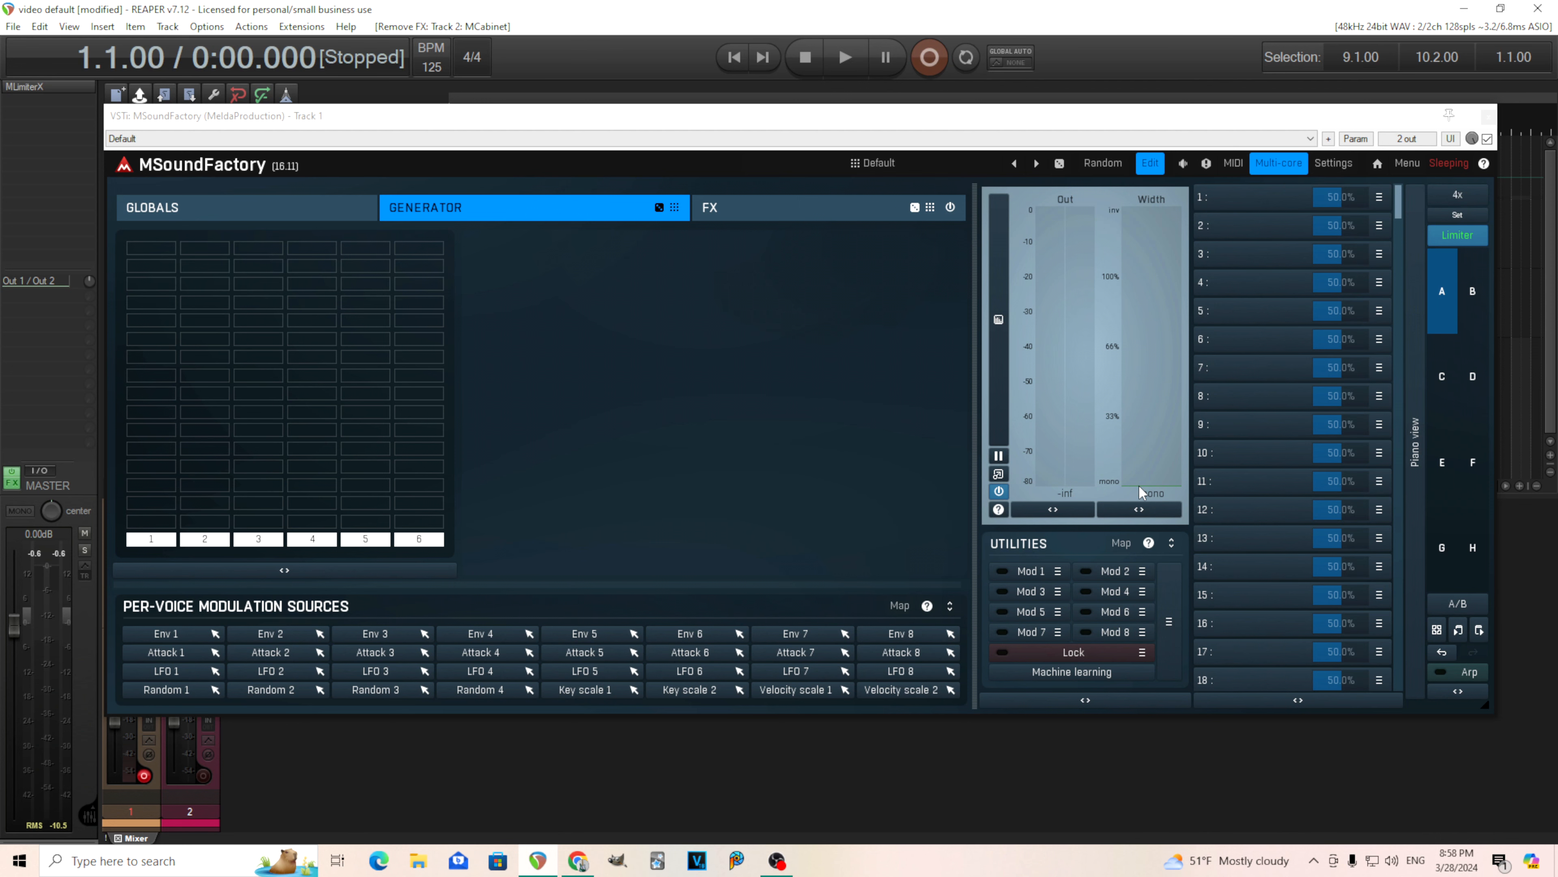
Add a Selector in the first slot of generator column 1 and a BandPass filter further down the same column.
left_click(148, 250)
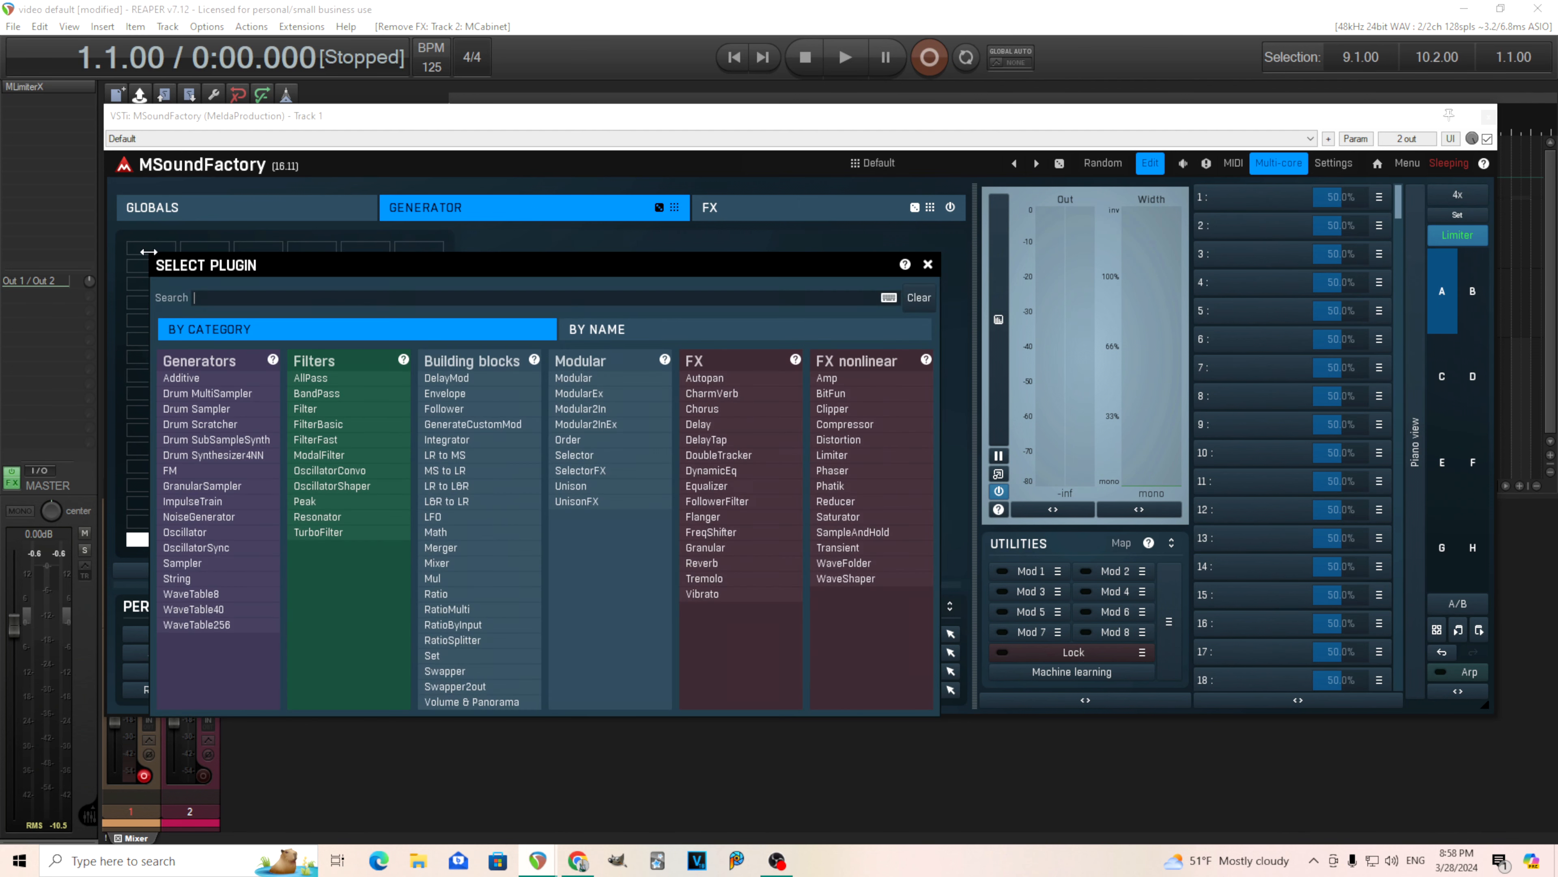
left_click(575, 456)
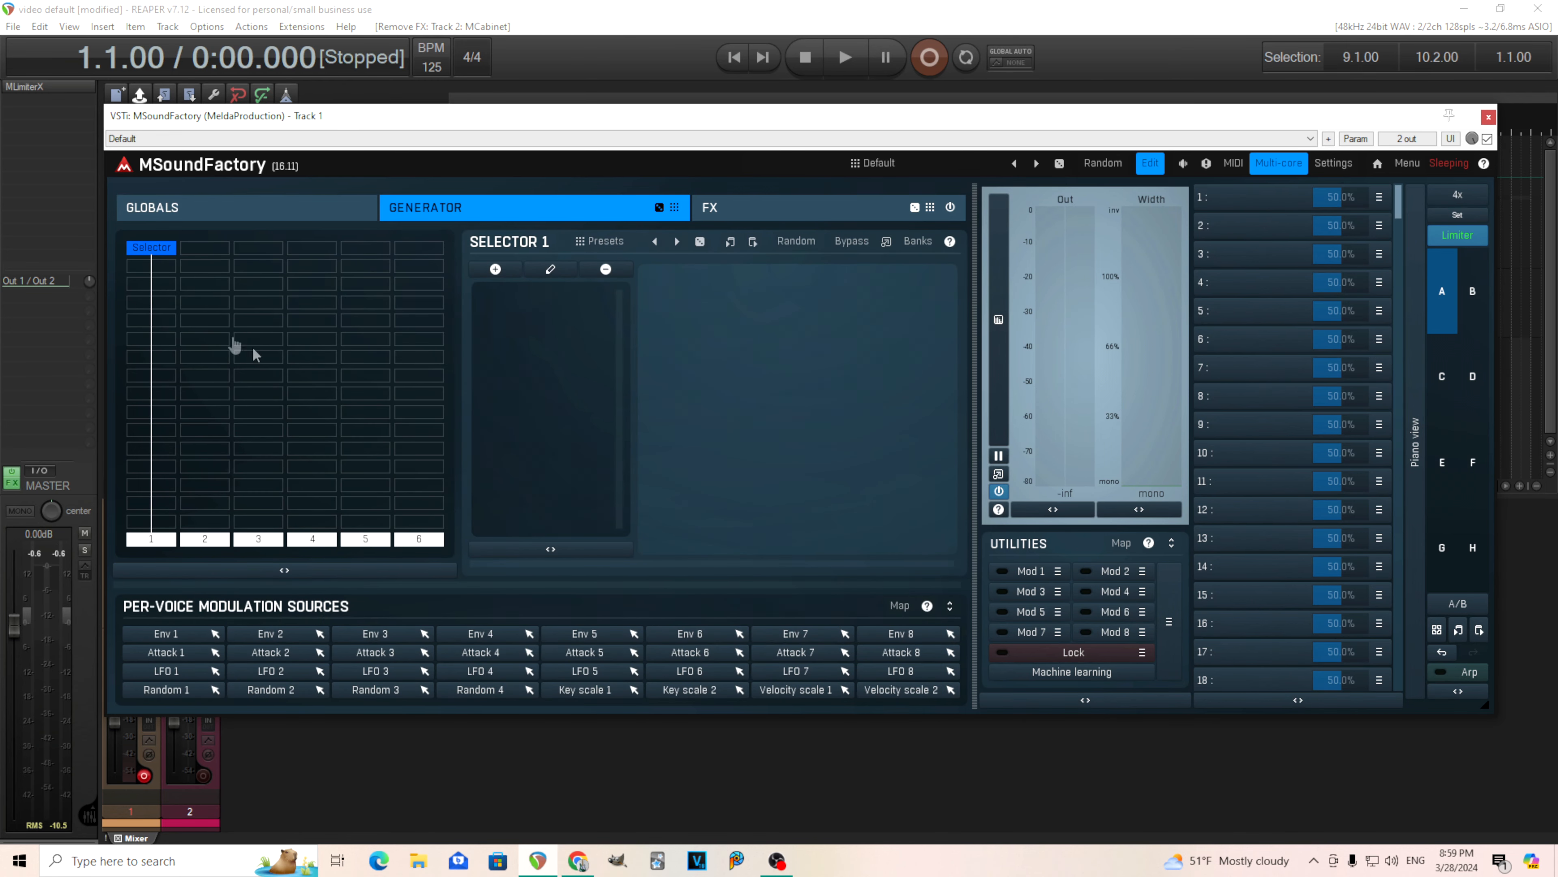
left_click(154, 327)
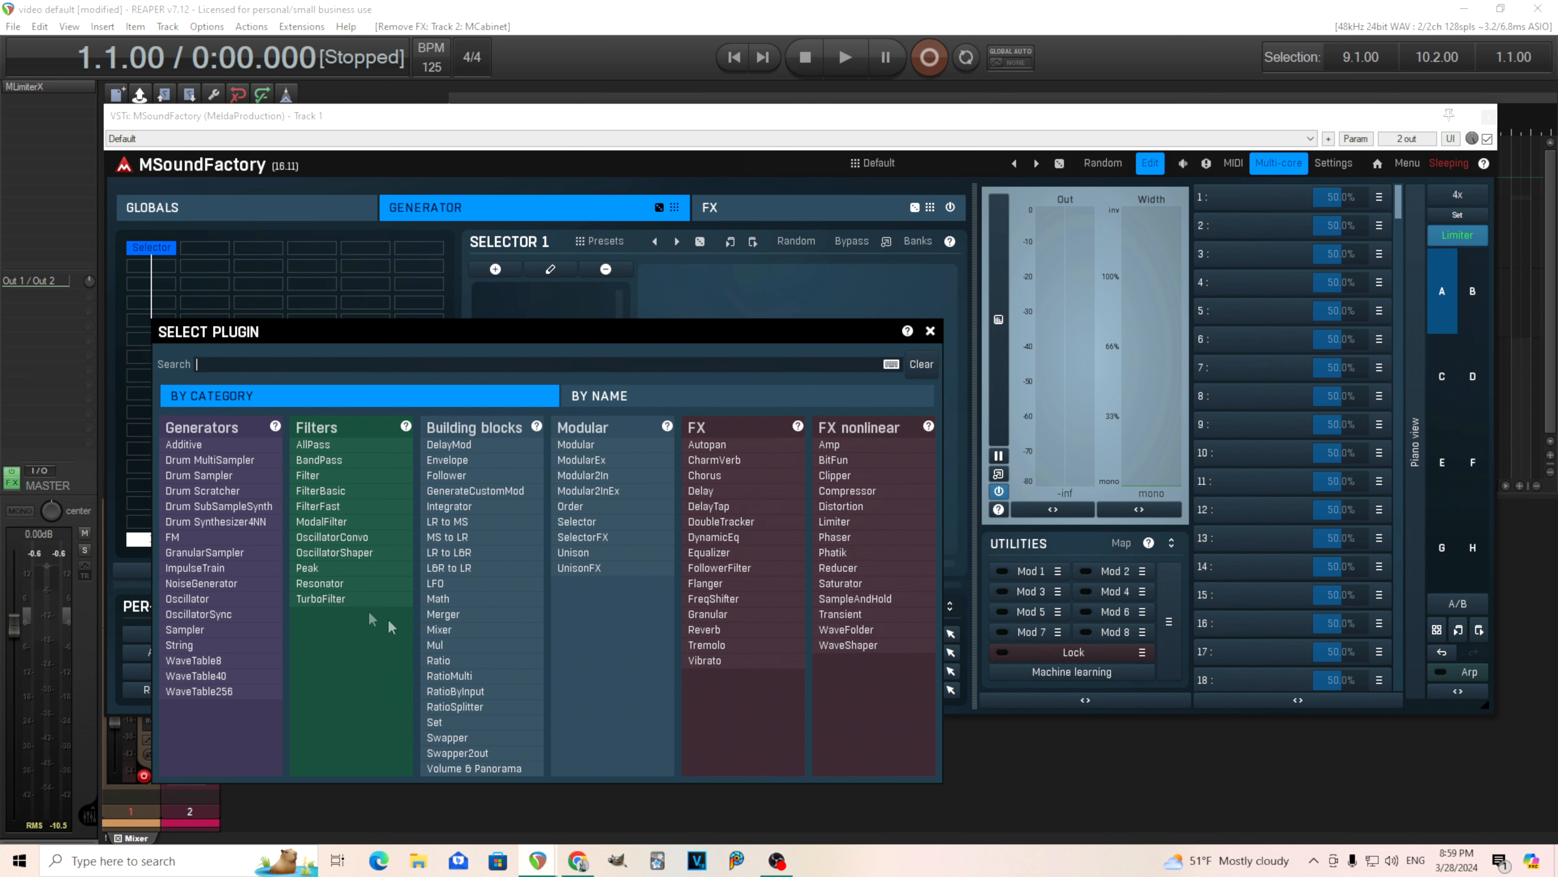
left_click(318, 466)
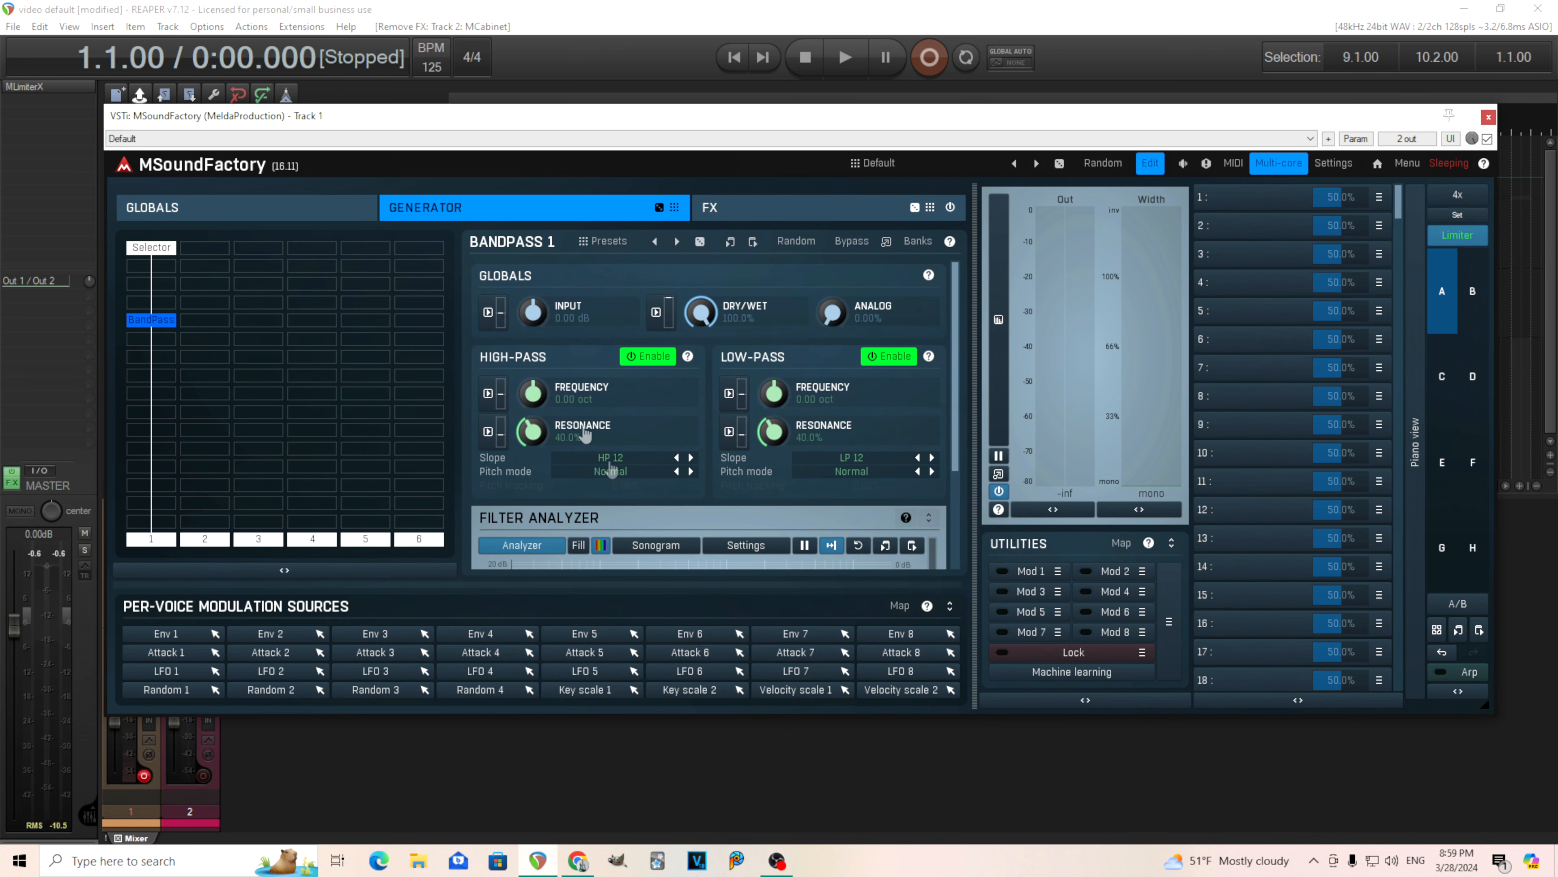
Disable the BandPass filter's high-pass section and set its low-pass frequency to 5 octaves.
left_click(642, 360)
double_click(775, 394)
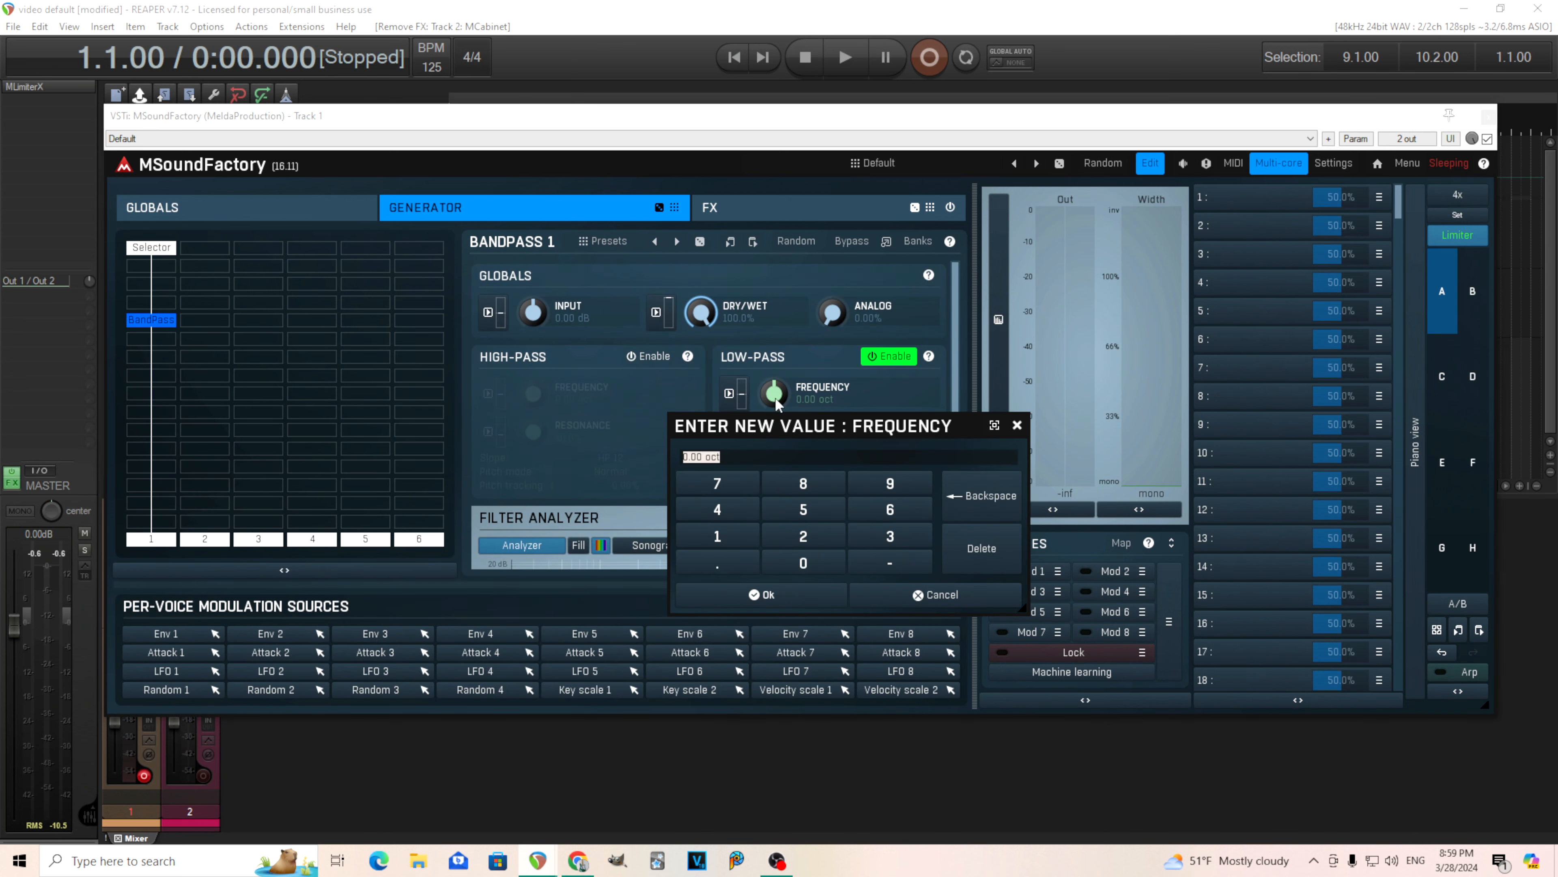
left_click(818, 509)
left_click(800, 598)
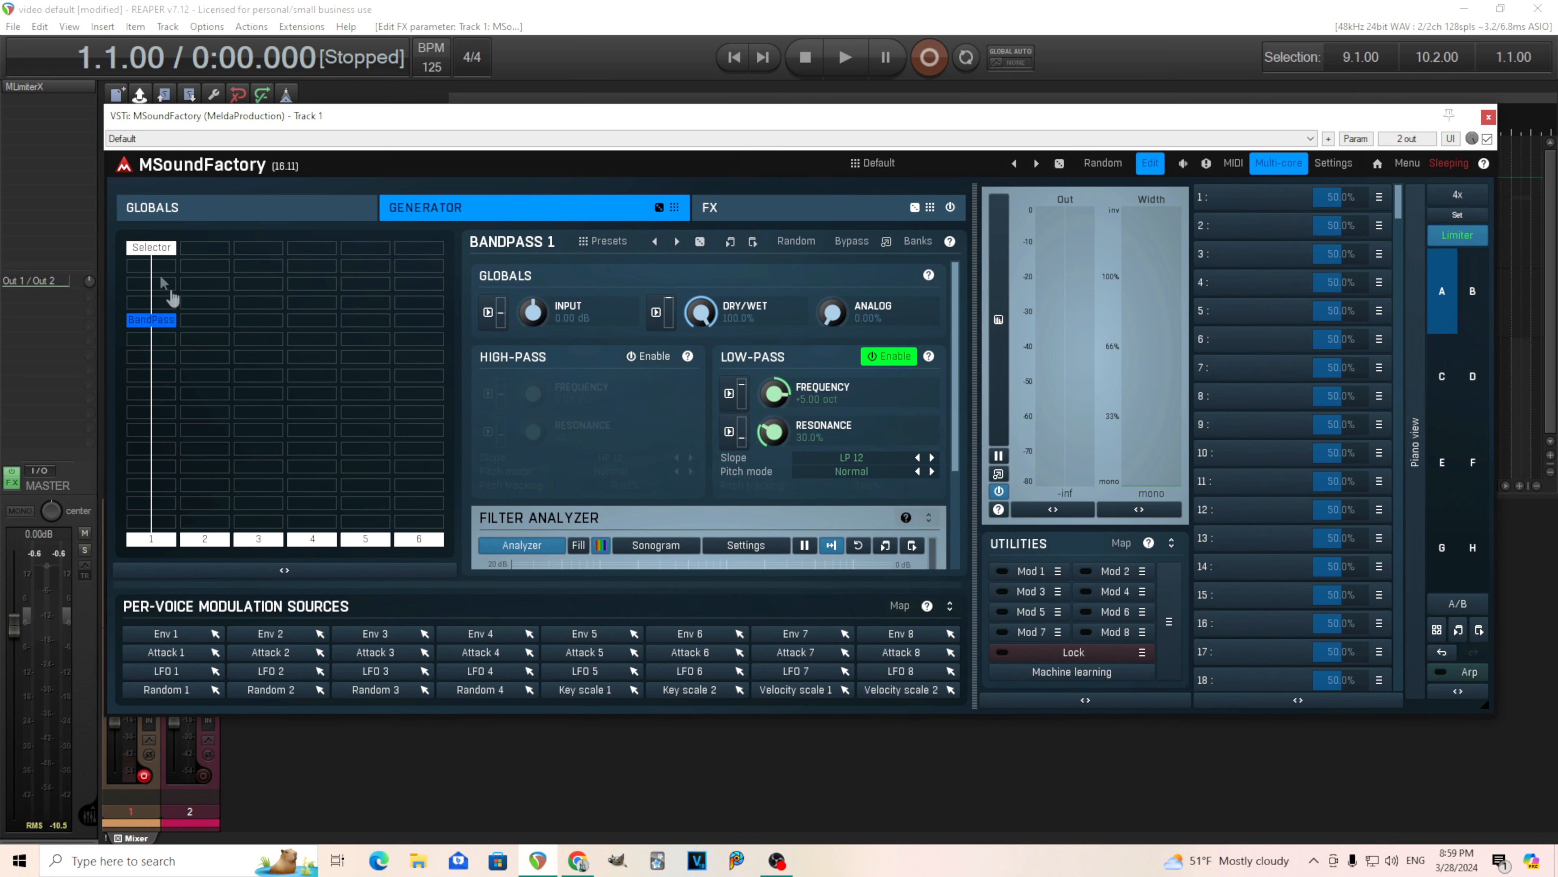
Add an Oscillator to the Selector module and open the Selector's settings in a separate window.
left_click(147, 248)
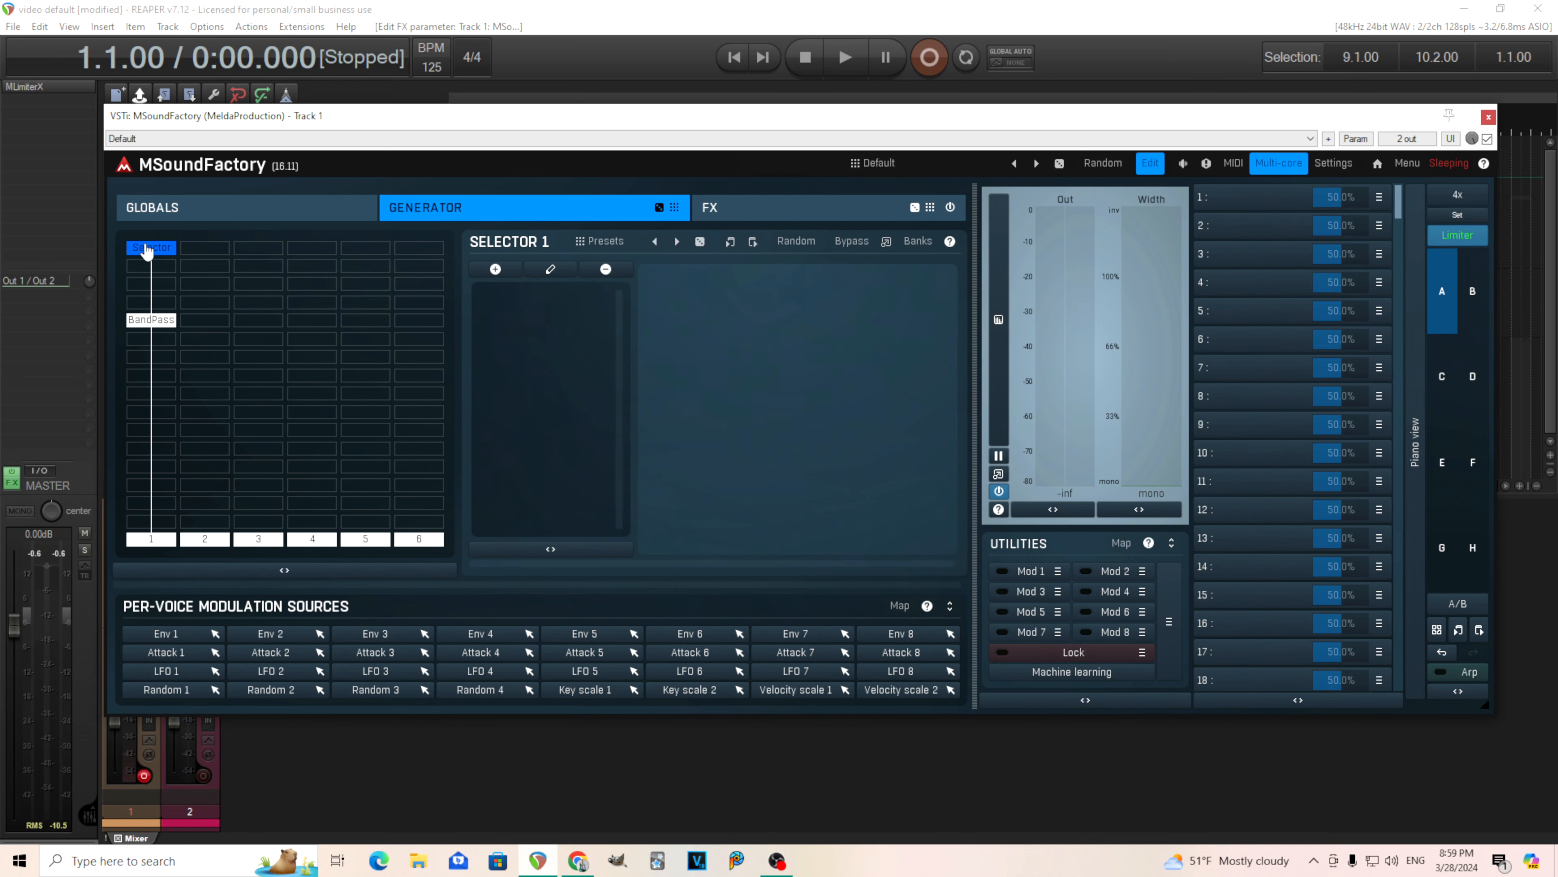
left_click(495, 271)
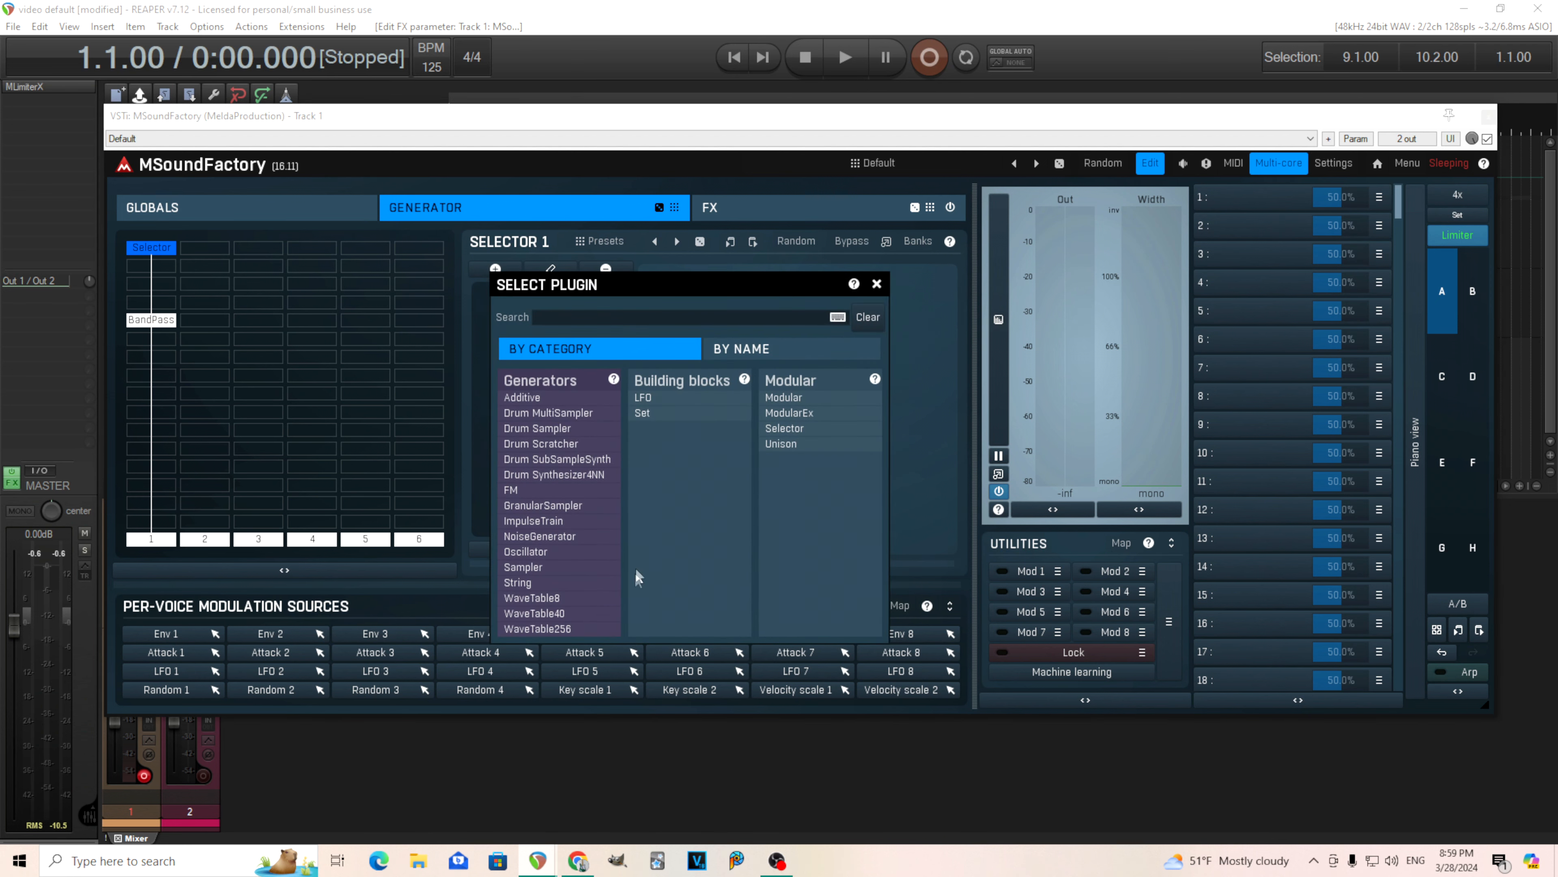
left_click(562, 553)
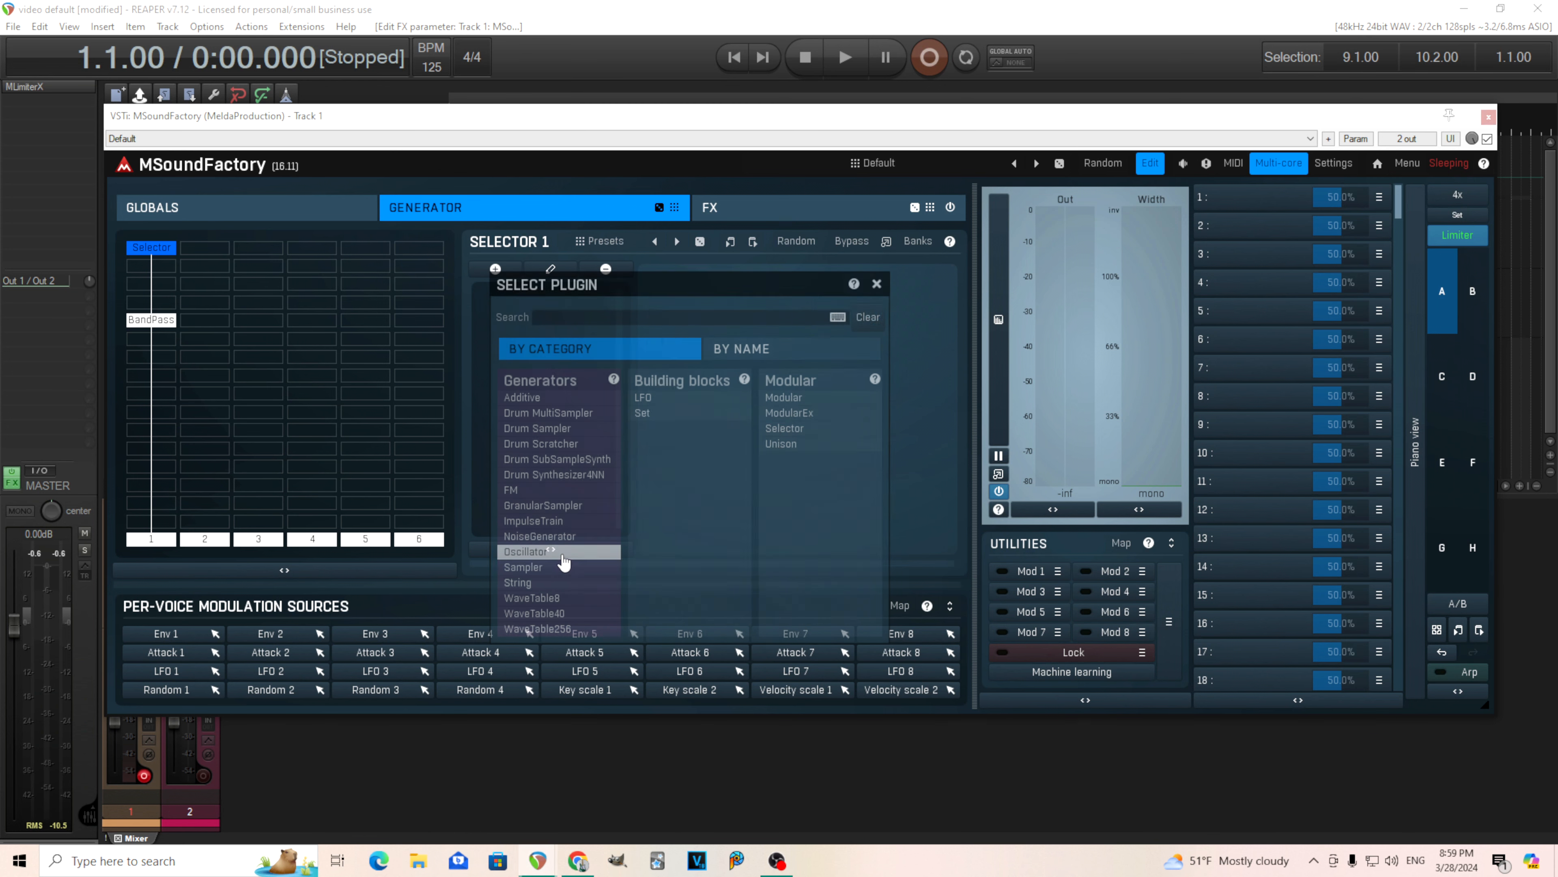
left_click_drag(715, 563, 835, 558)
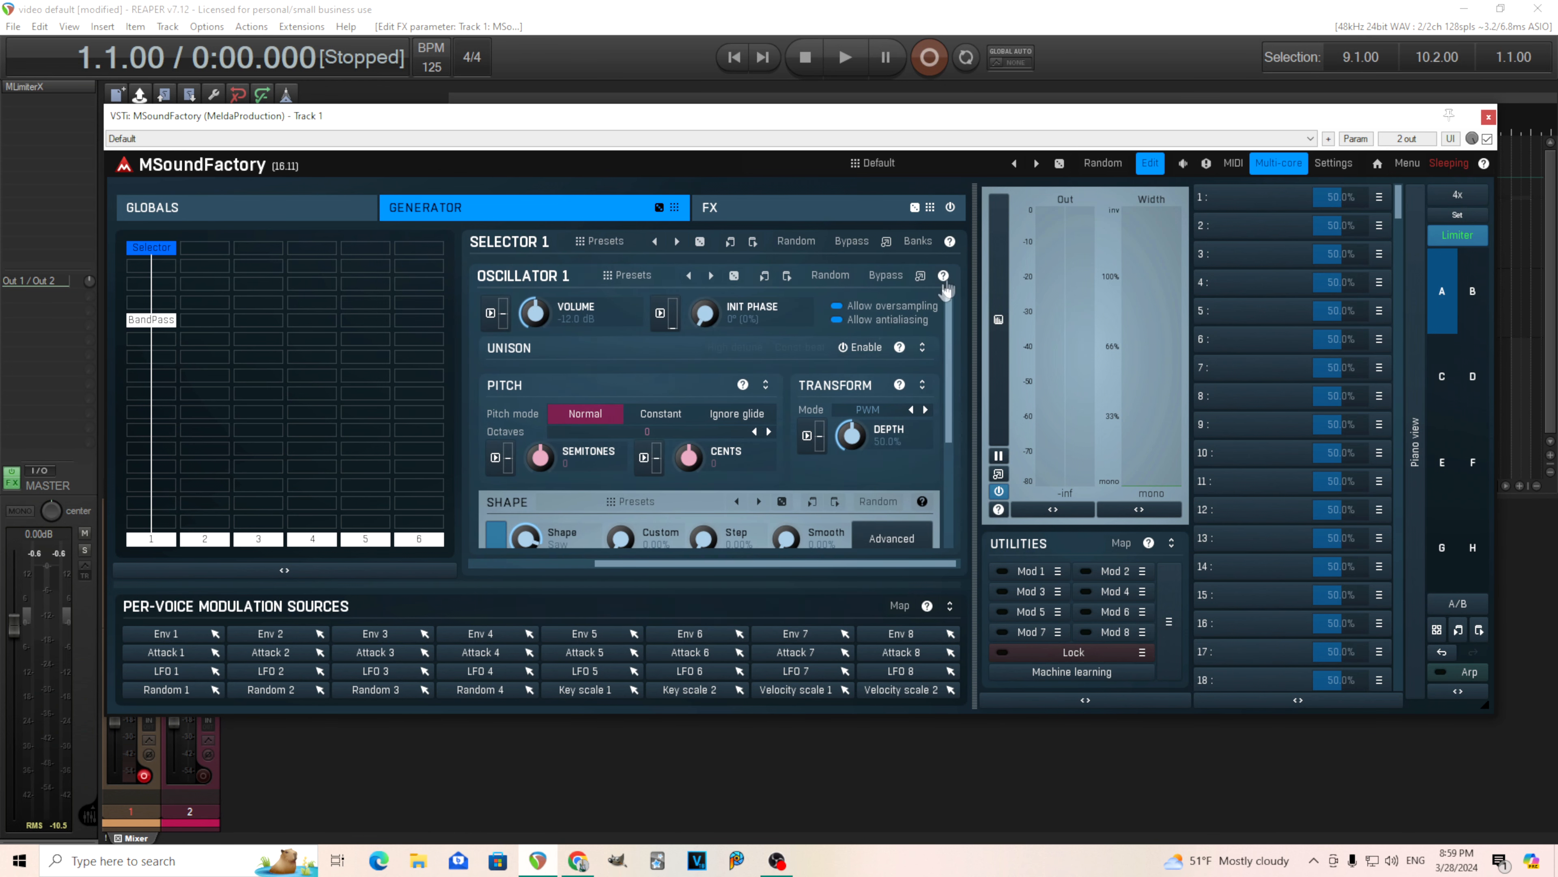
left_click(886, 241)
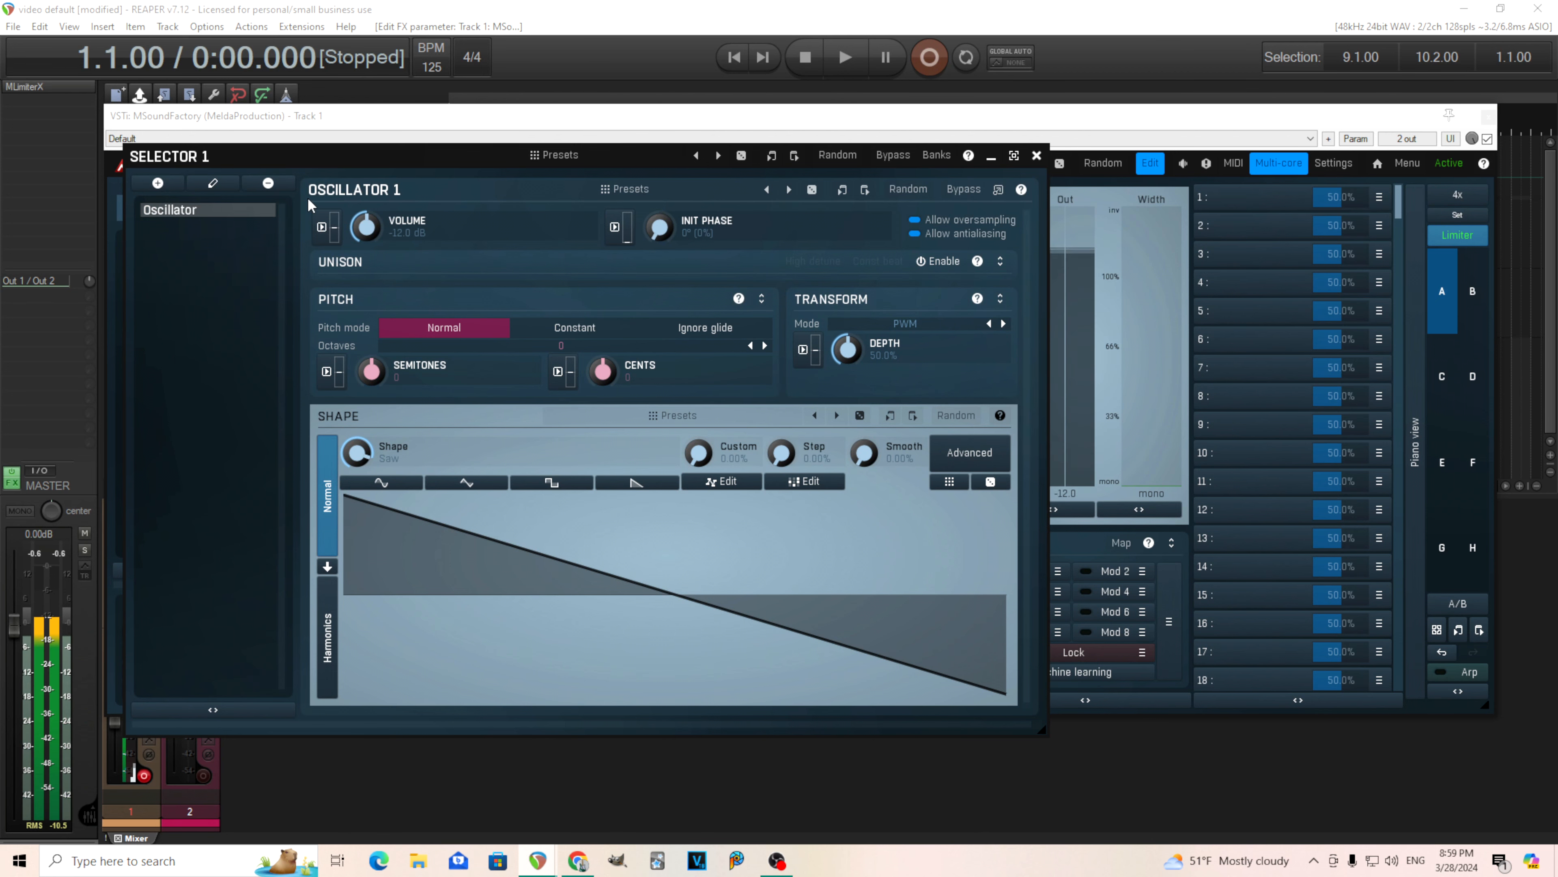
Move the Selector window out of the way and raise the BandPass low-pass frequency to about +5.13 octaves.
left_click_drag(245, 157, 345, 520)
left_click(151, 319)
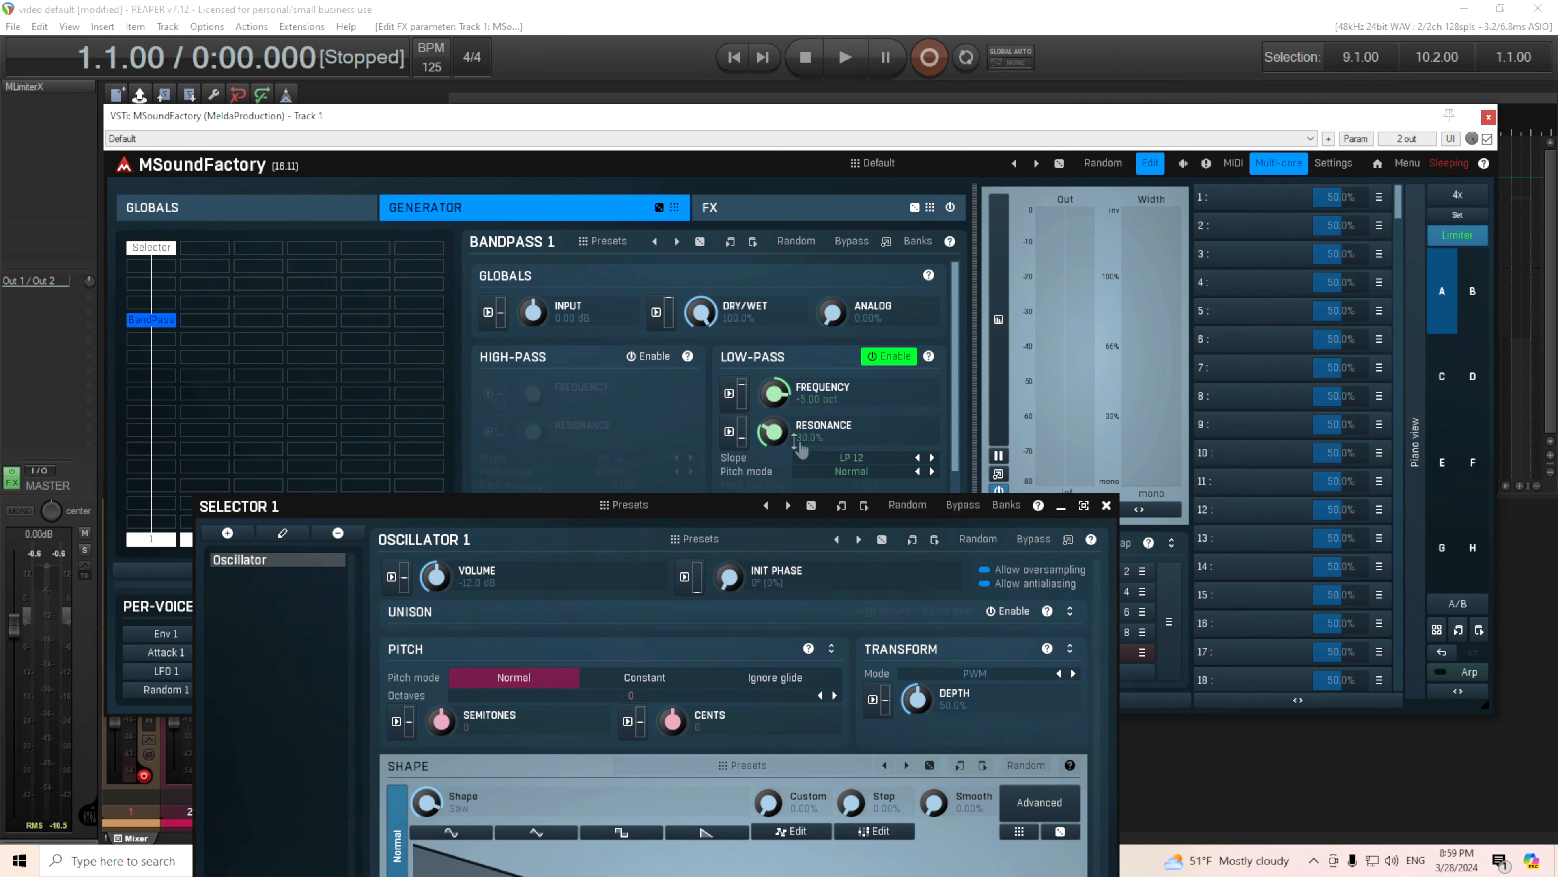
left_click_drag(780, 393, 780, 382)
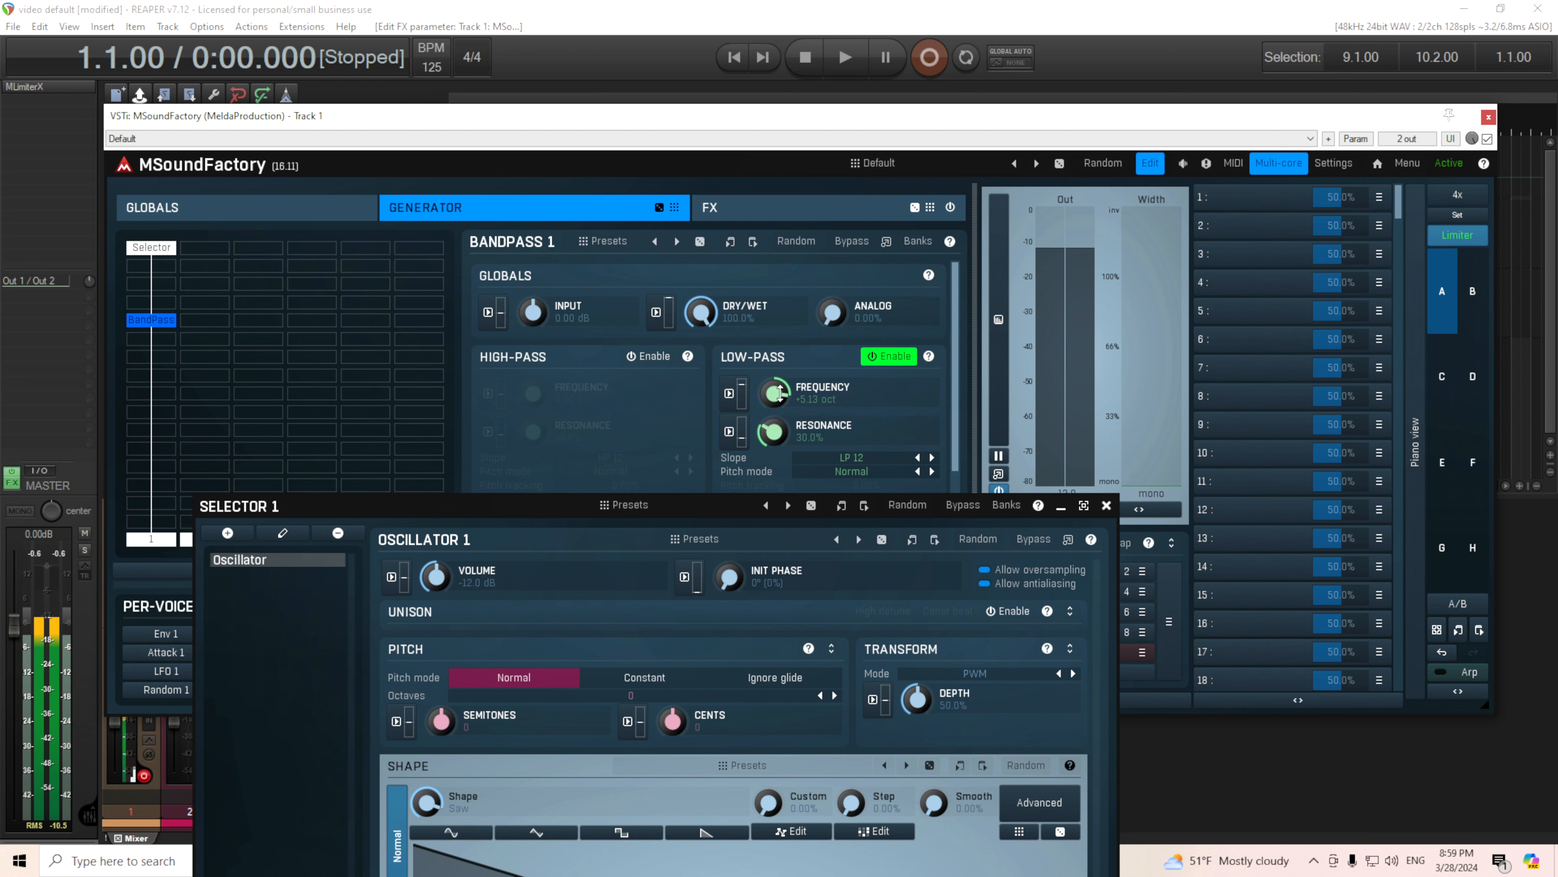
Enable unison on the oscillator, raise its voices to about 9, and close the Selector window.
left_click_drag(492, 502, 502, 123)
left_click(1010, 236)
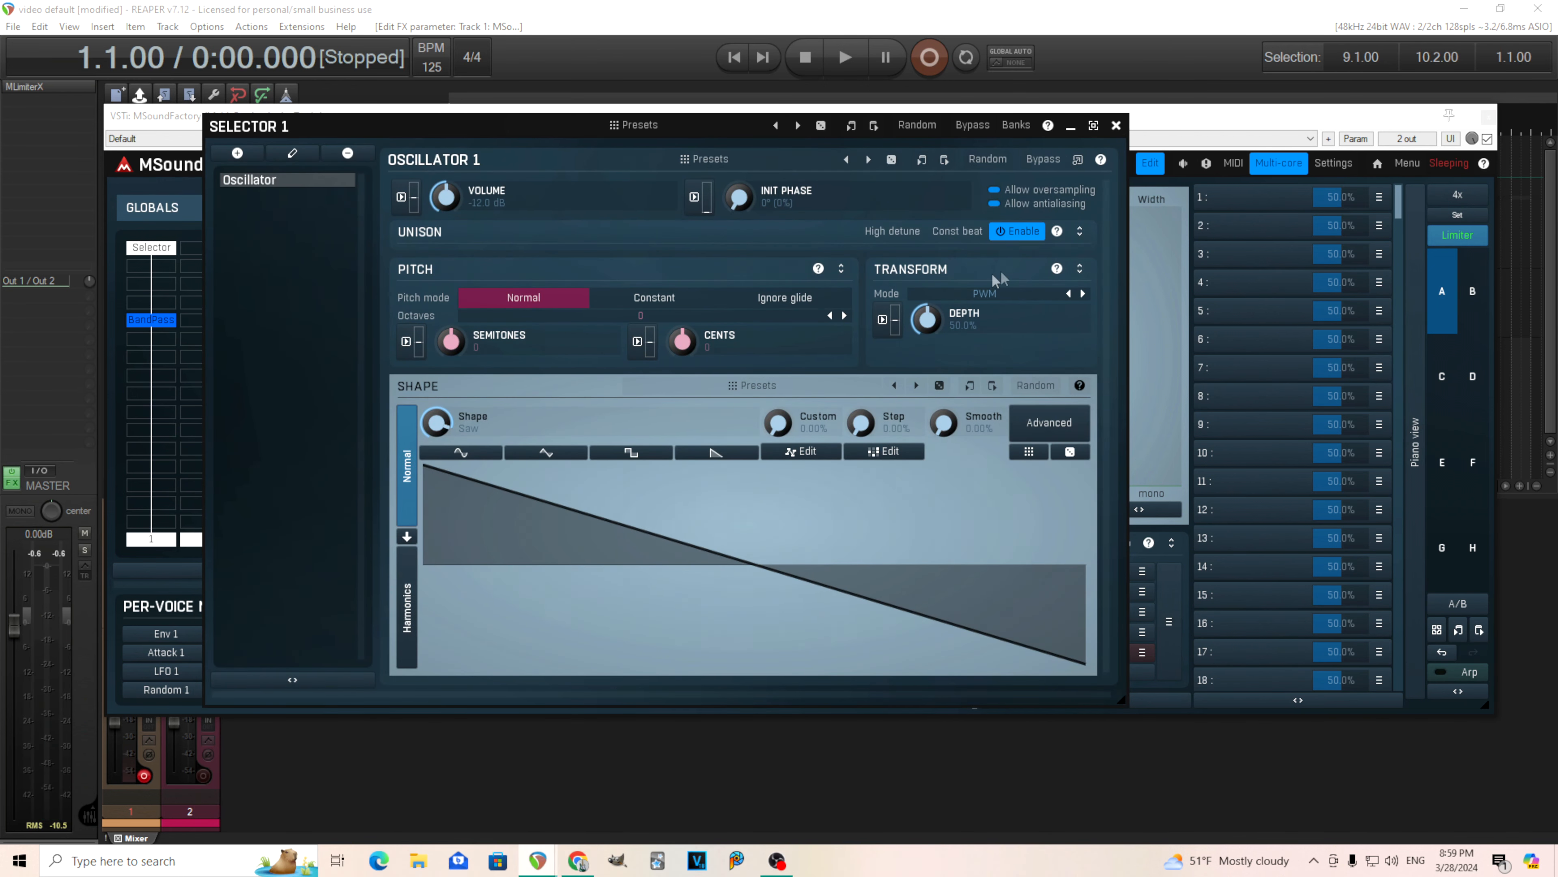
left_click(1080, 232)
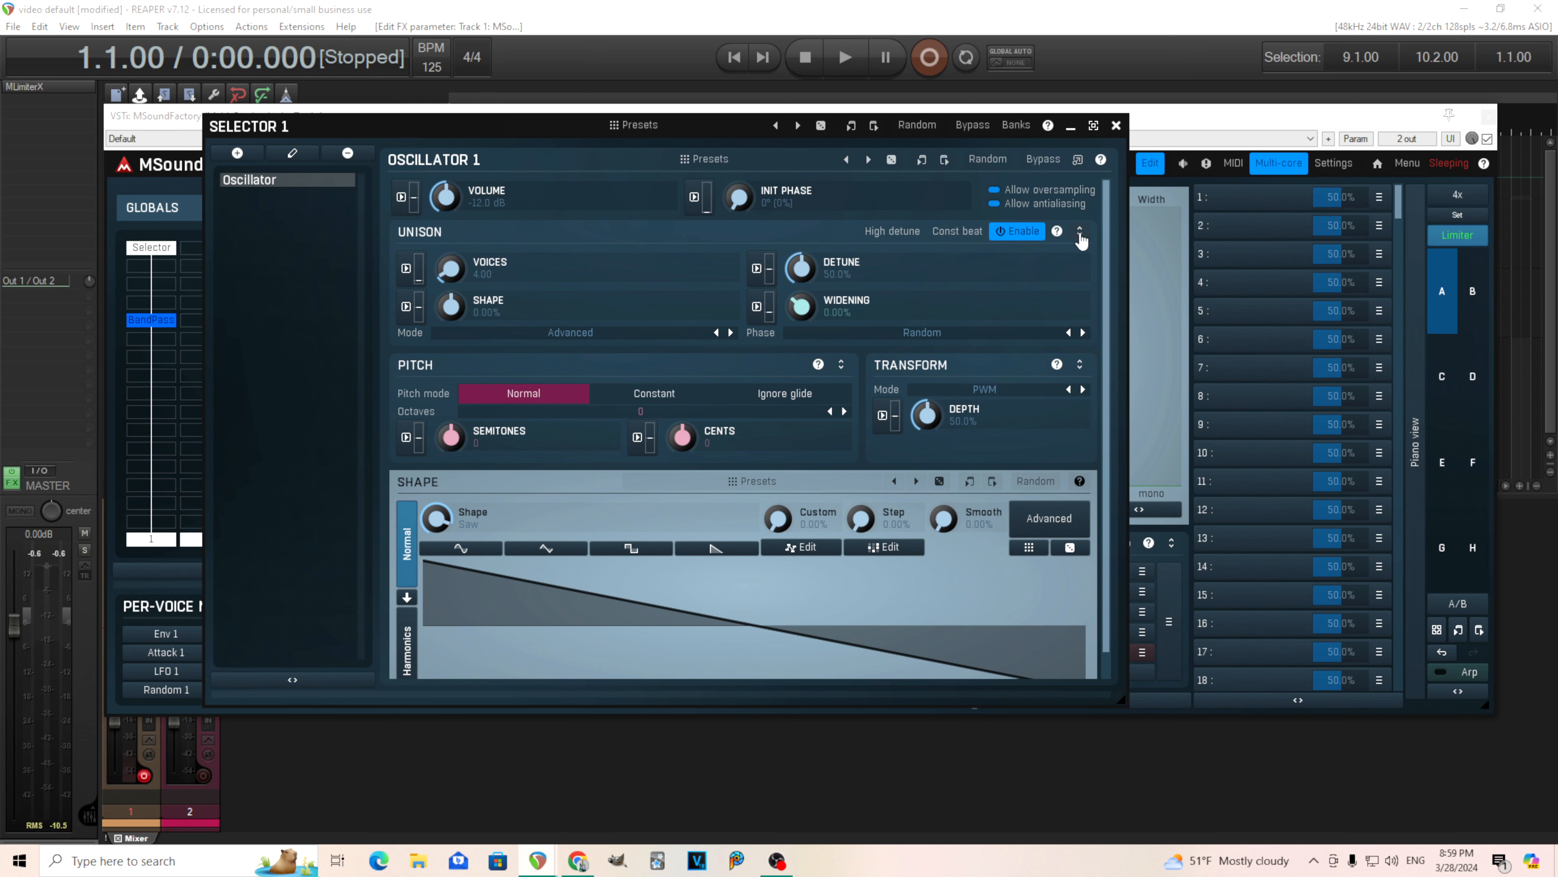
left_click_drag(451, 277, 450, 269)
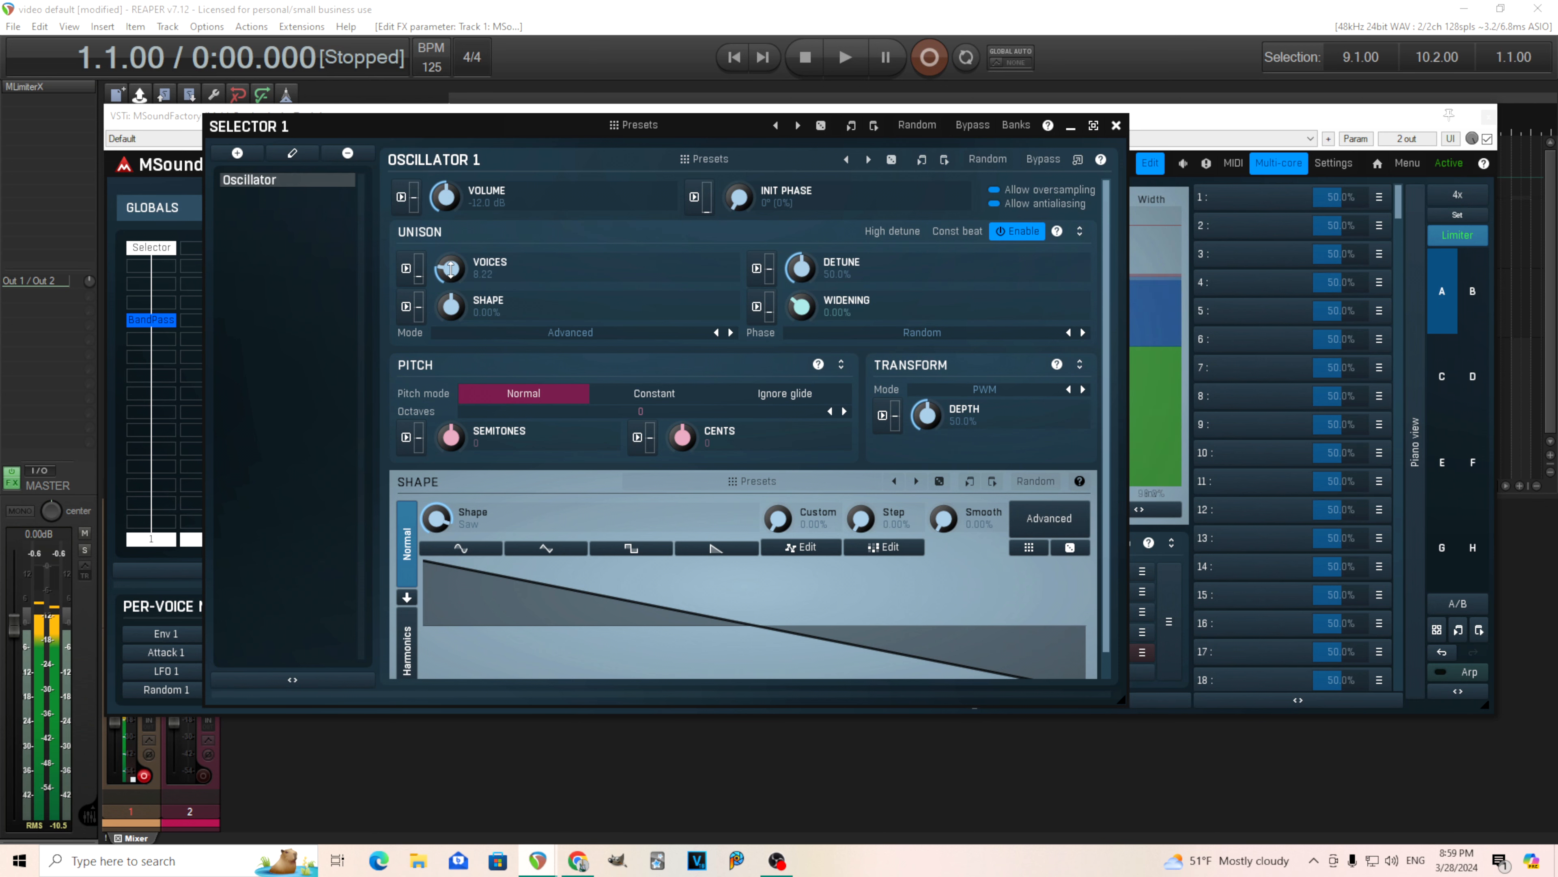
left_click(1115, 126)
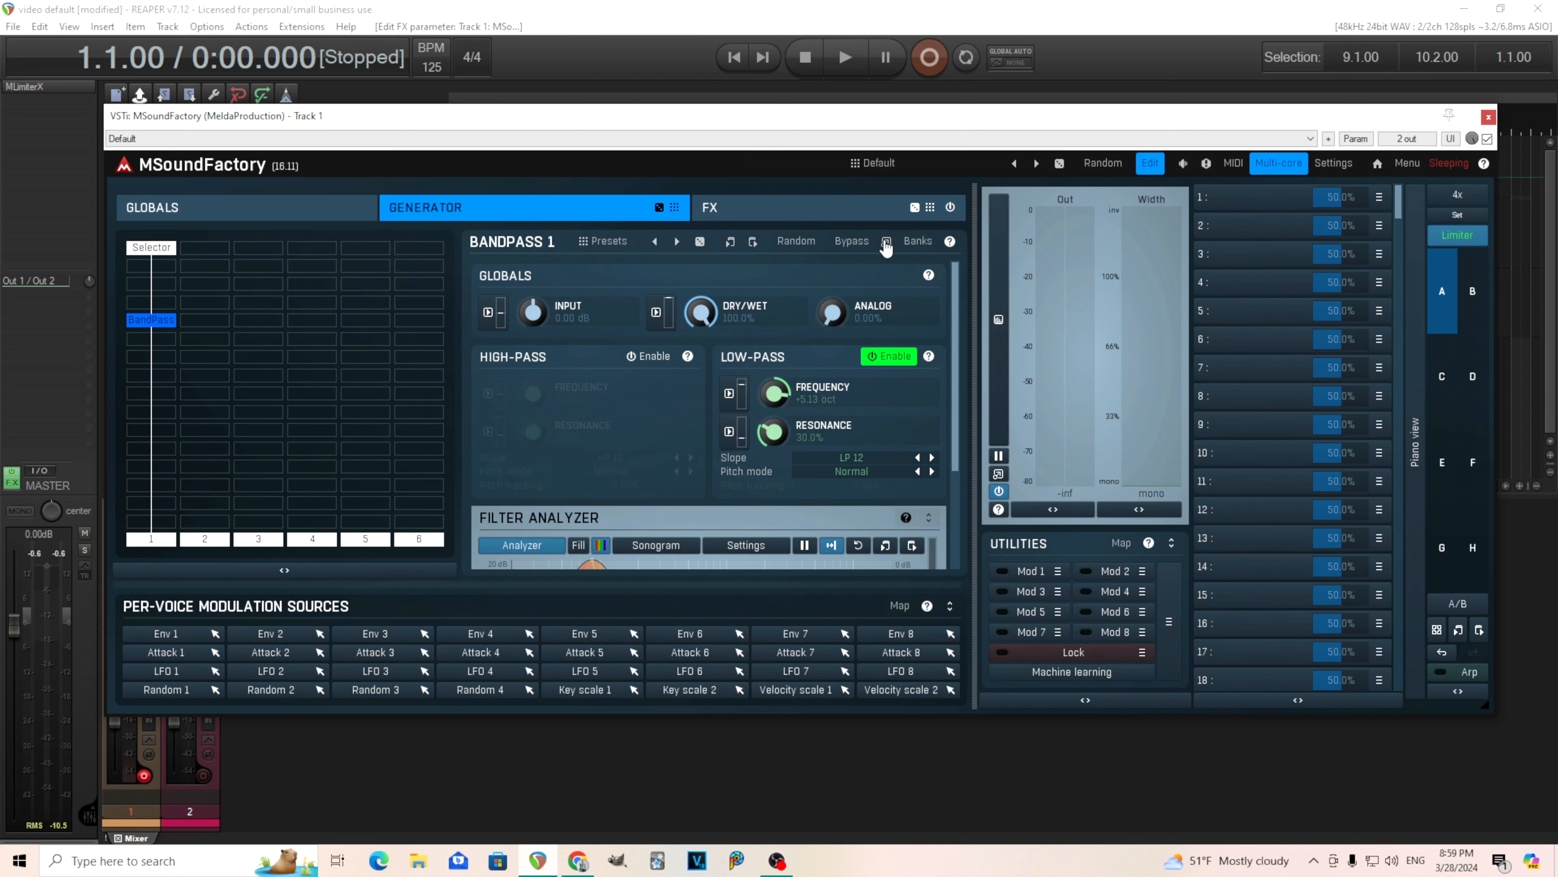
Add an FM generator to the Selector after the Oscillator and open its settings in a separate window.
left_click(153, 251)
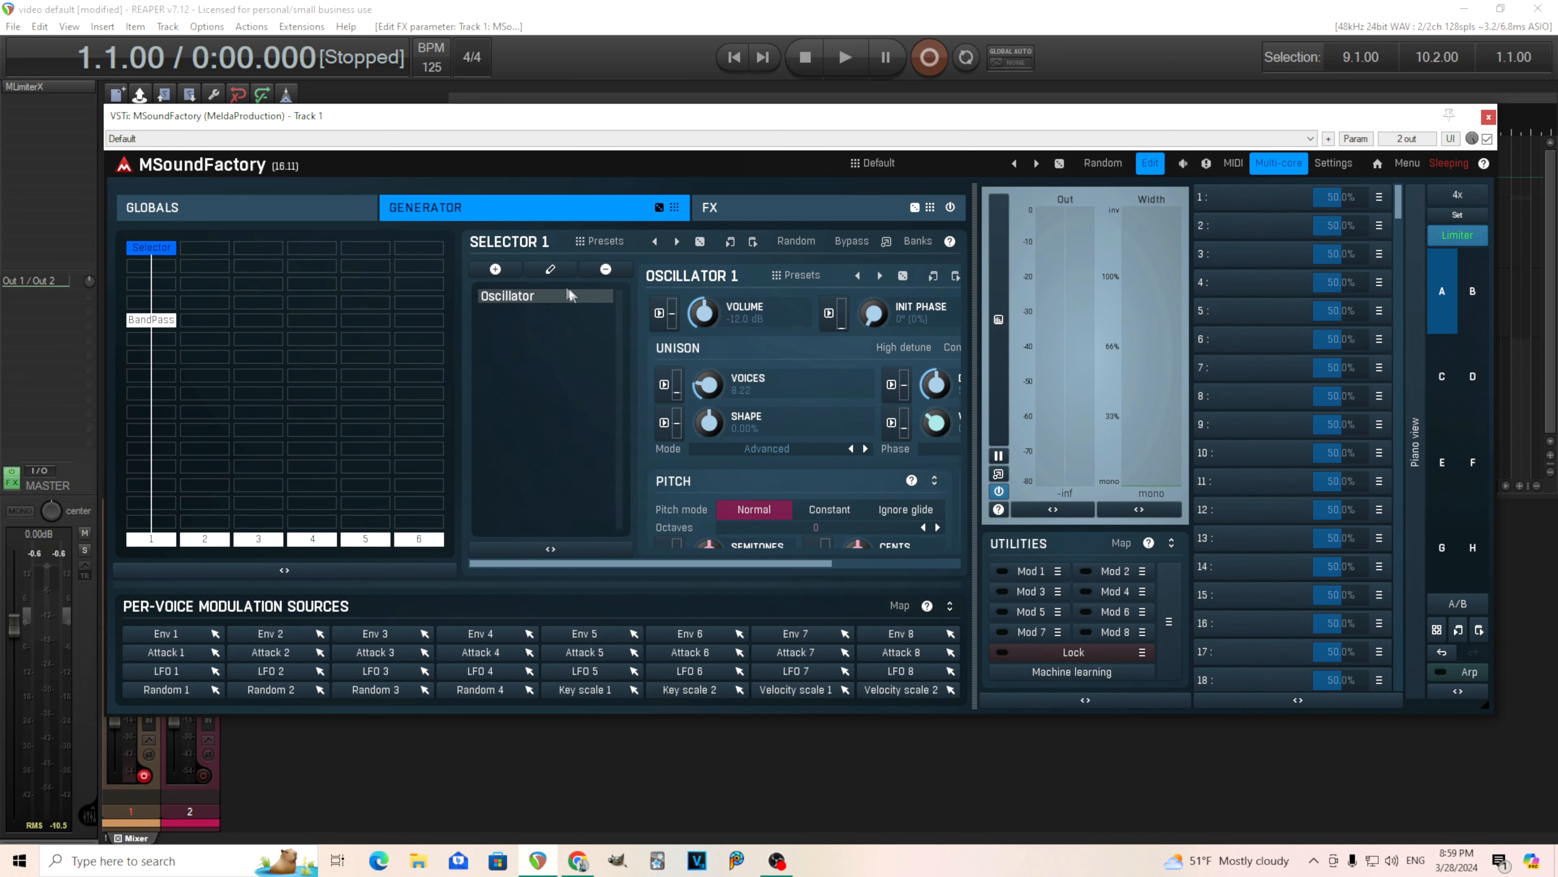
left_click(495, 269)
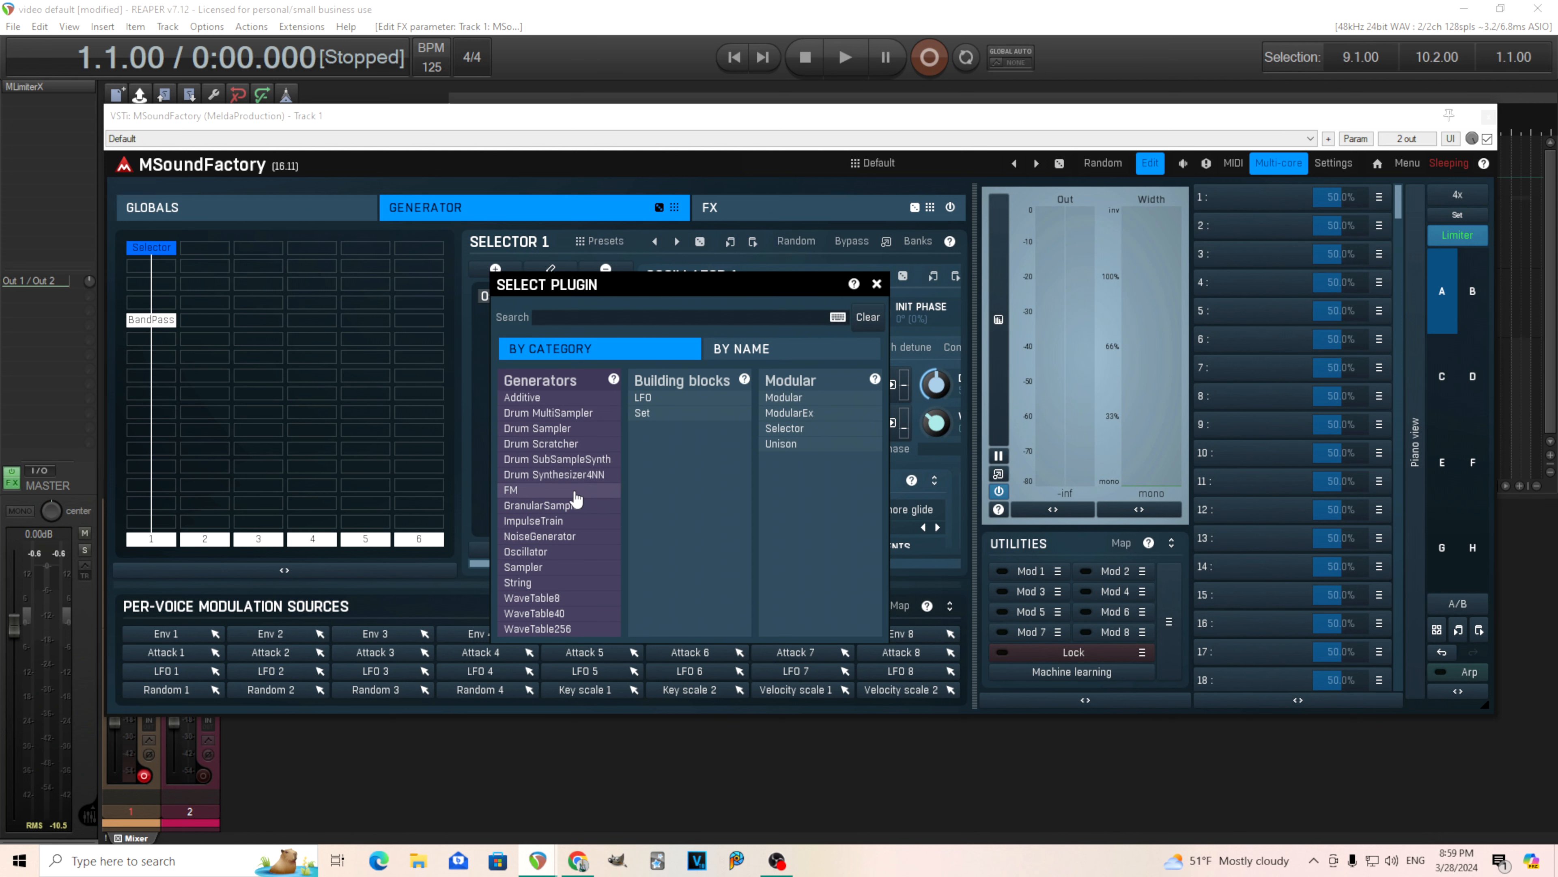
left_click(591, 491)
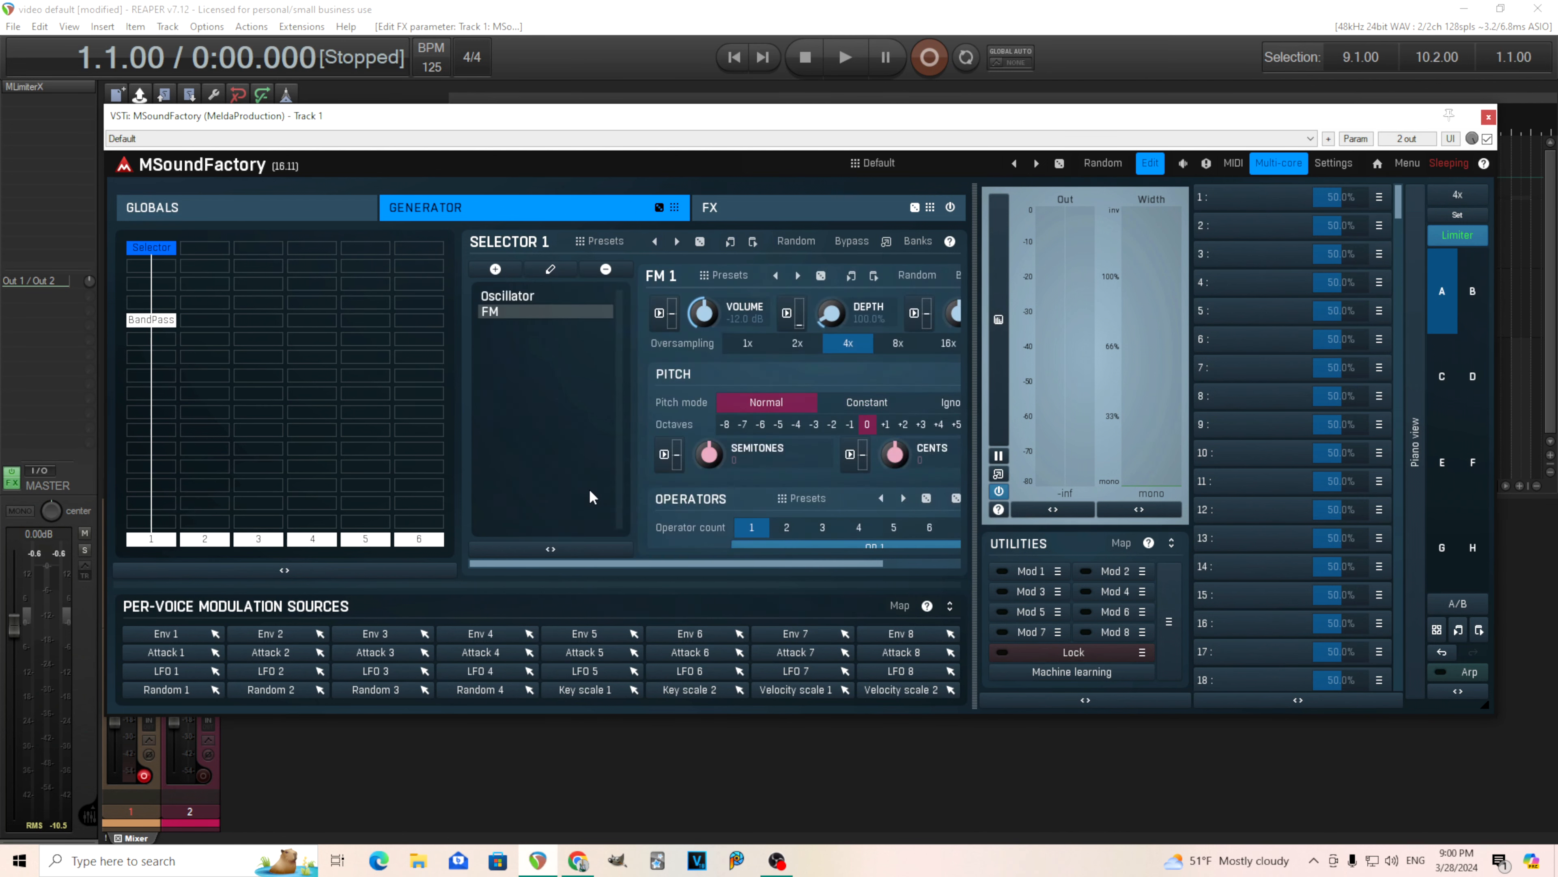
left_click_drag(794, 564, 871, 564)
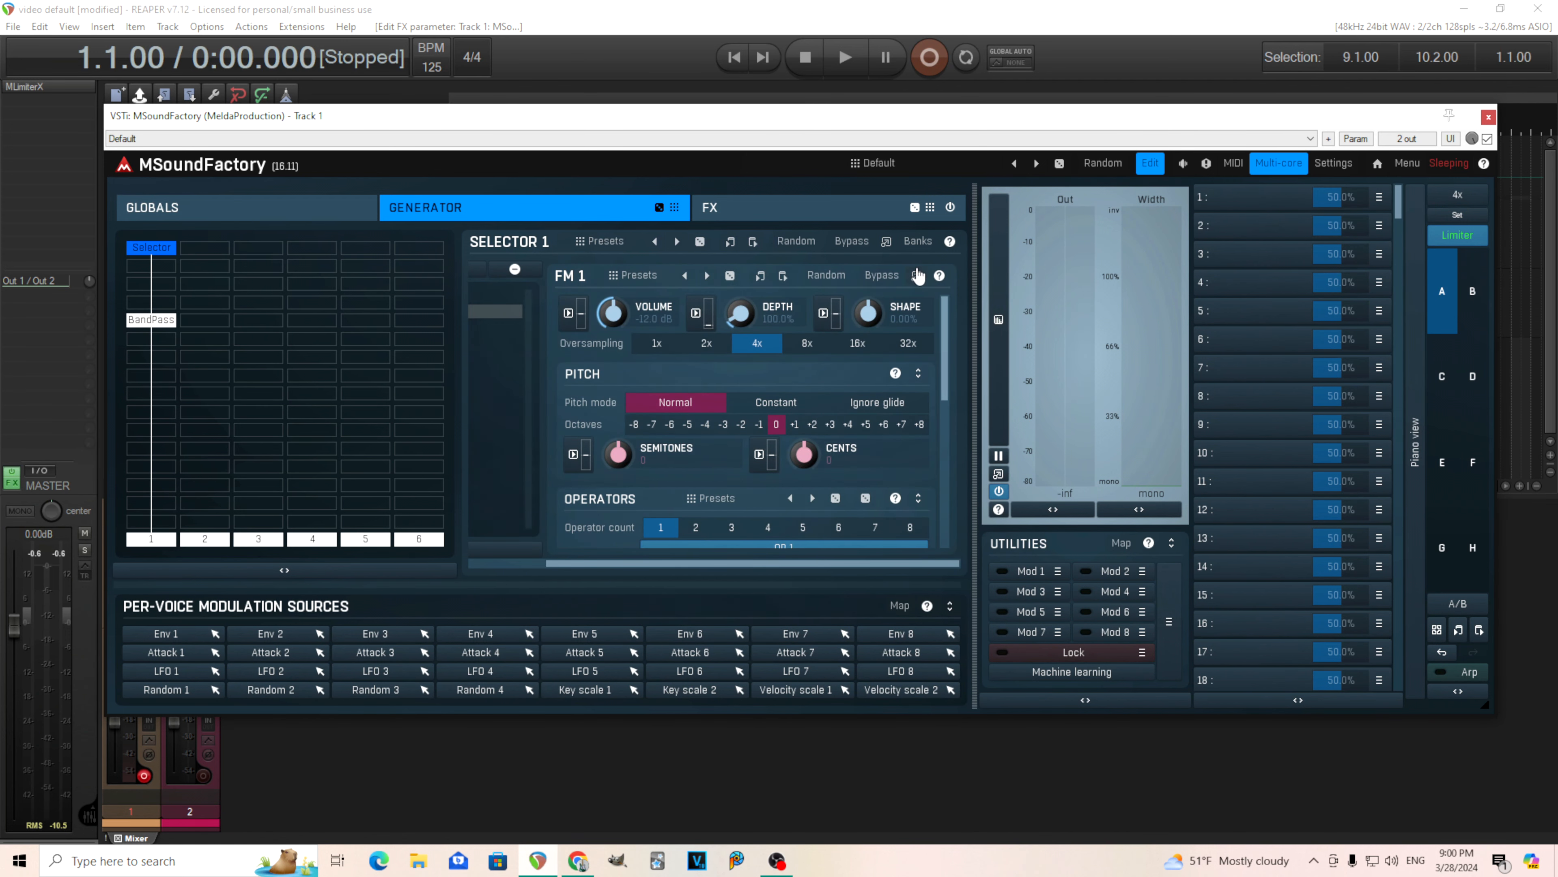
left_click(918, 275)
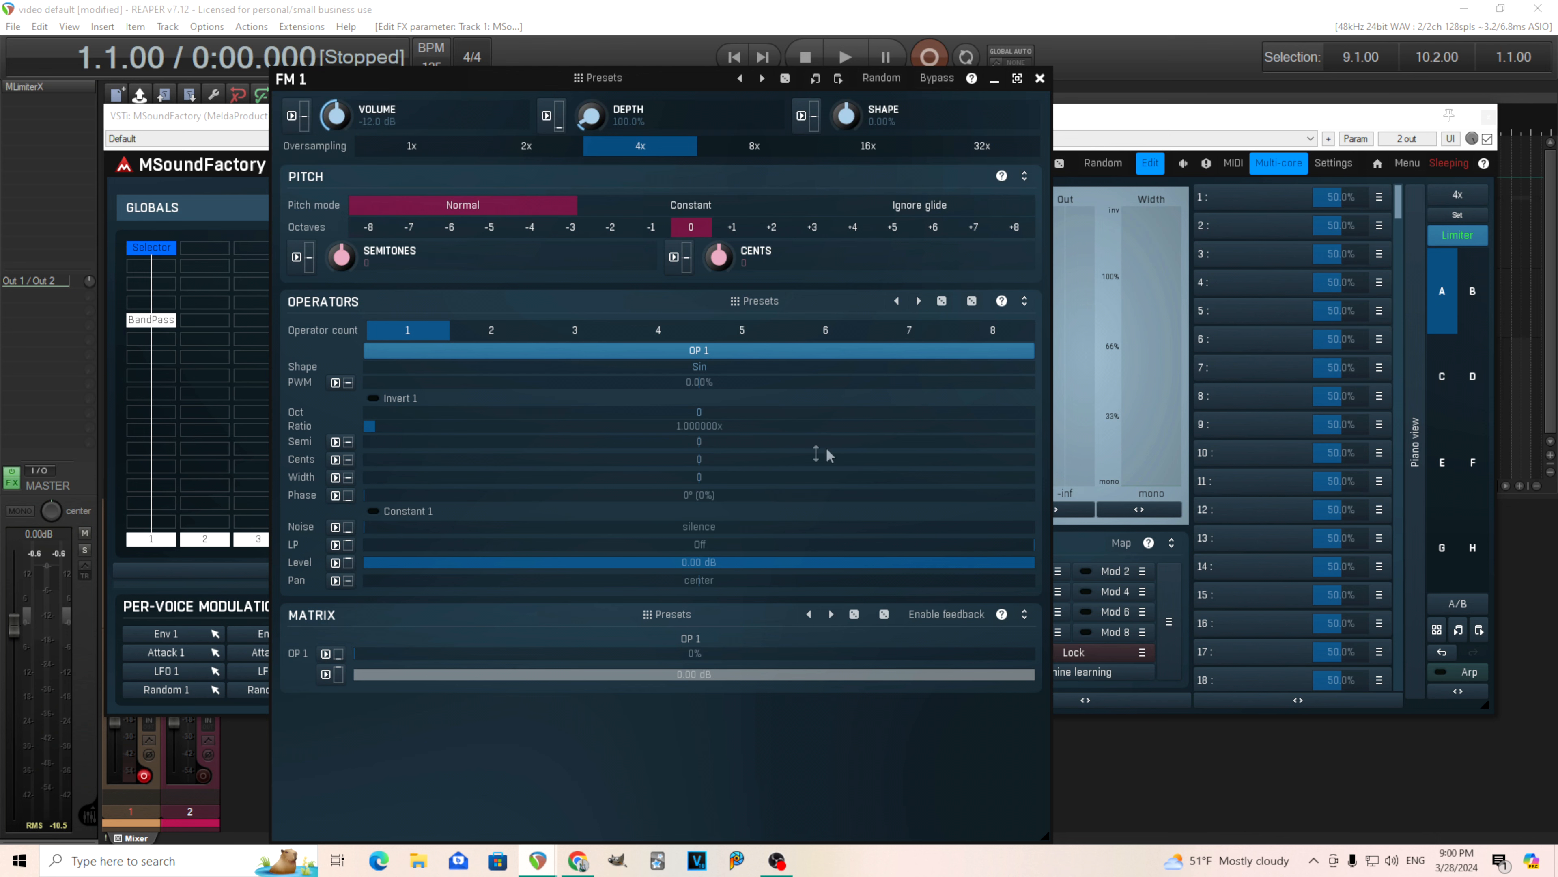
Set the FM operator count to 3 and set matrix row OP 3 to +100% under OP 2 and +15% under OP 3.
left_click(574, 335)
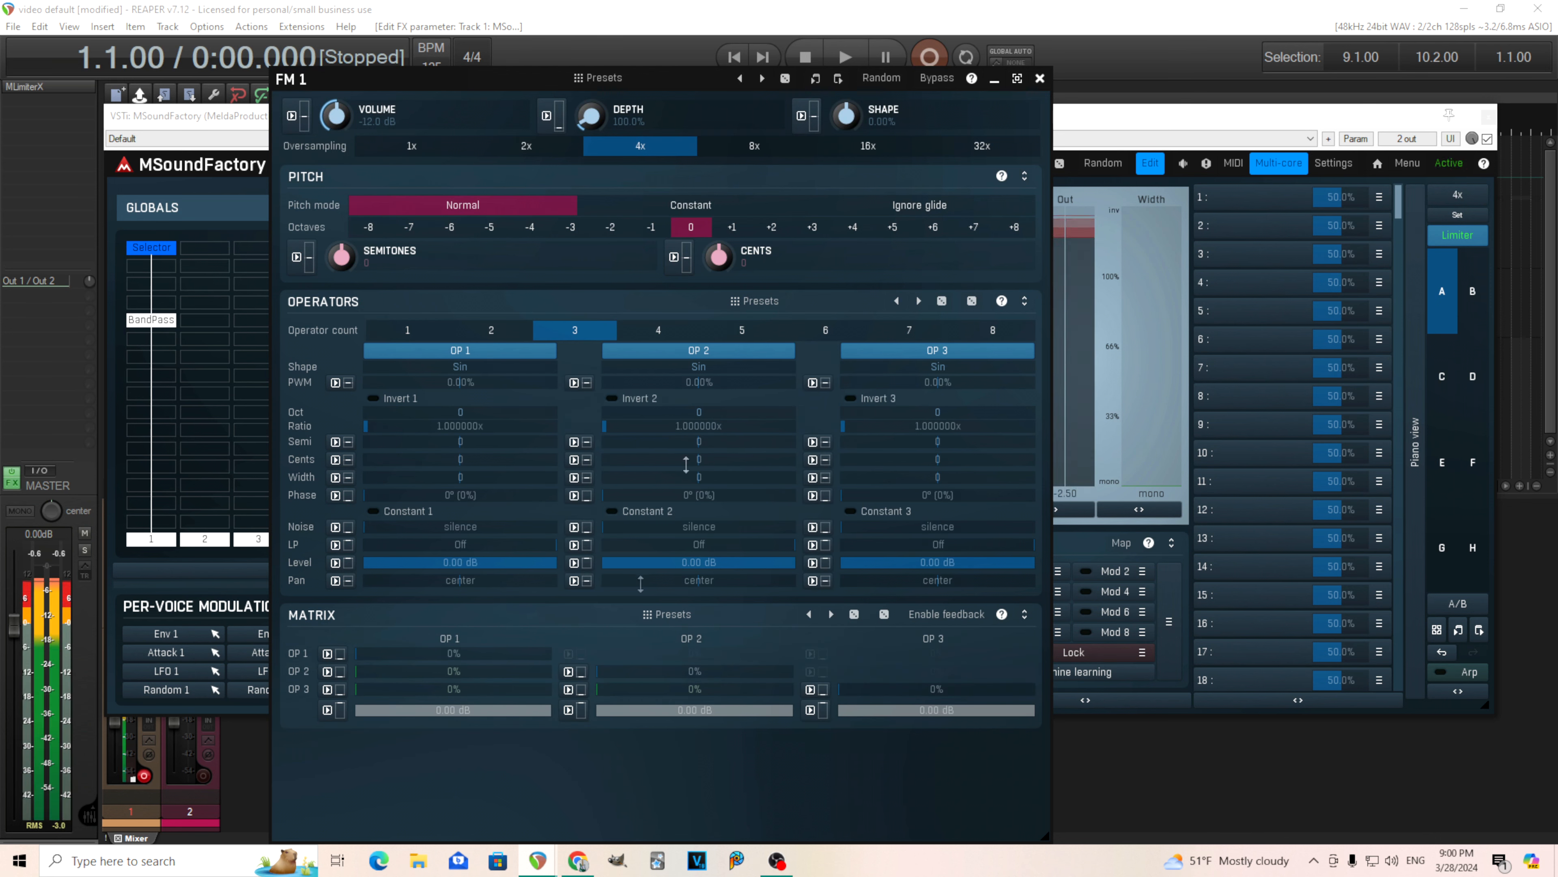
left_click_drag(651, 689, 650, 577)
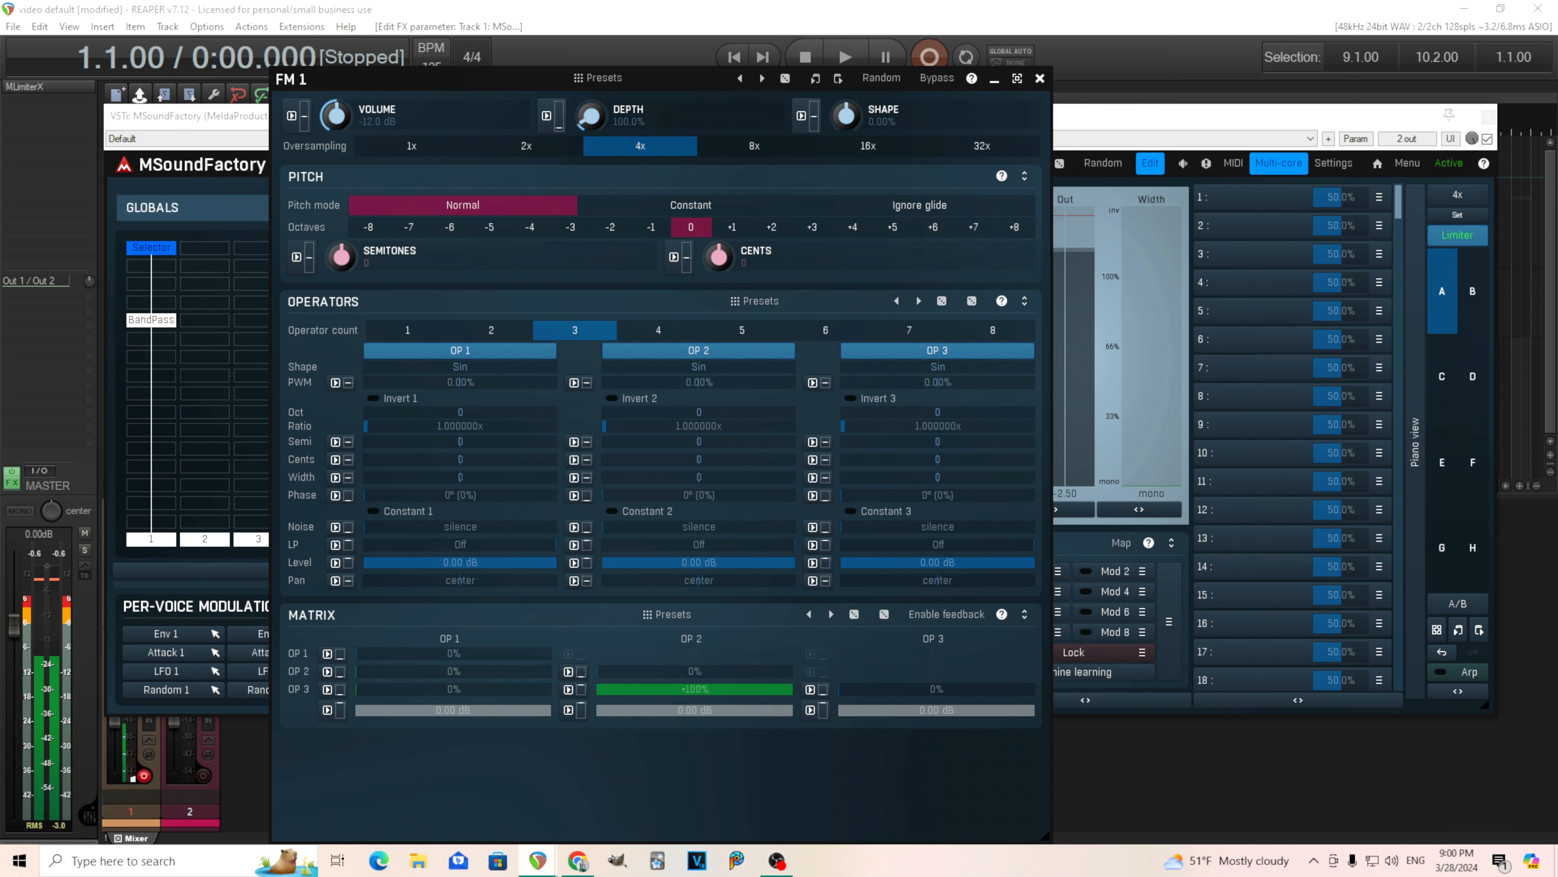
left_click_drag(850, 686, 850, 670)
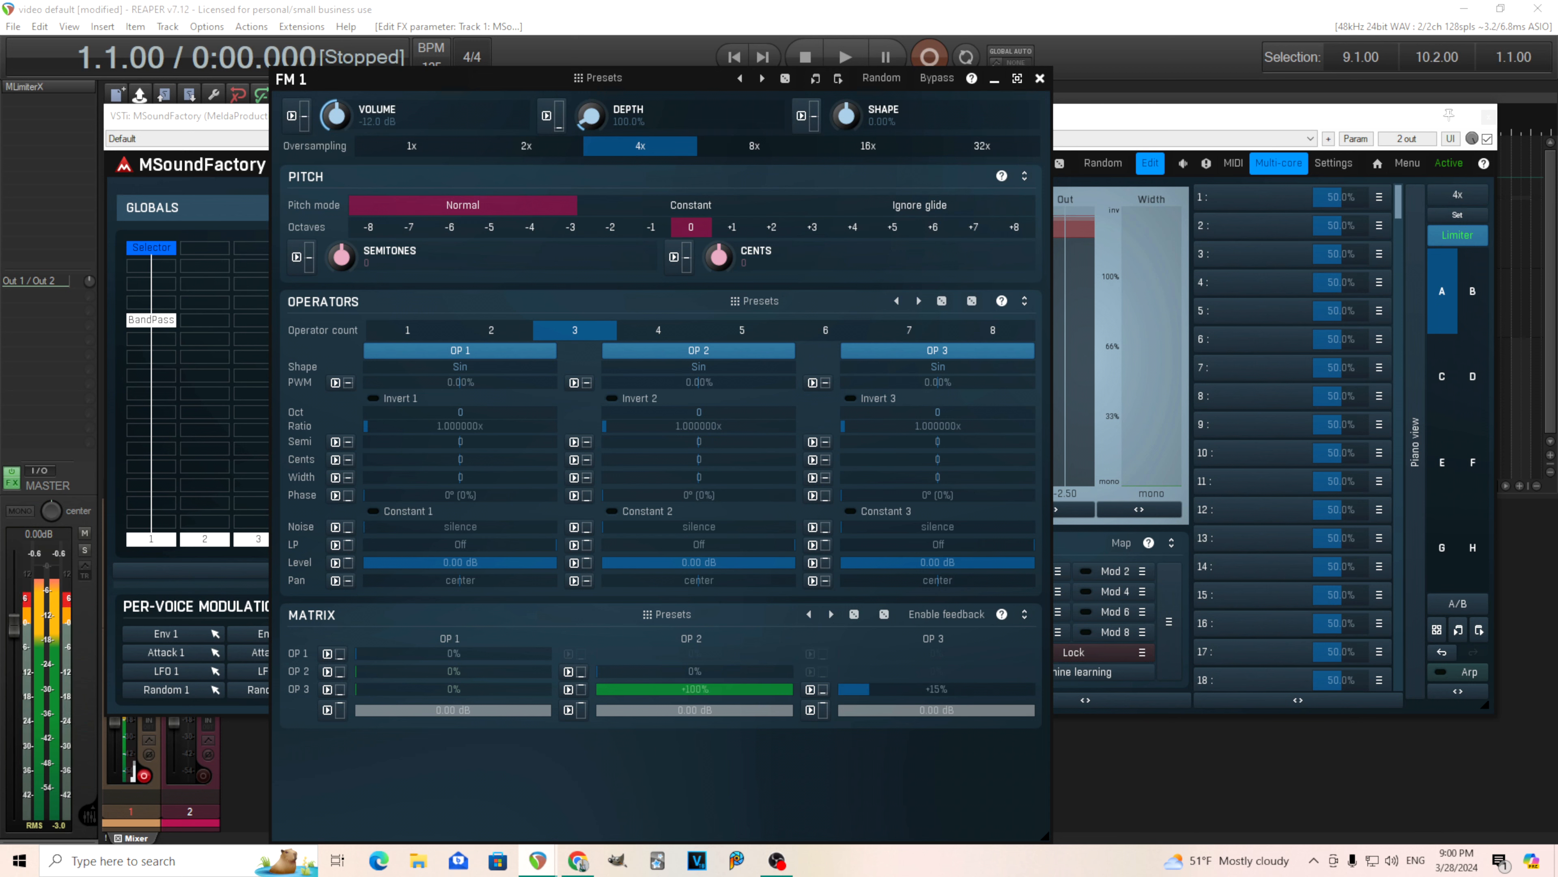
In the matrix's OP 1 column, set row OP 2 to +37% and row OP 3 to +15%.
mouse_move(649, 668)
left_mouse_down()
mouse_move(649, 639)
mouse_move(649, 670)
left_mouse_up()
left_click_drag(477, 670, 477, 629)
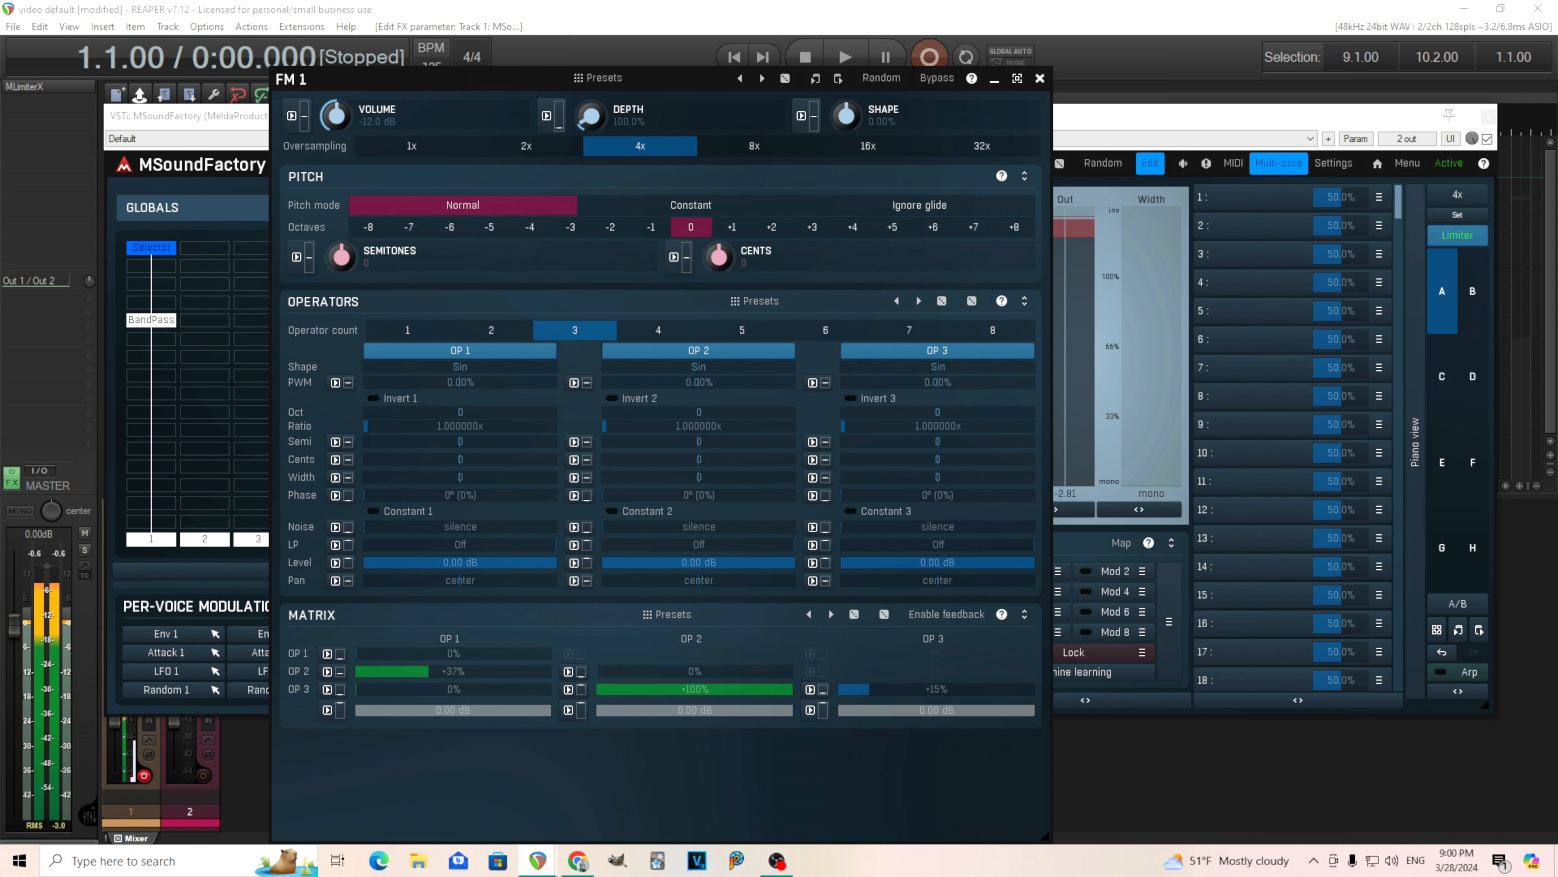
left_click_drag(453, 689, 410, 699)
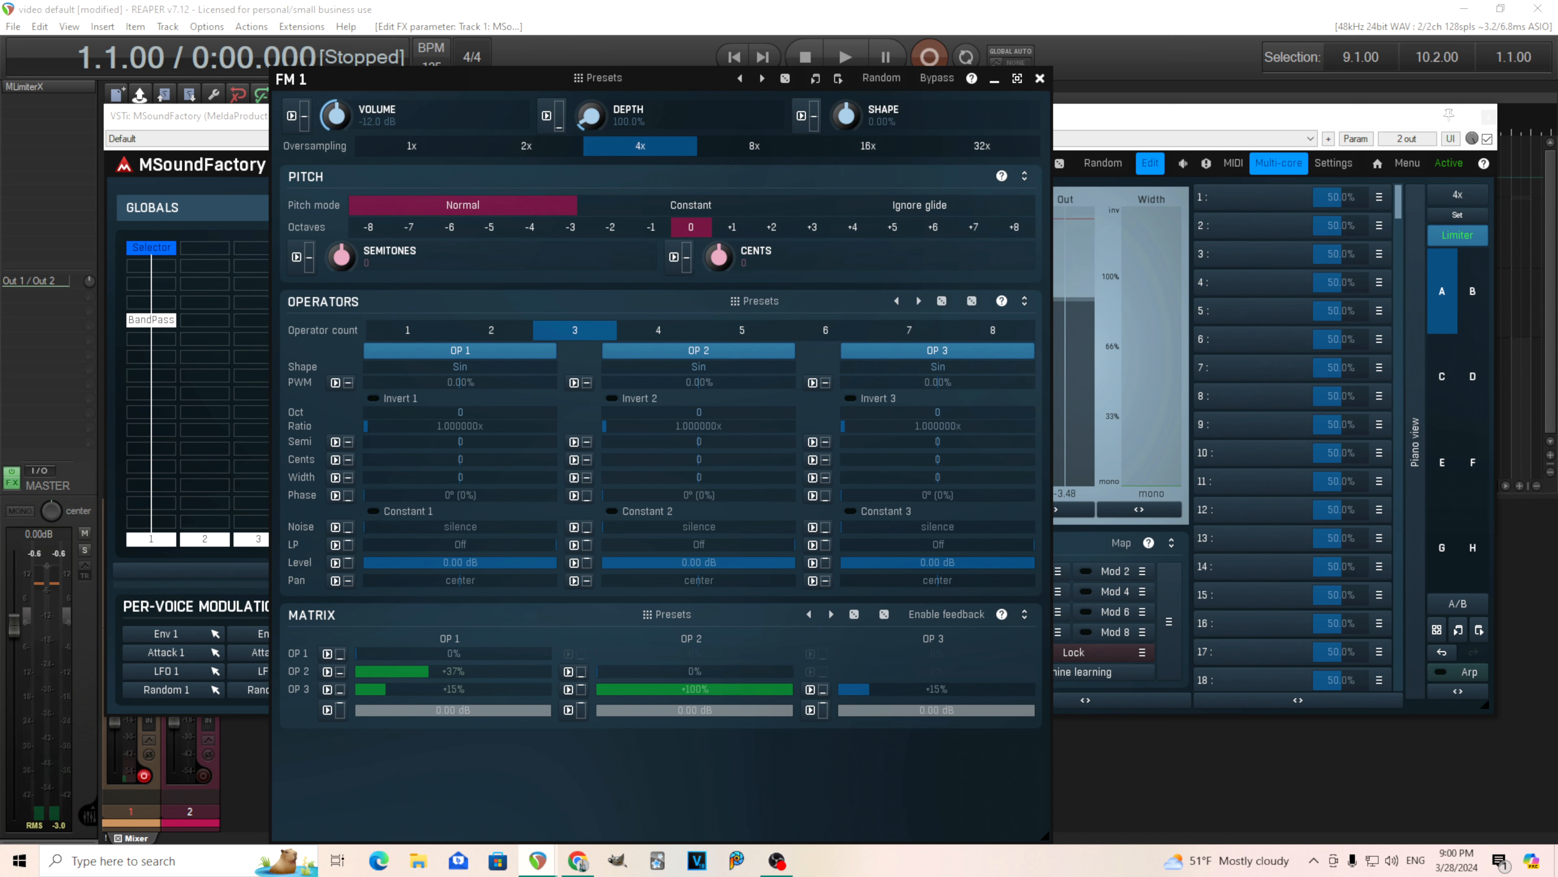
Set the frequency ratio of OP 2 to 2 and of OP 3 to 3.
double_click(699, 427)
left_click(661, 557)
left_click(665, 618)
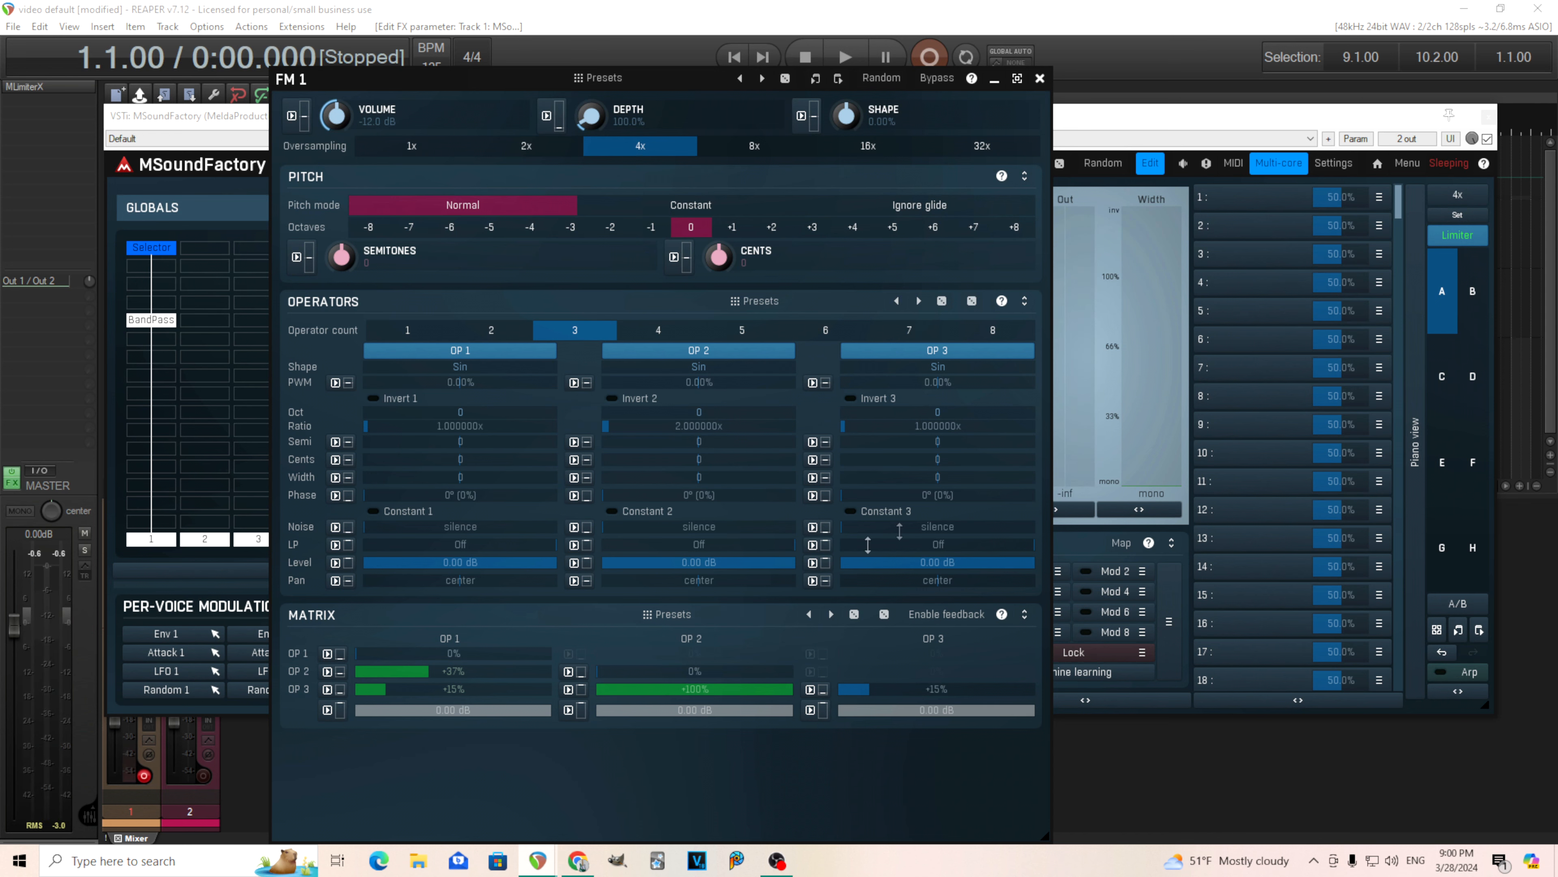
double_click(939, 426)
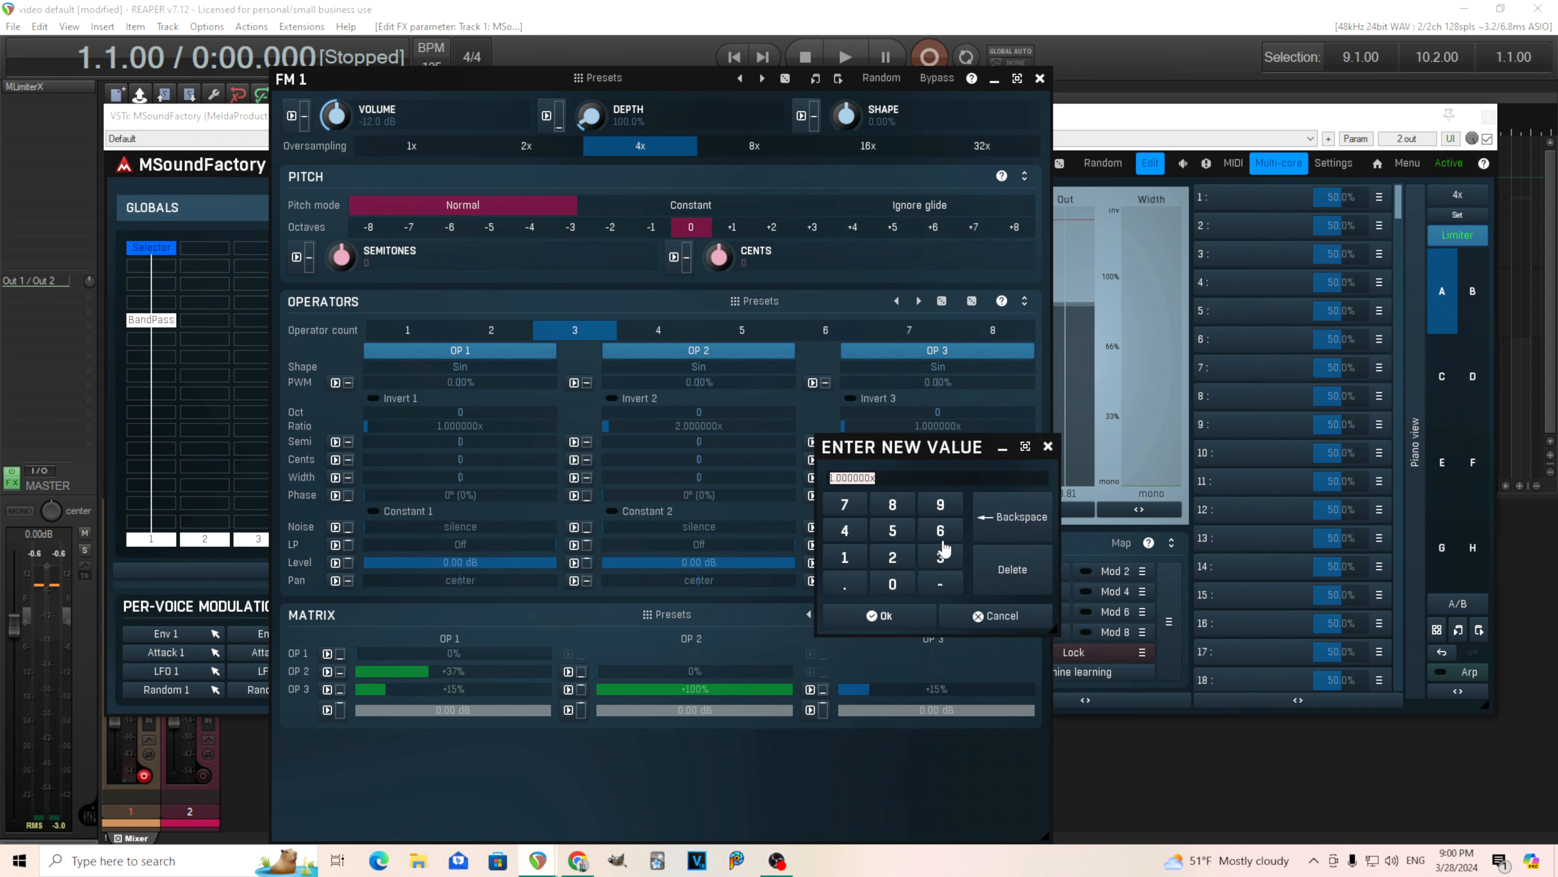
left_click(944, 557)
left_click(910, 618)
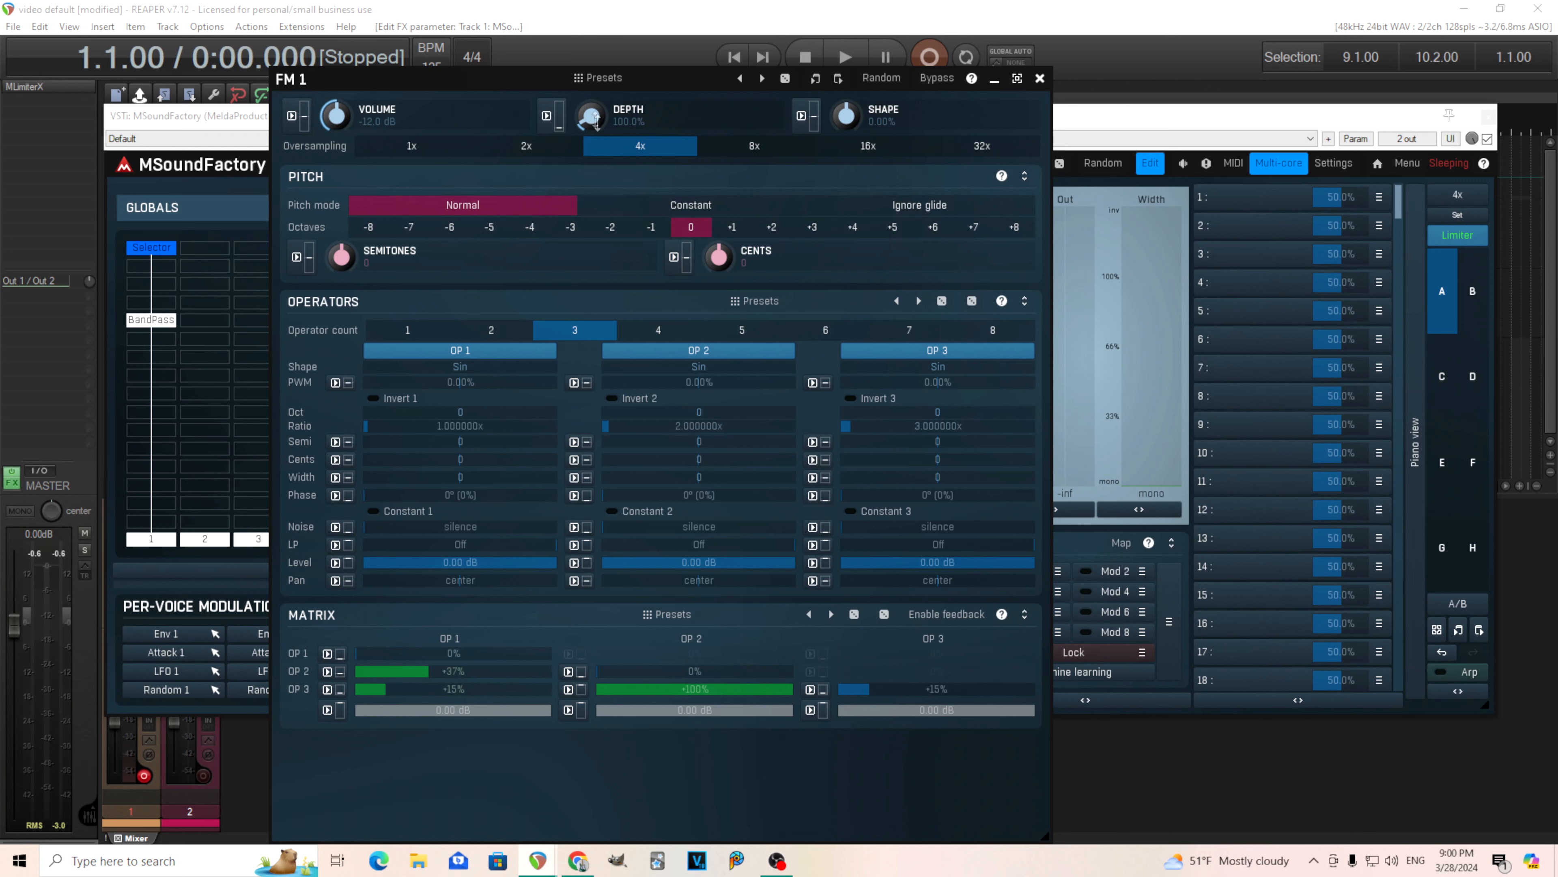
Try an FM depth of 140%, set OP 1's width to +5.00, and return the depth to 100%.
scroll(592, 115, "up", 4)
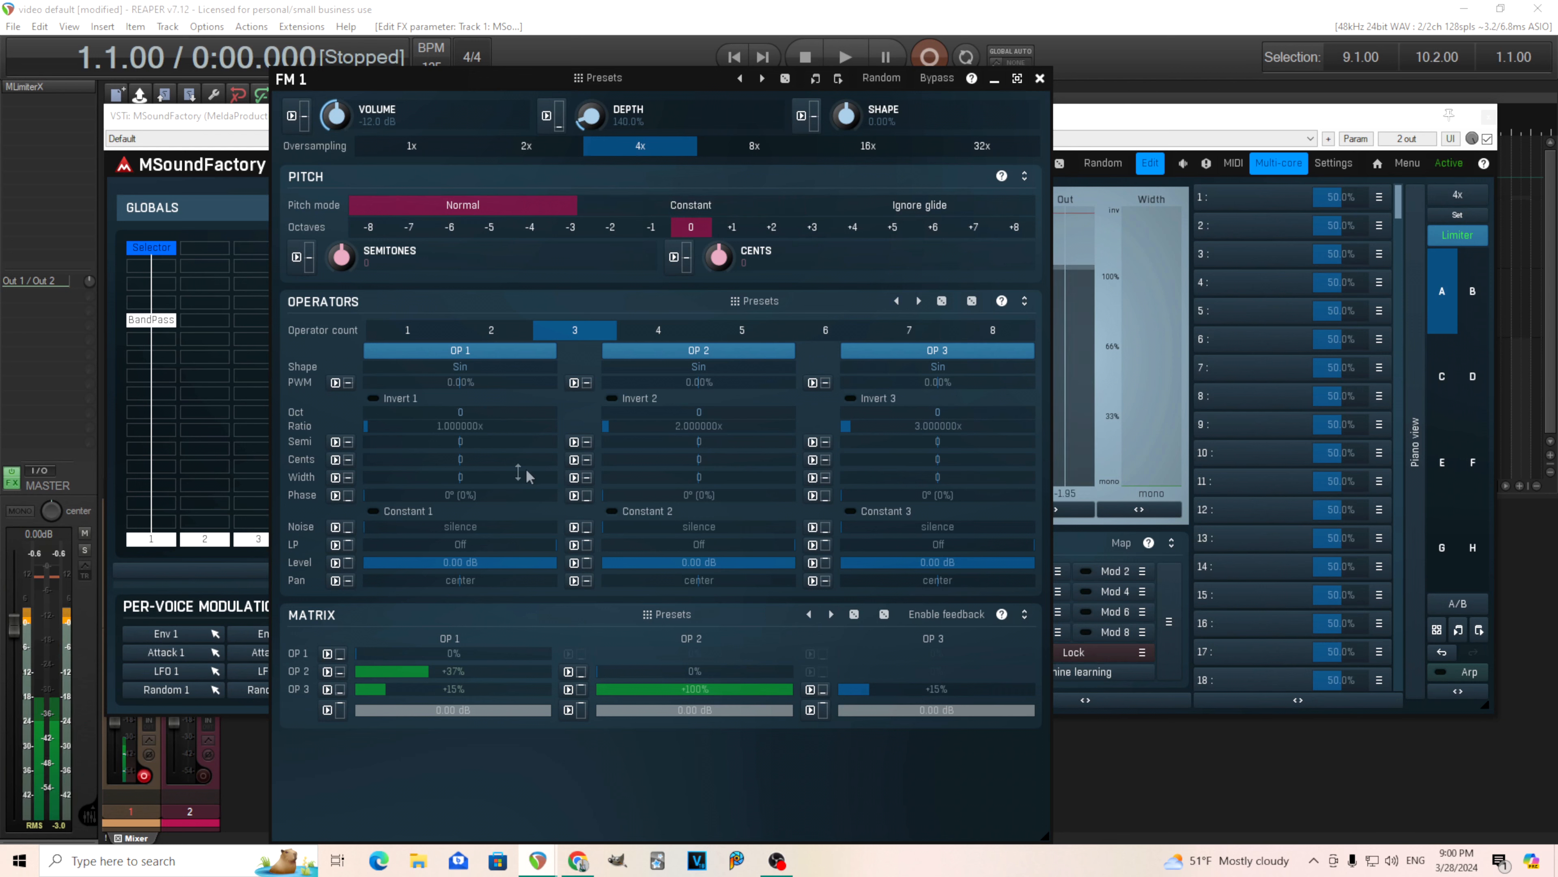
scroll(494, 478, "up", 4)
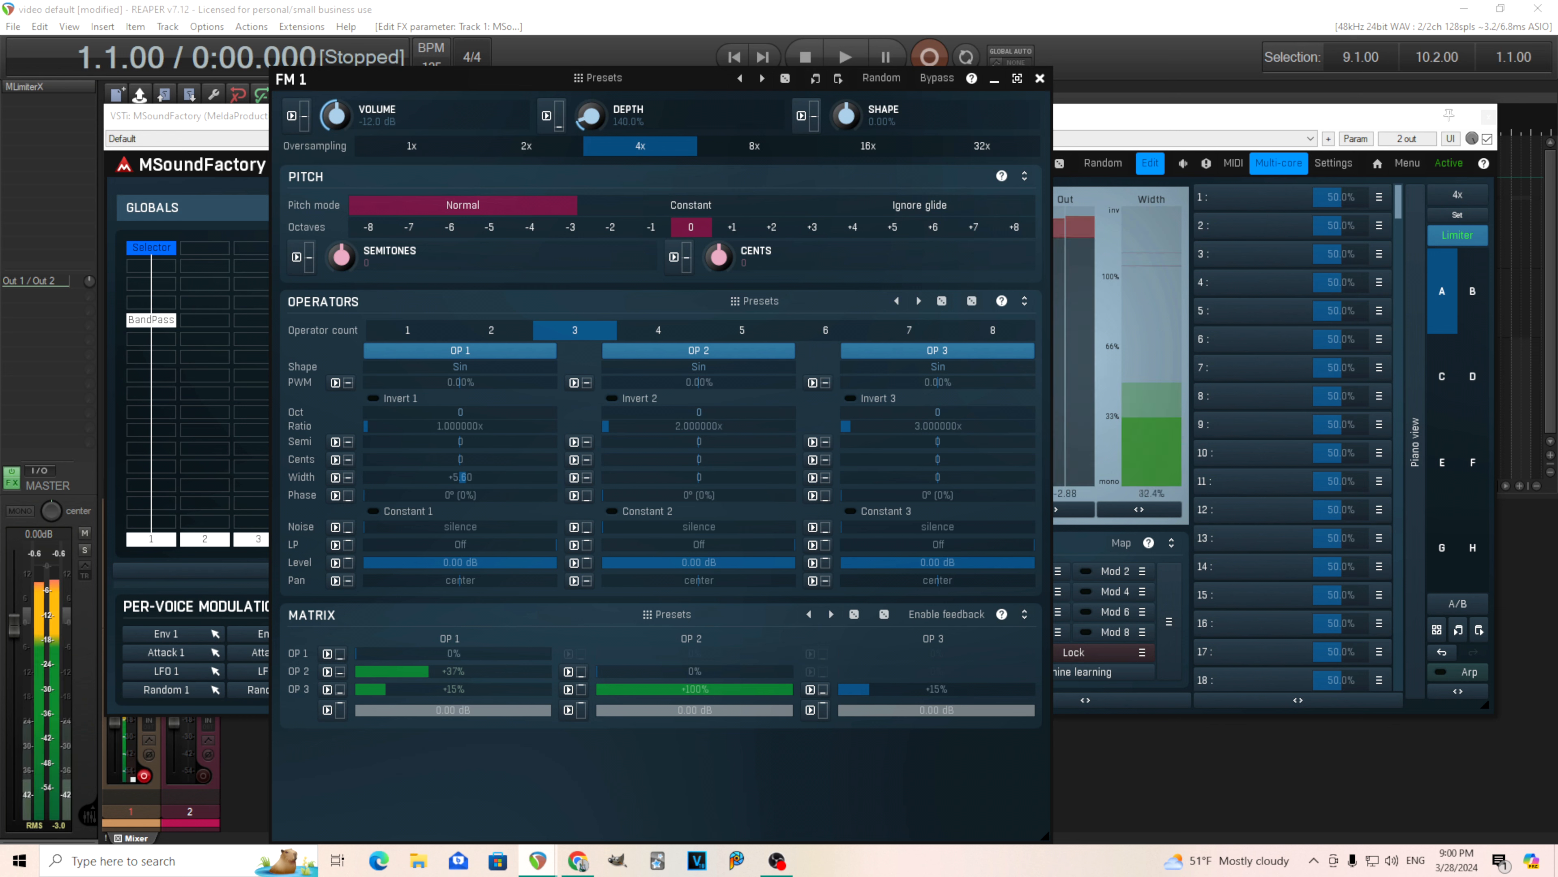
scroll(593, 115, "down", 4)
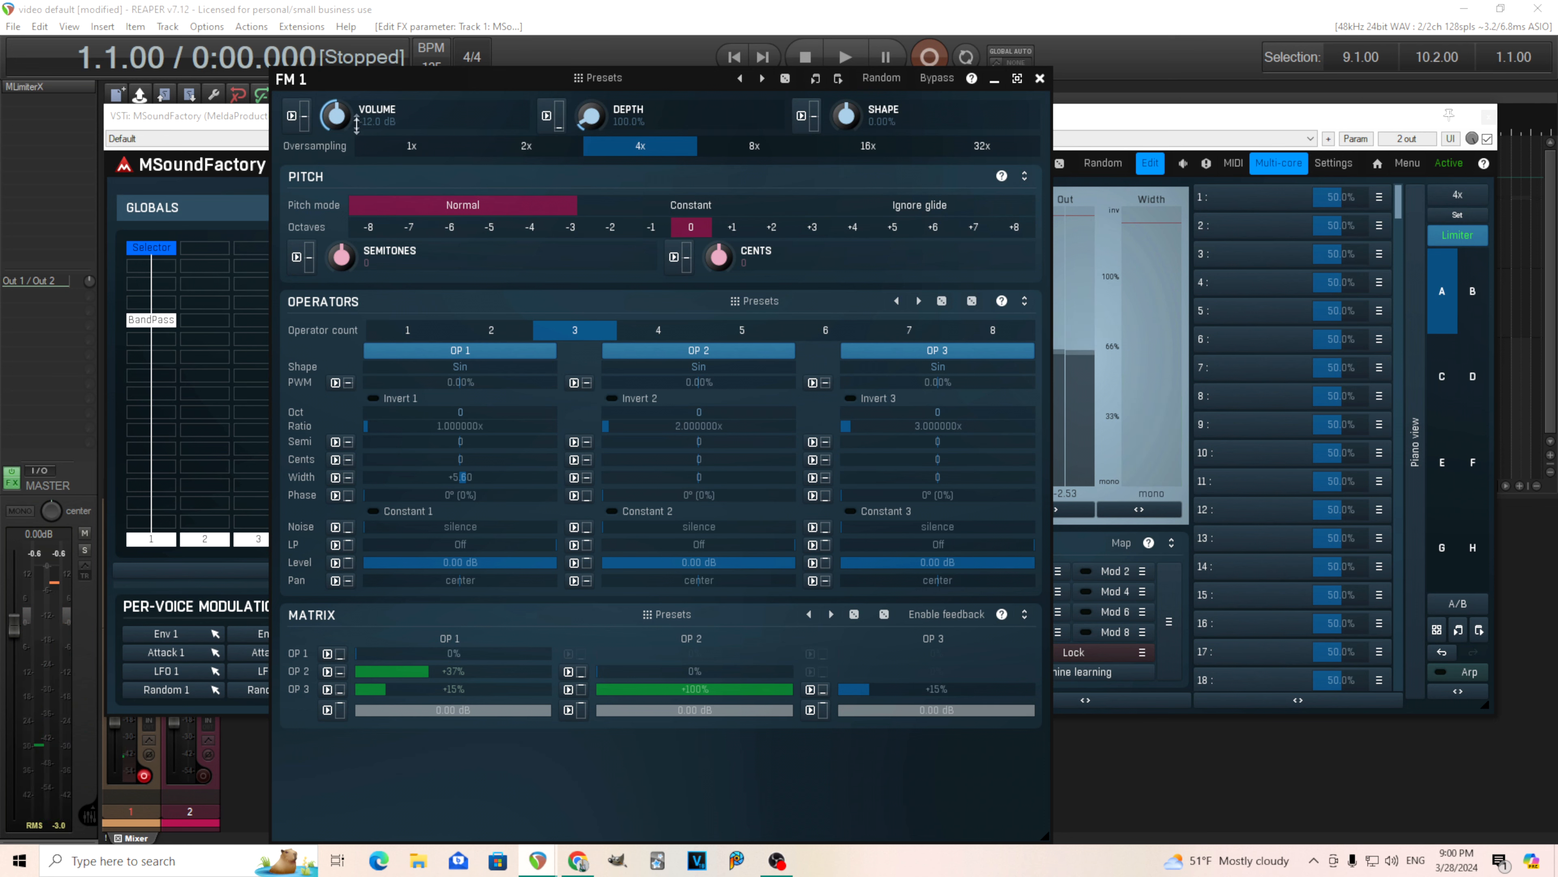
Lower the FM generator's volume to about -19 dB and close its window.
left_click_drag(341, 110, 342, 135)
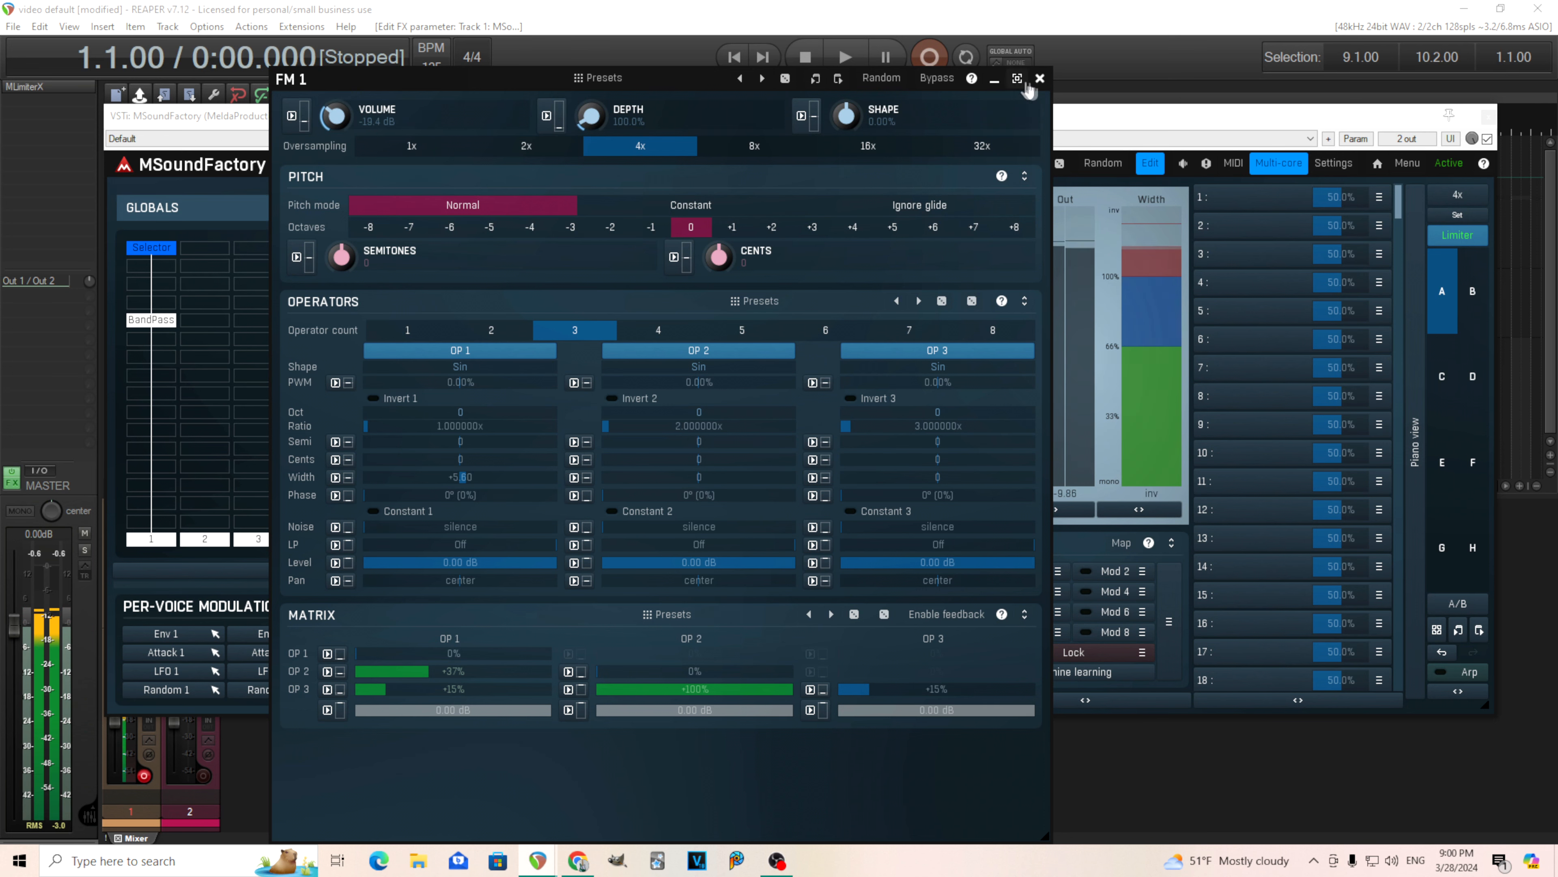
left_click(1040, 78)
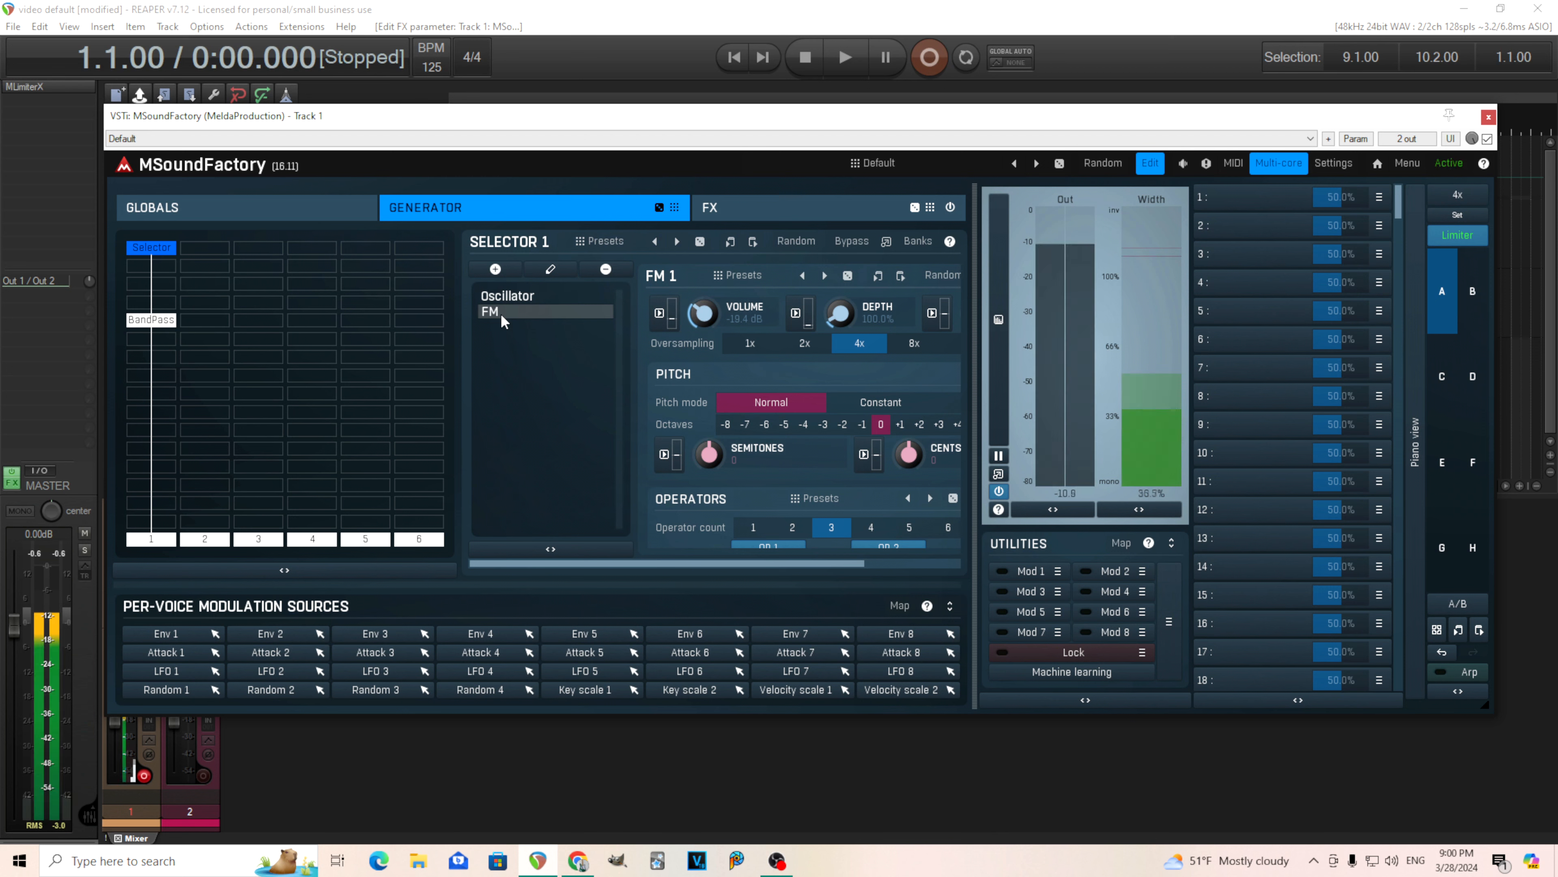
Compare the Selector's Oscillator and FM generators, then set the width of FM's OP 1 to +2.40.
left_click(512, 295)
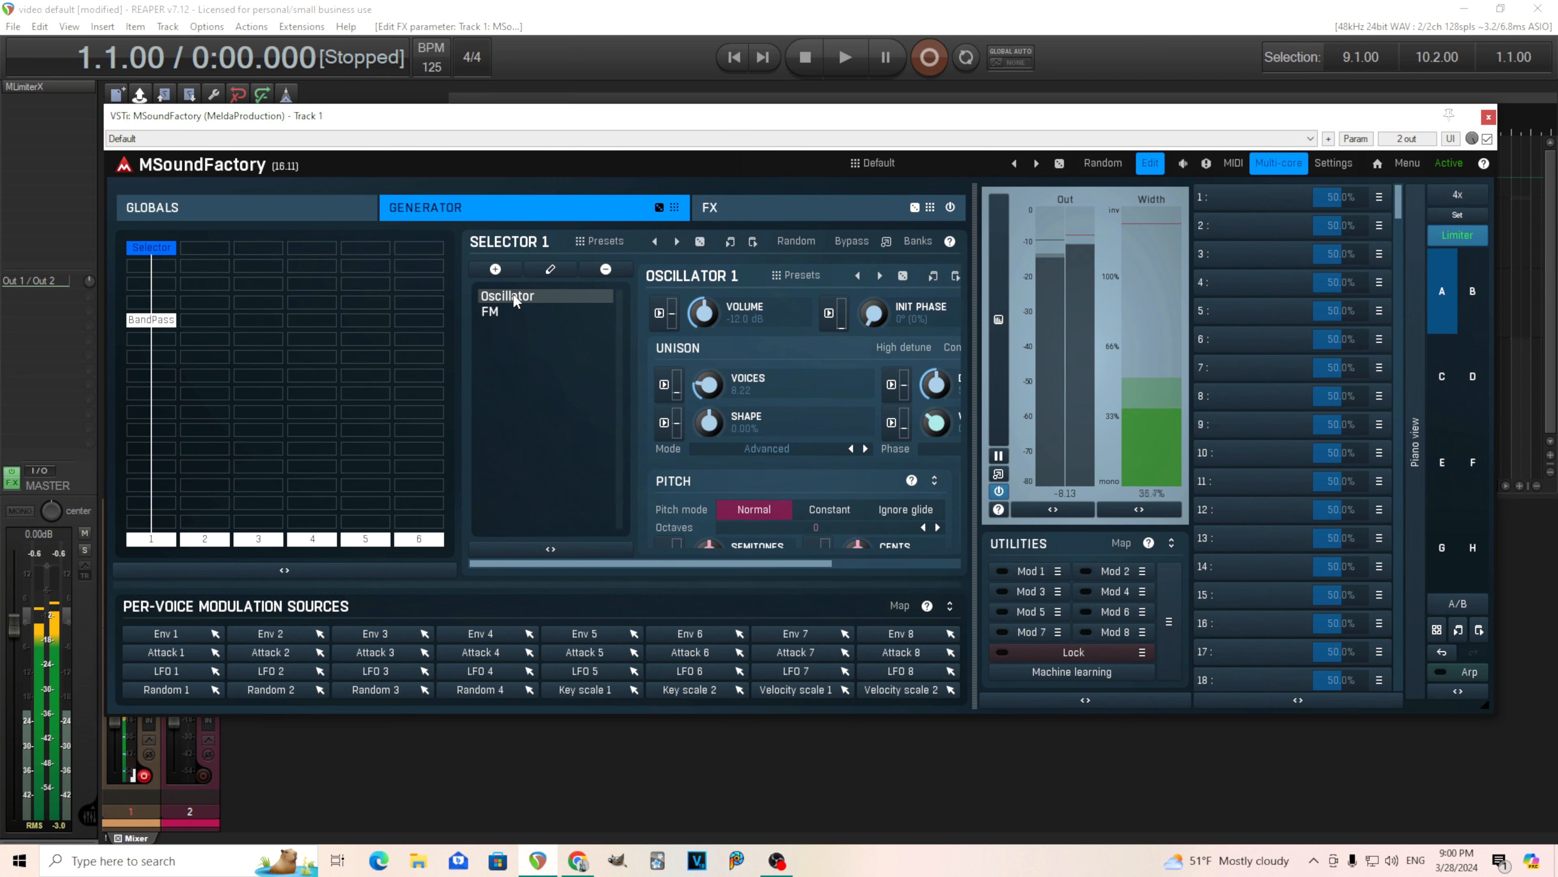
left_click(516, 306)
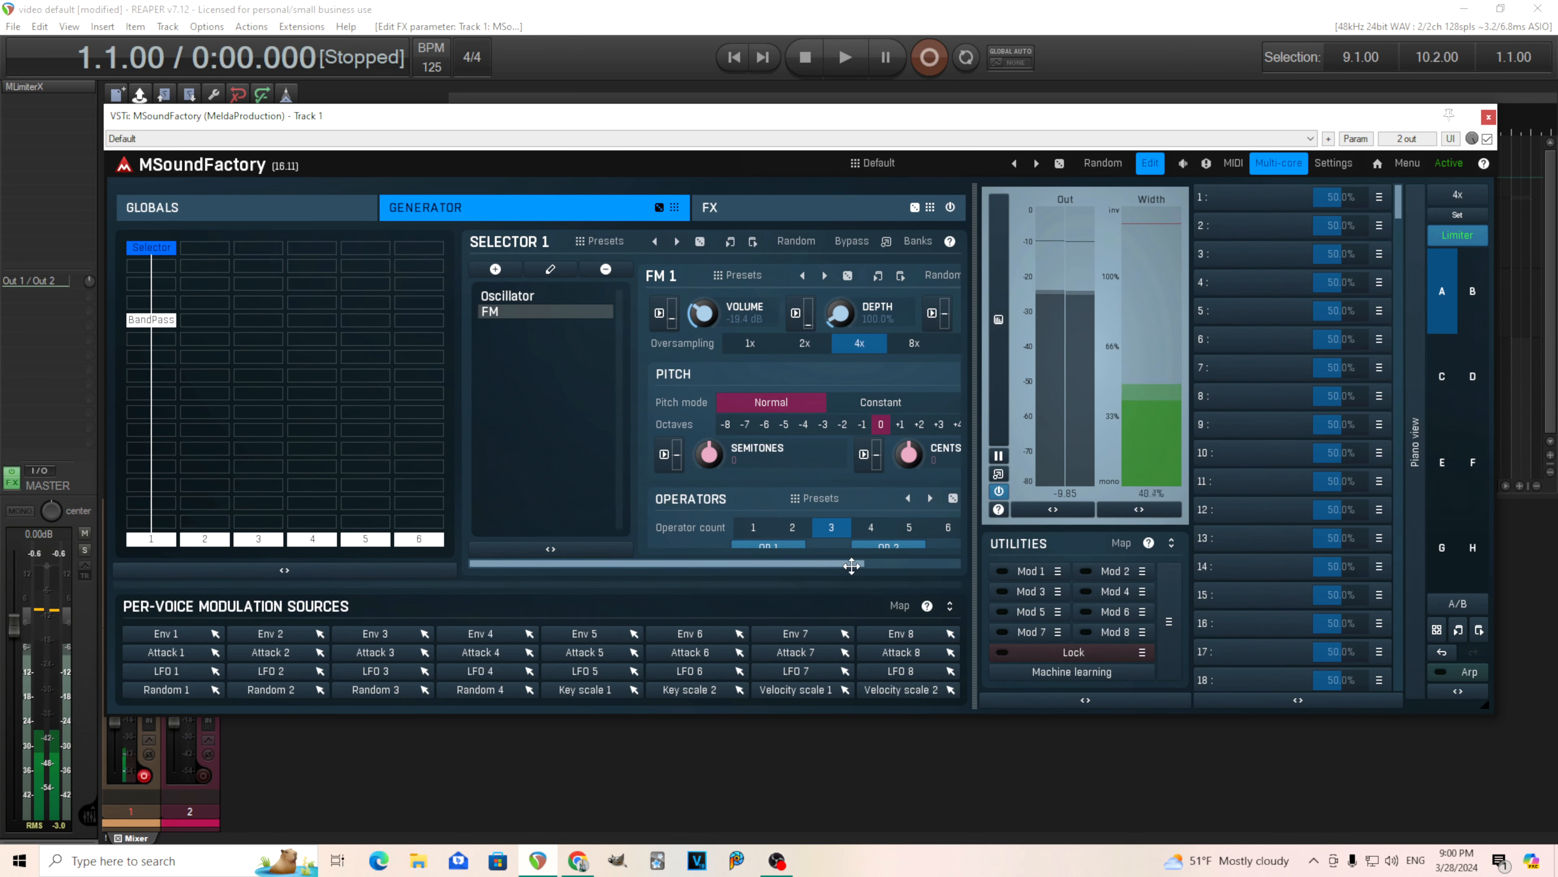
left_click_drag(854, 556, 959, 558)
scroll(949, 415, "down", 3)
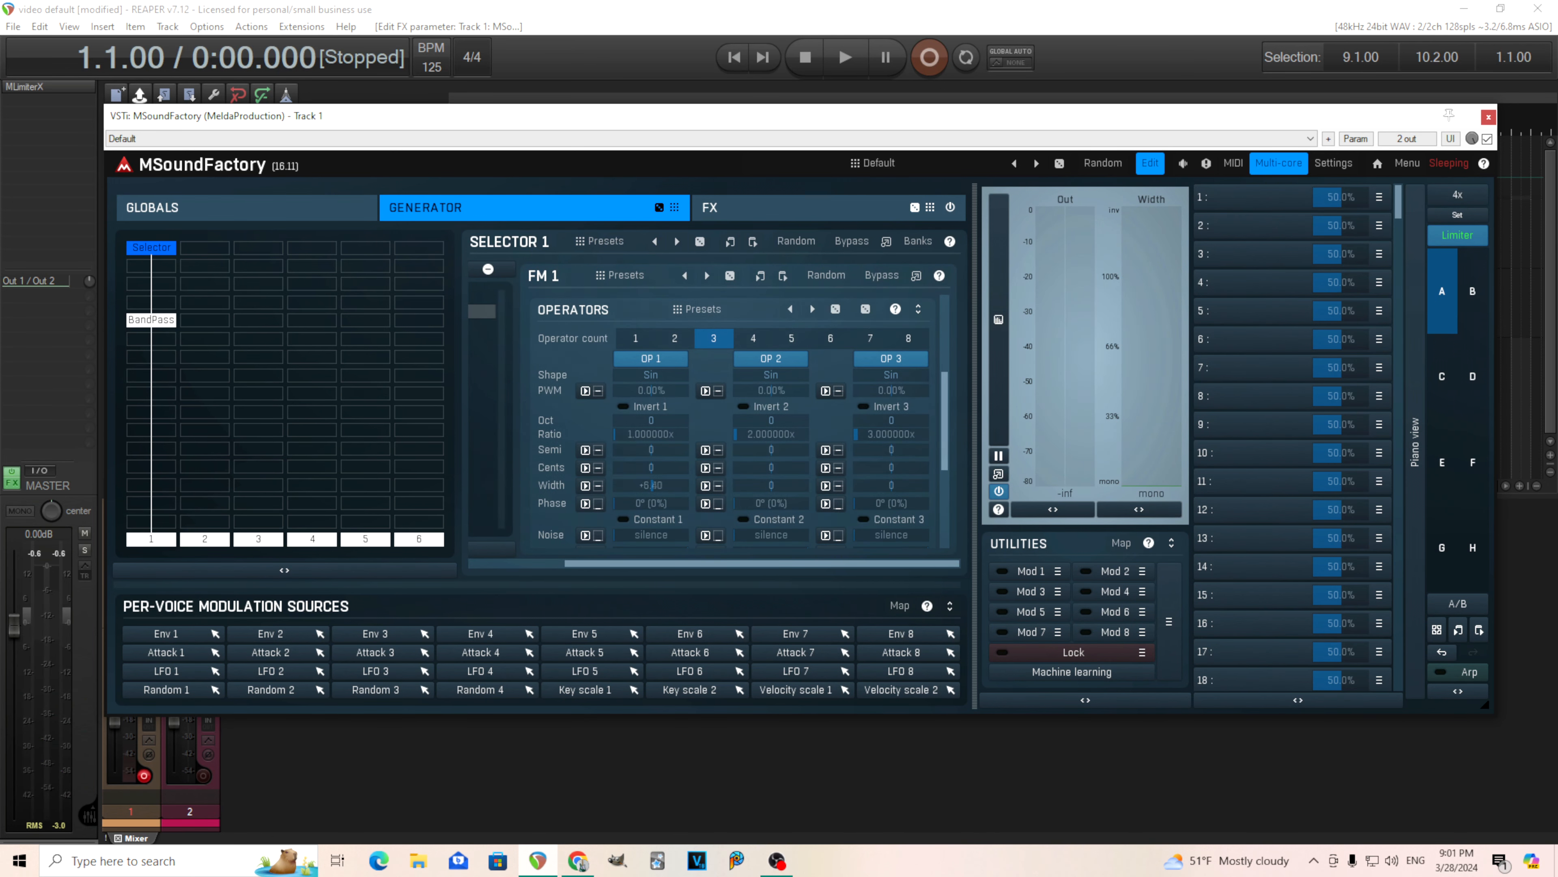
left_click_drag(651, 485, 653, 485)
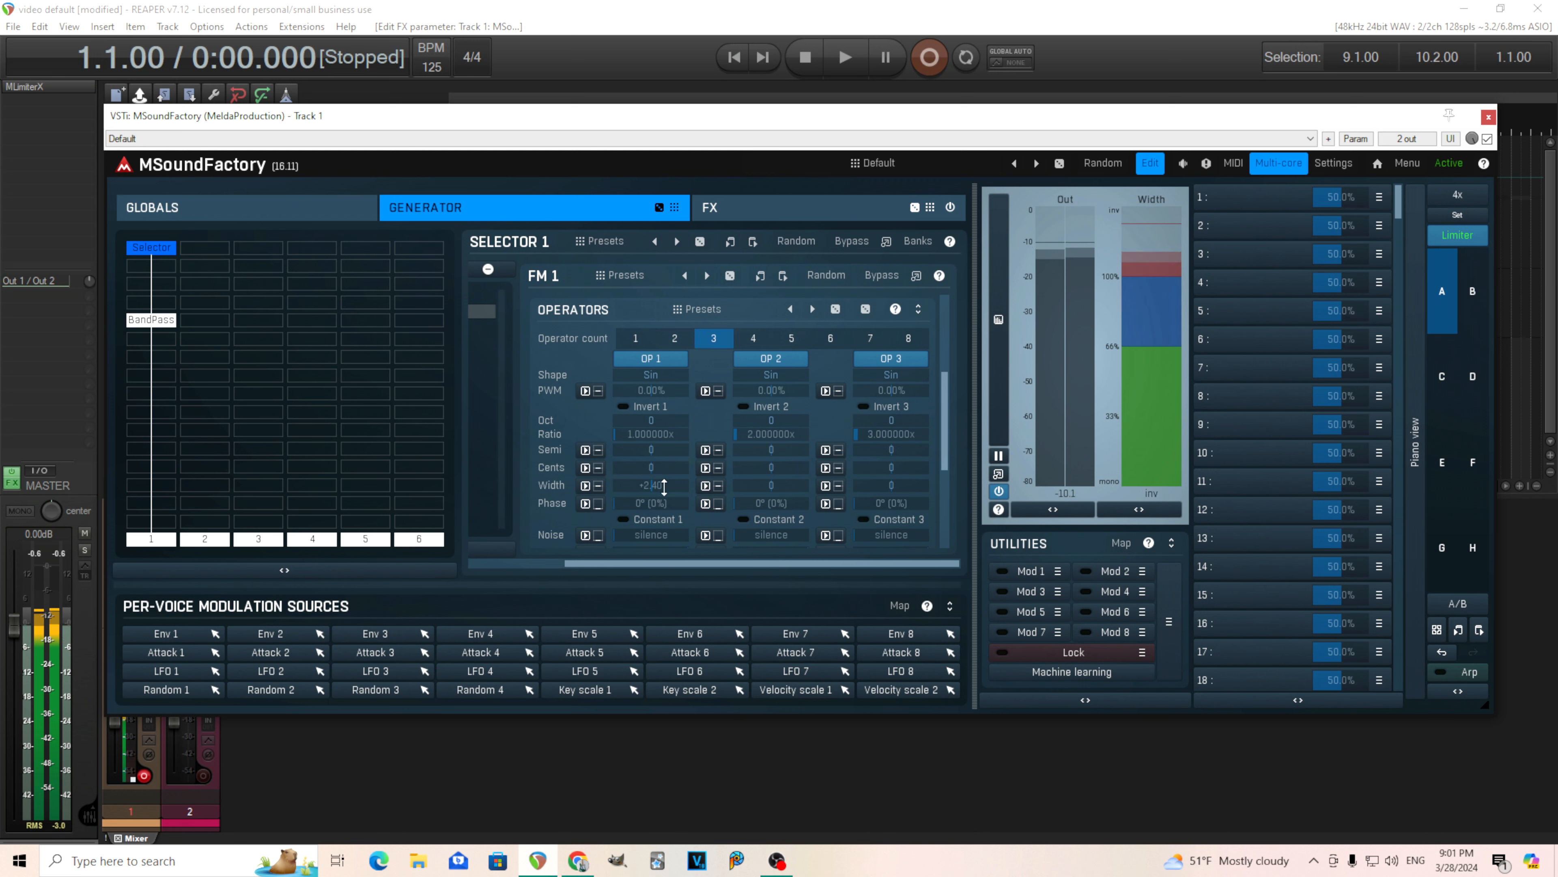
Add a Modular generator to the Selector and open it in its own window, enlarging the synth window for more room.
left_click_drag(678, 564, 571, 564)
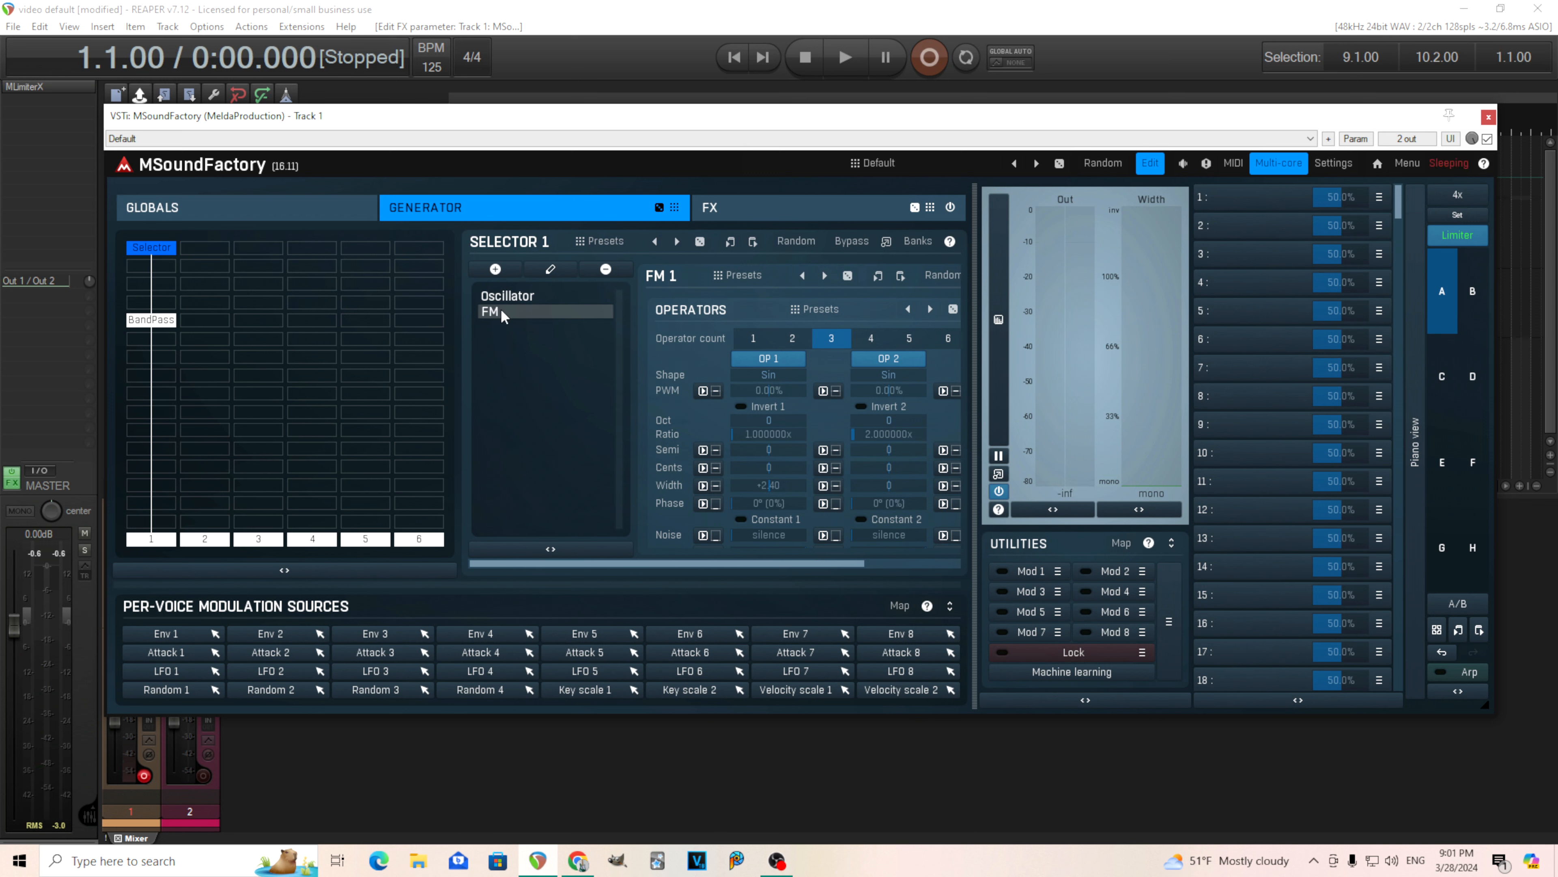
left_click(496, 269)
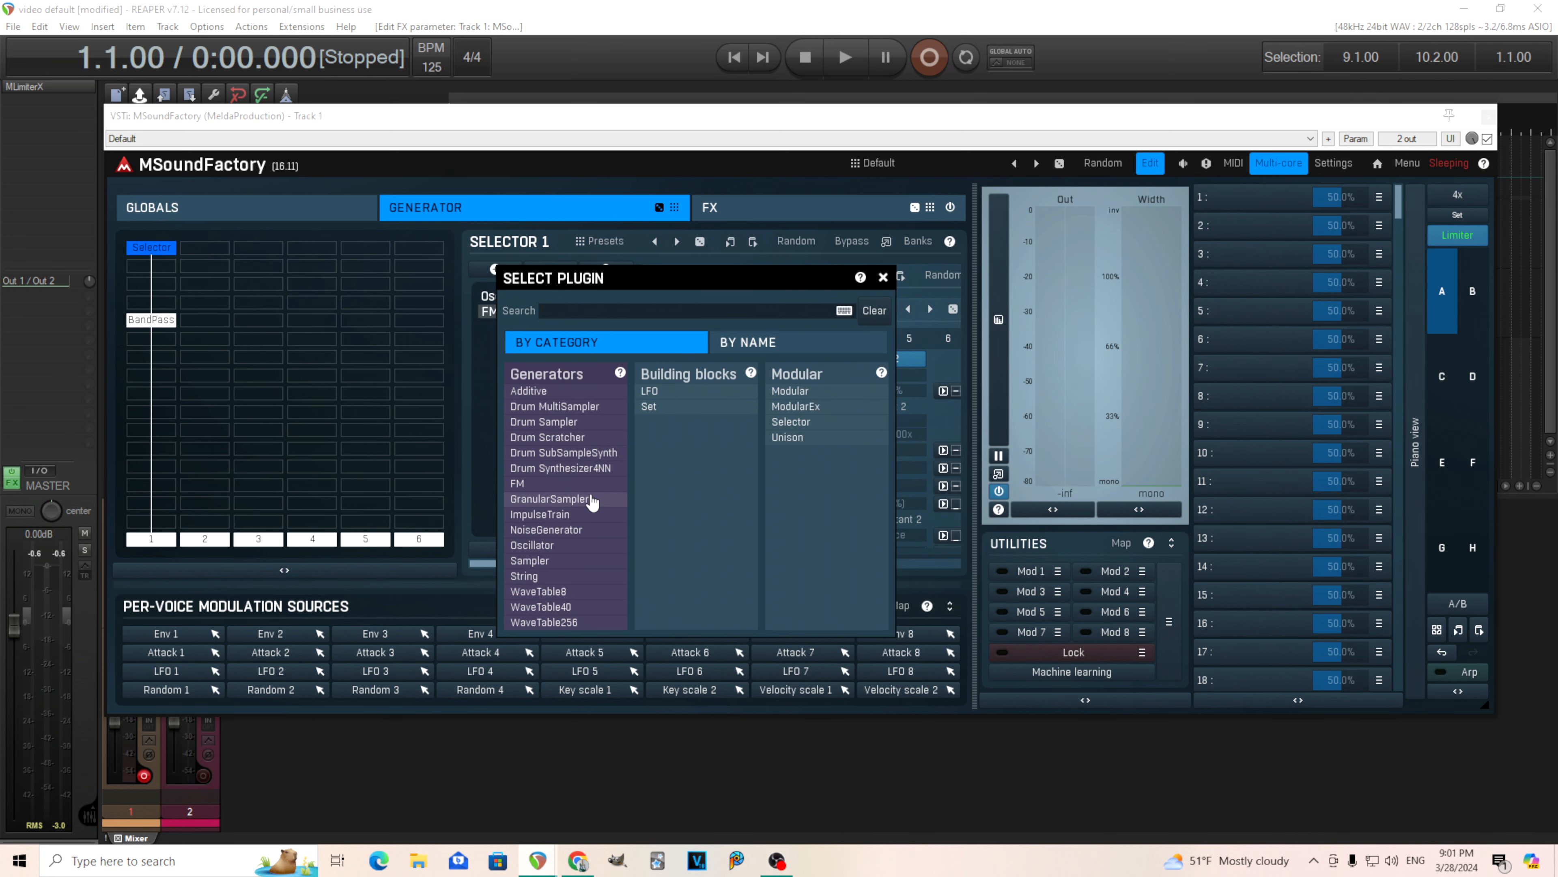
left_click(790, 389)
left_click_drag(710, 674, 777, 673)
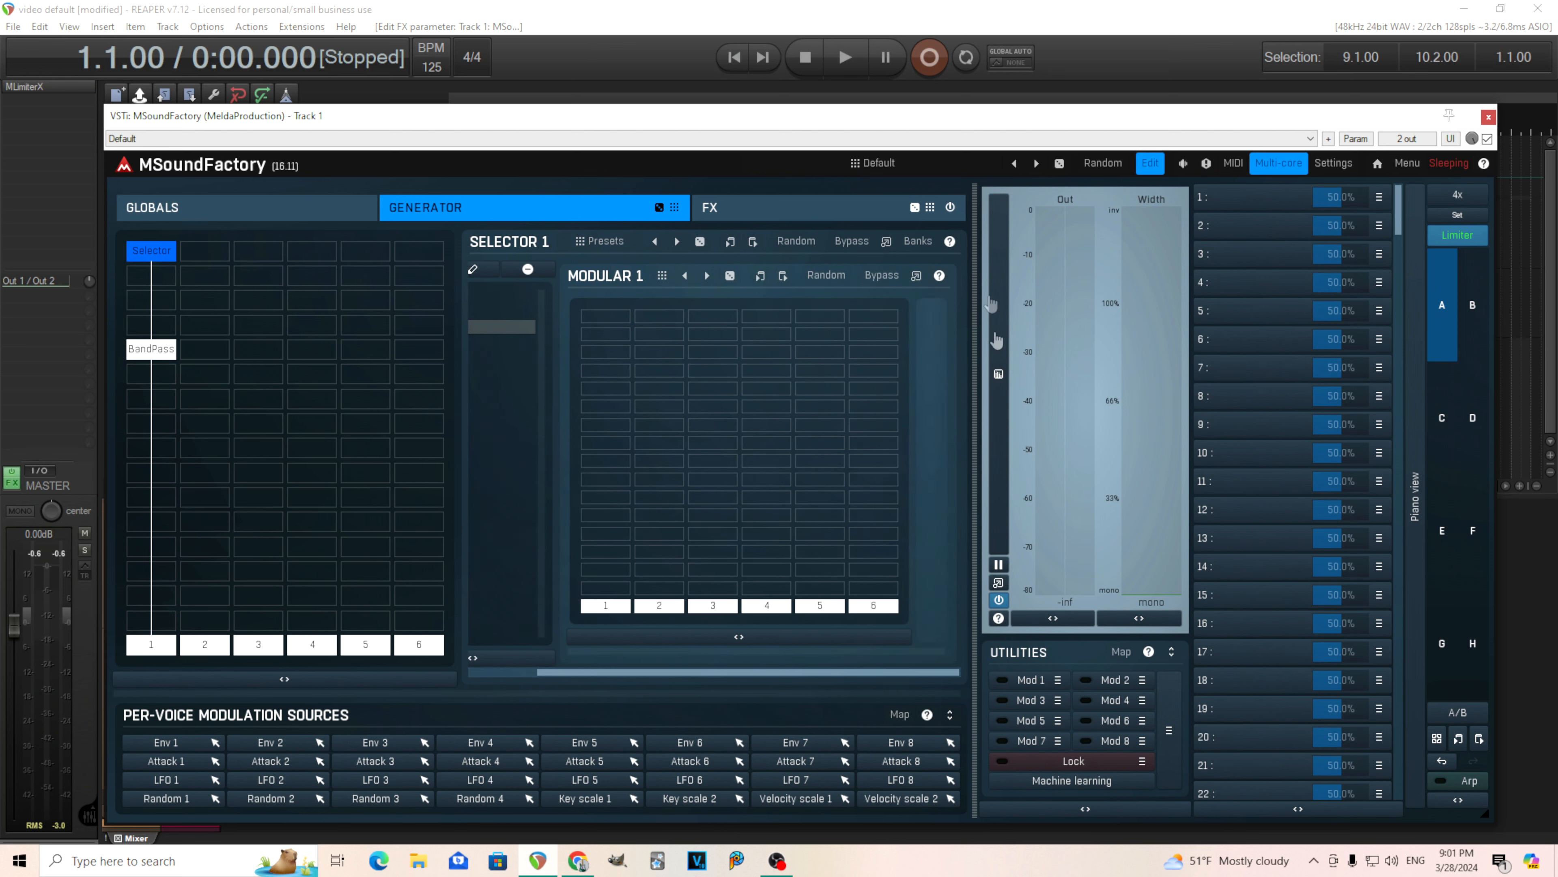
left_click(916, 277)
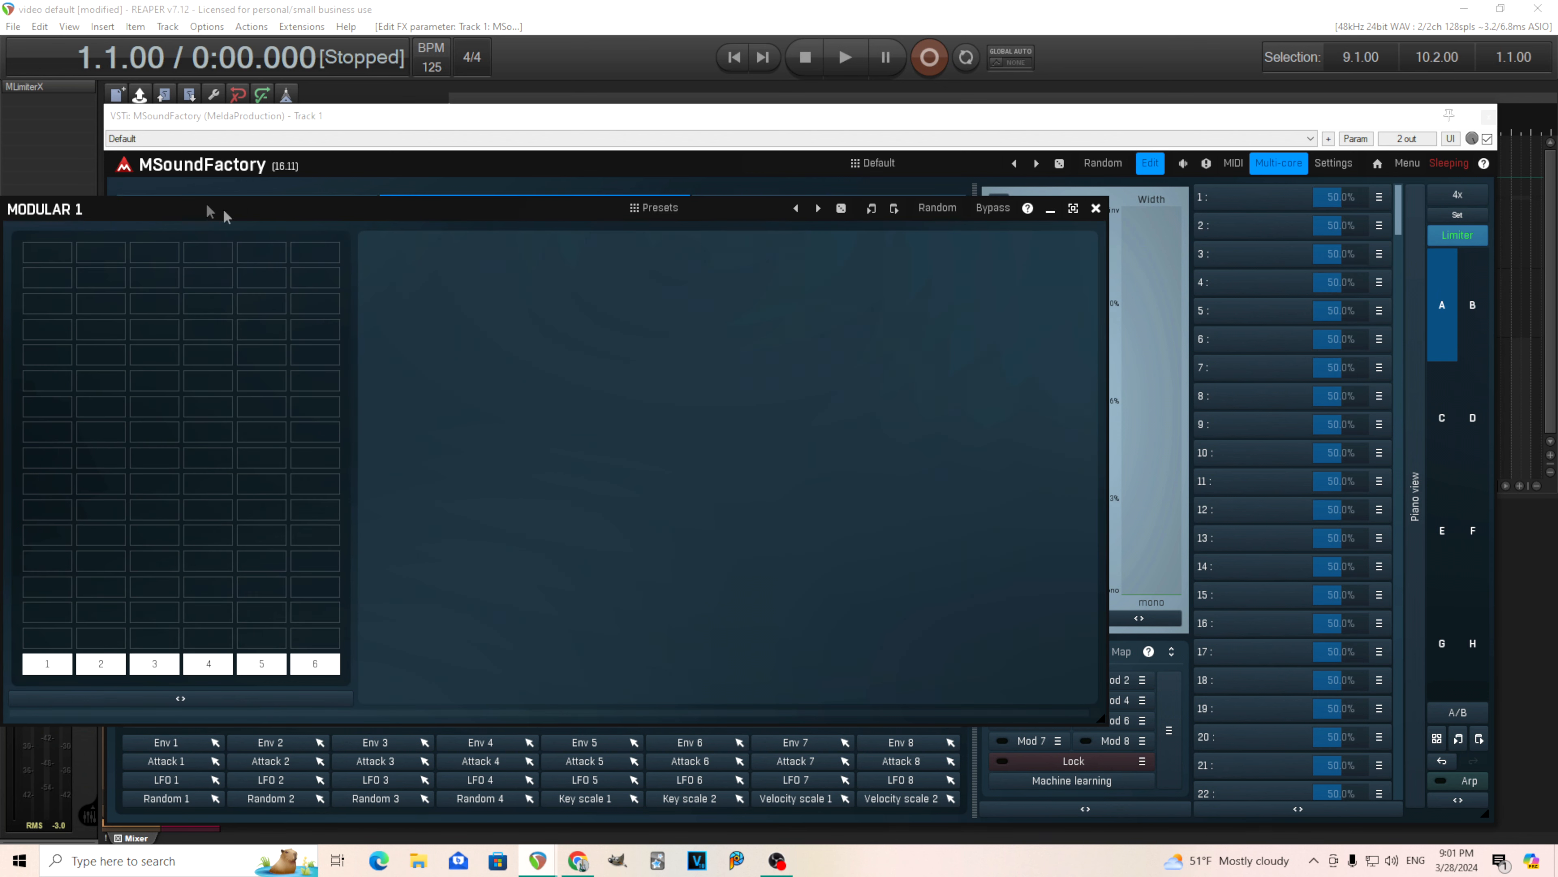
left_click_drag(209, 212, 424, 196)
Place a NoiseGenerator in the Modular grid's first slot of column 1 and a Resonator below it in the same column.
left_click(269, 234)
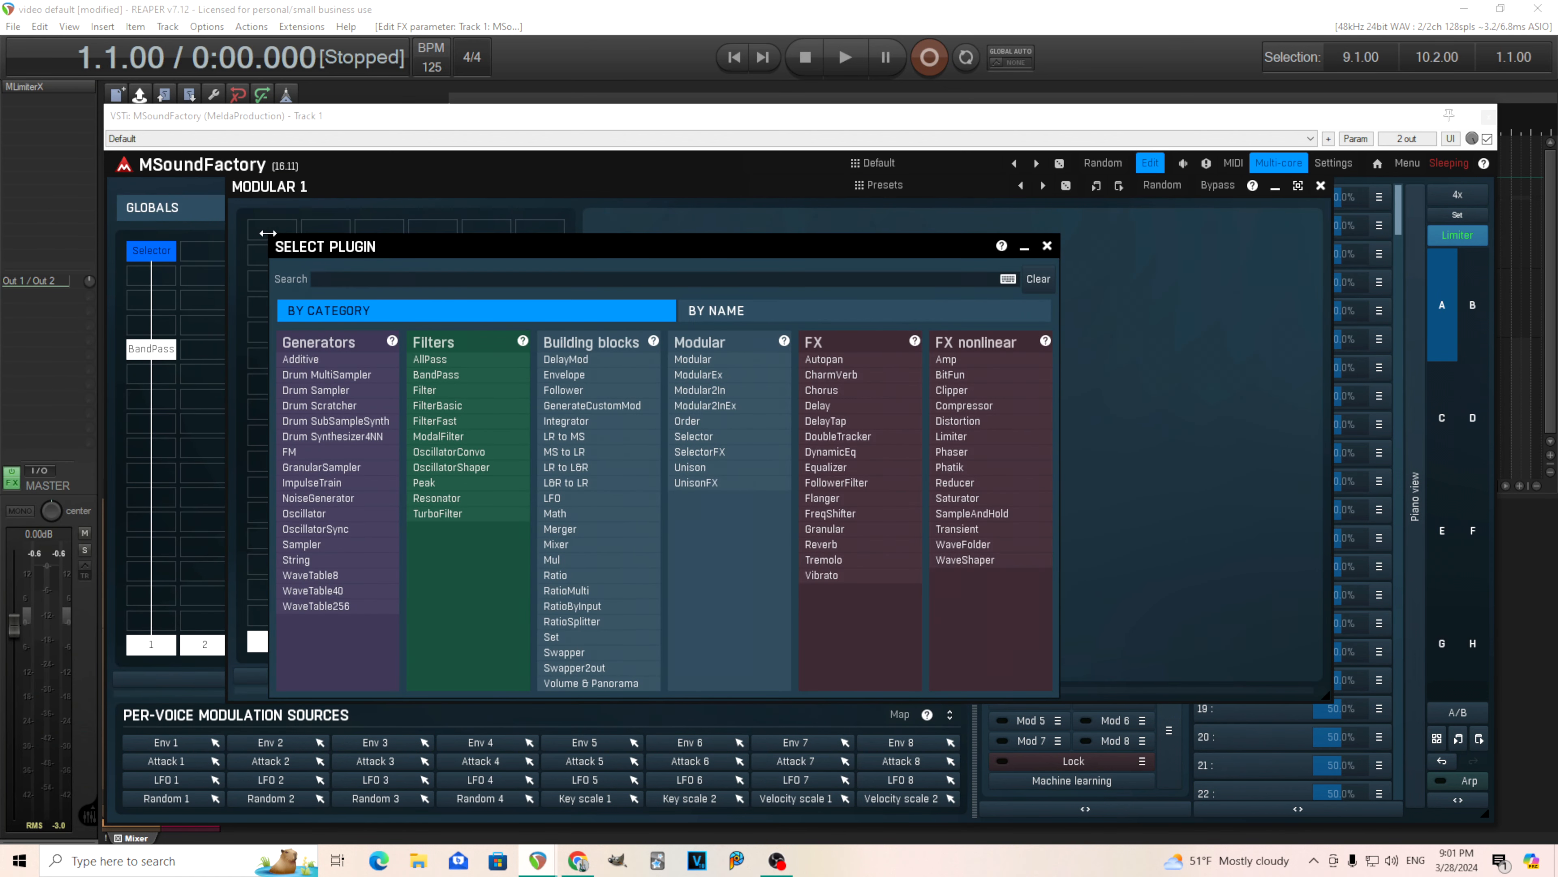
left_click(363, 499)
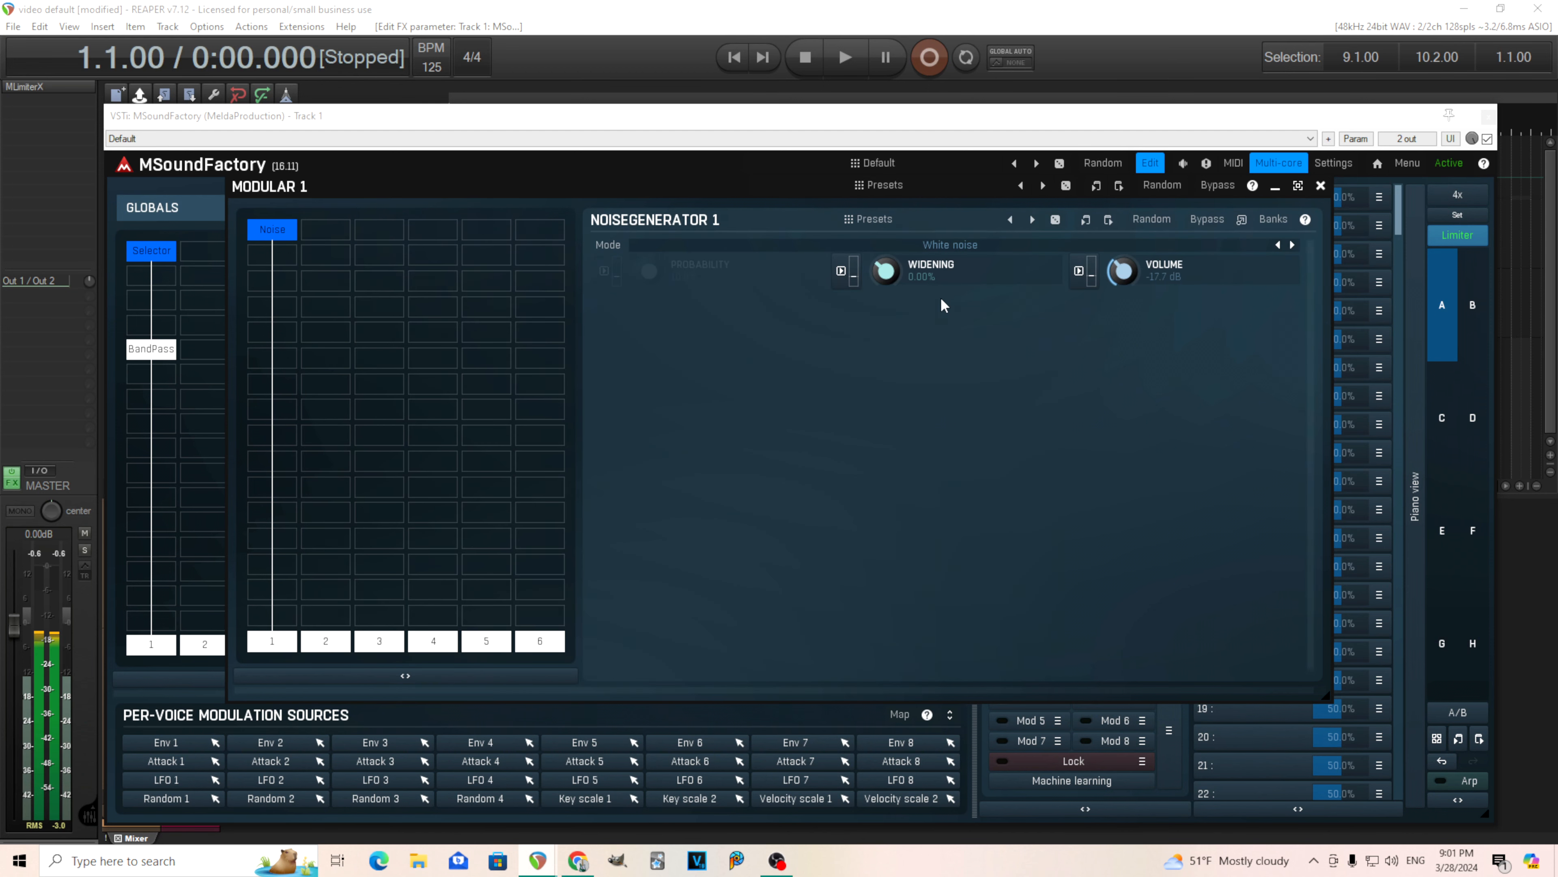
left_click(279, 304)
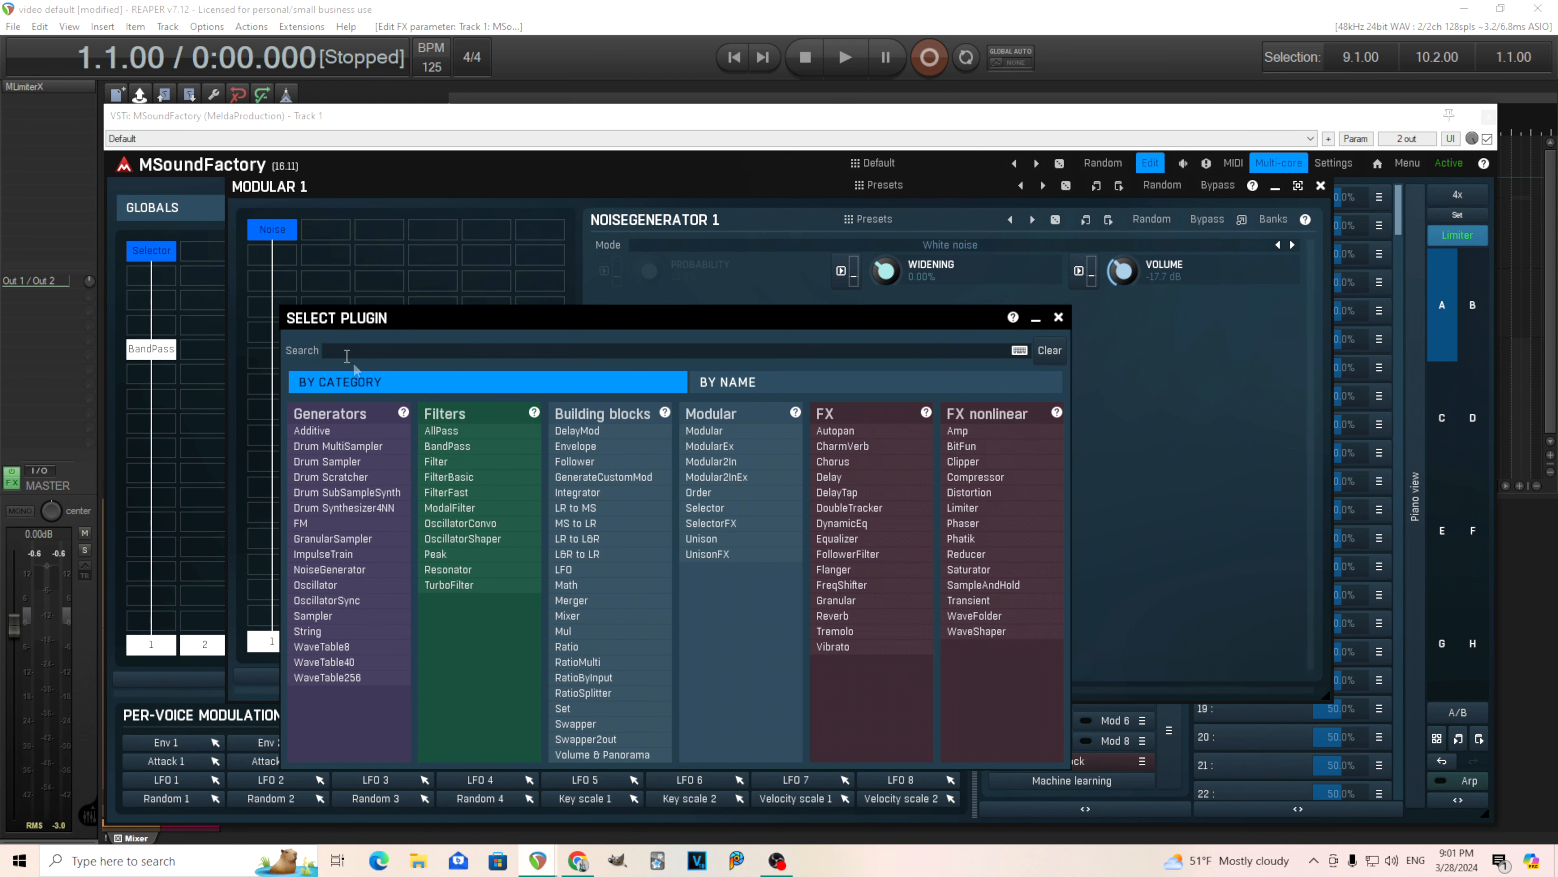
left_click(505, 570)
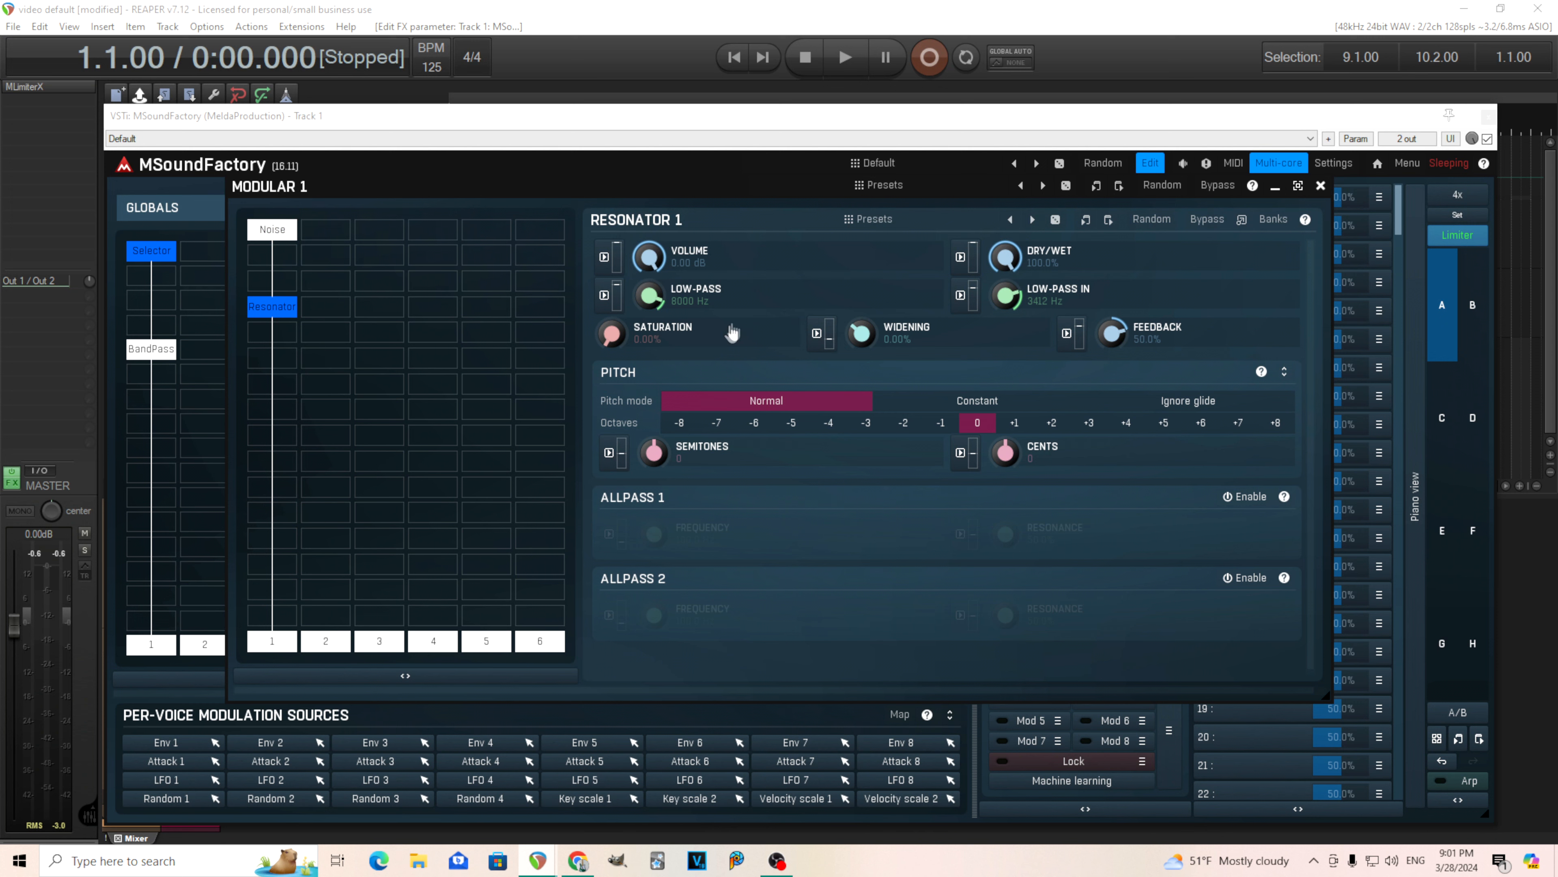
Set the Resonator's feedback to 98%.
left_click_drag(1118, 339, 1119, 316)
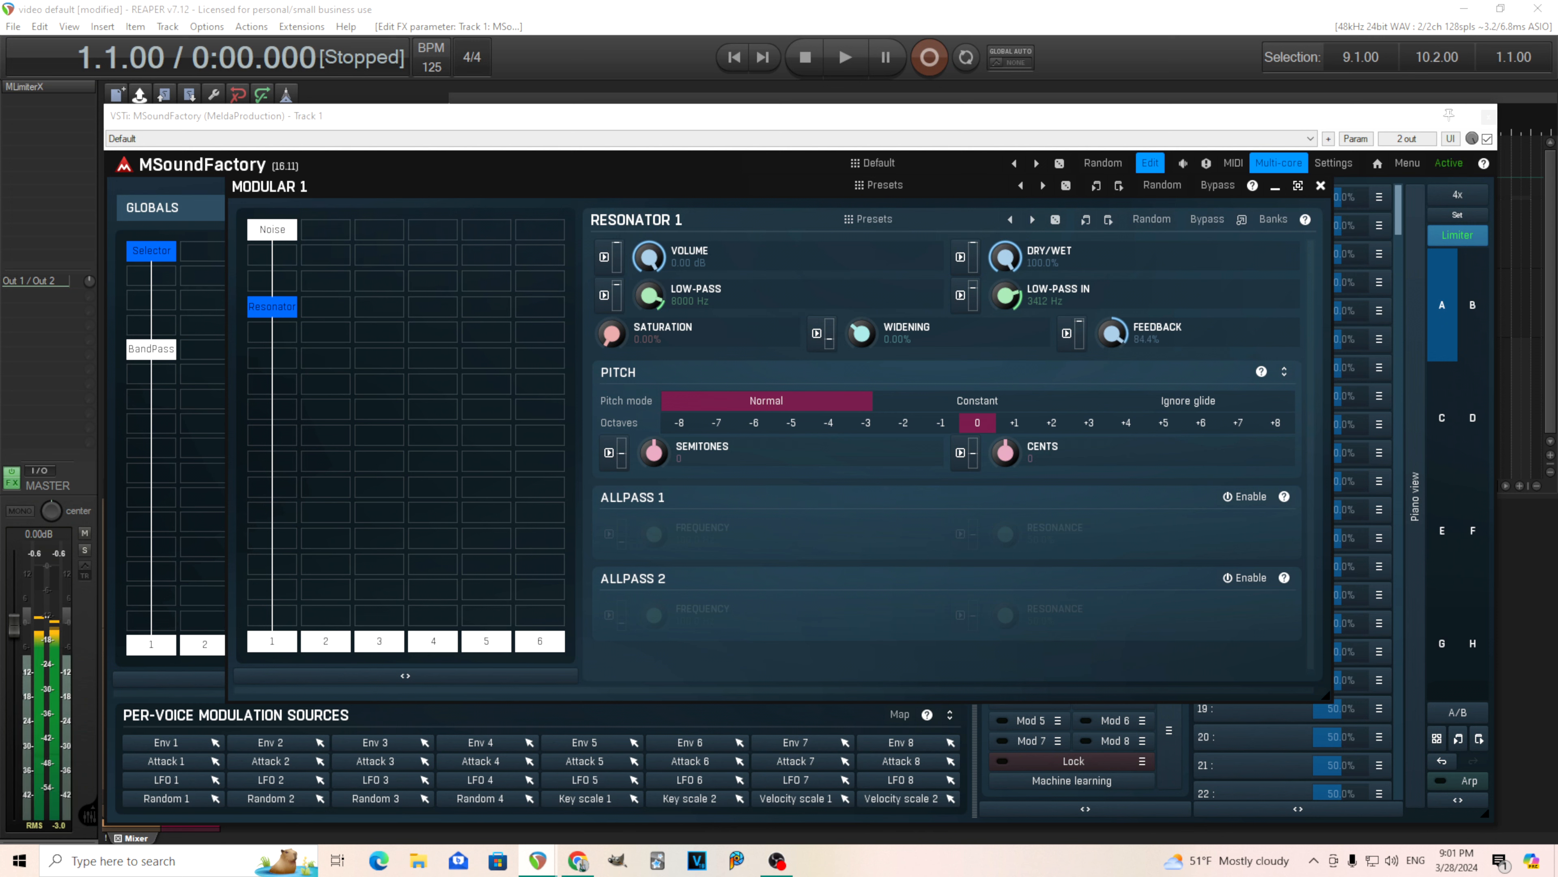
double_click(1118, 330)
left_click(1235, 423)
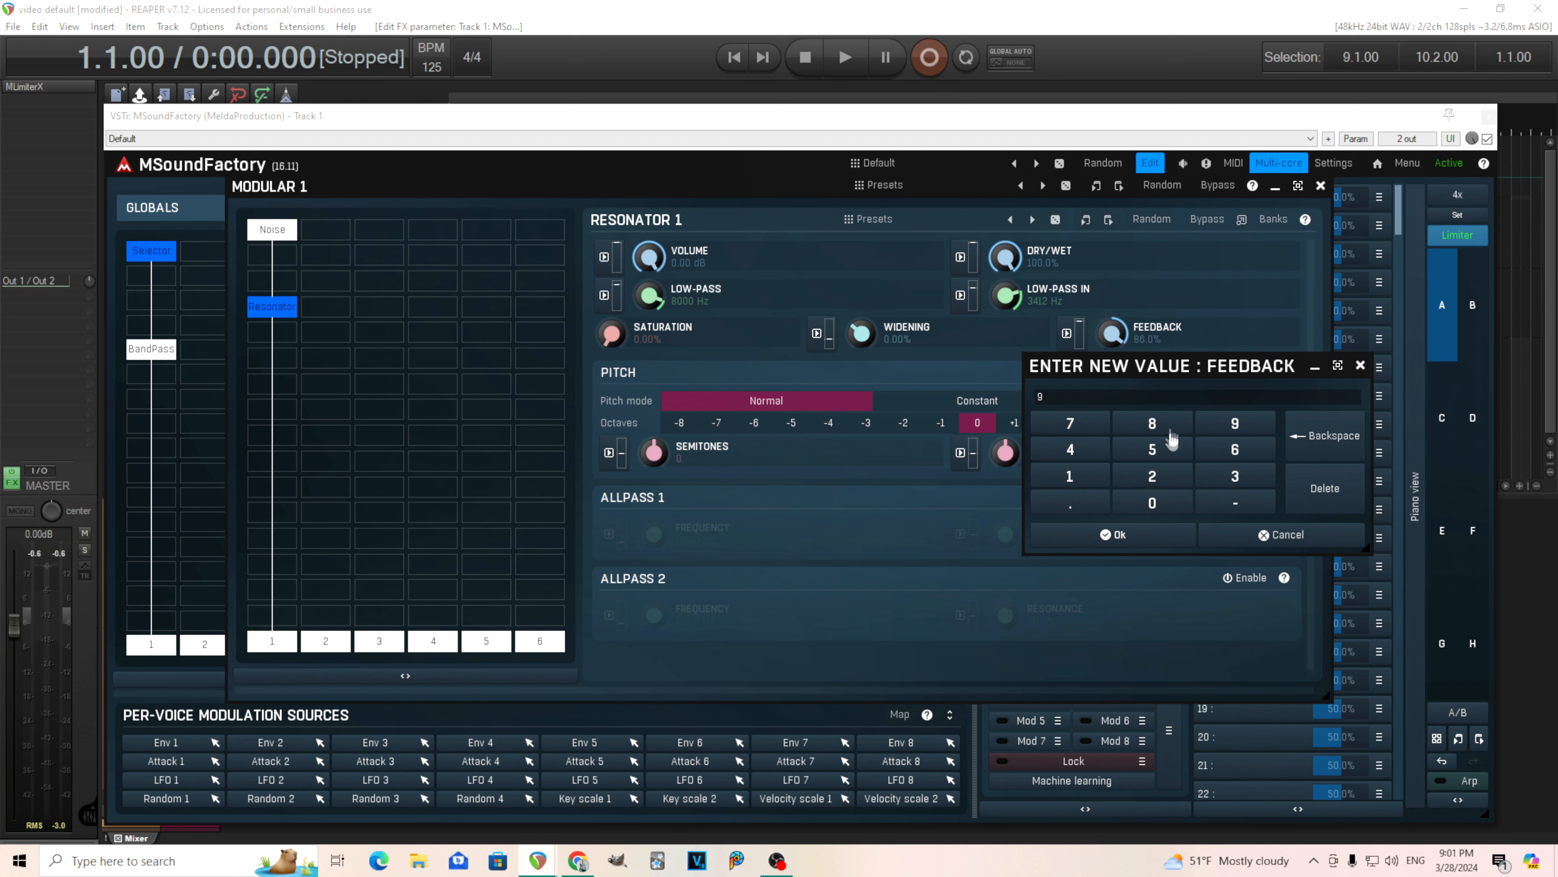
left_click(1113, 534)
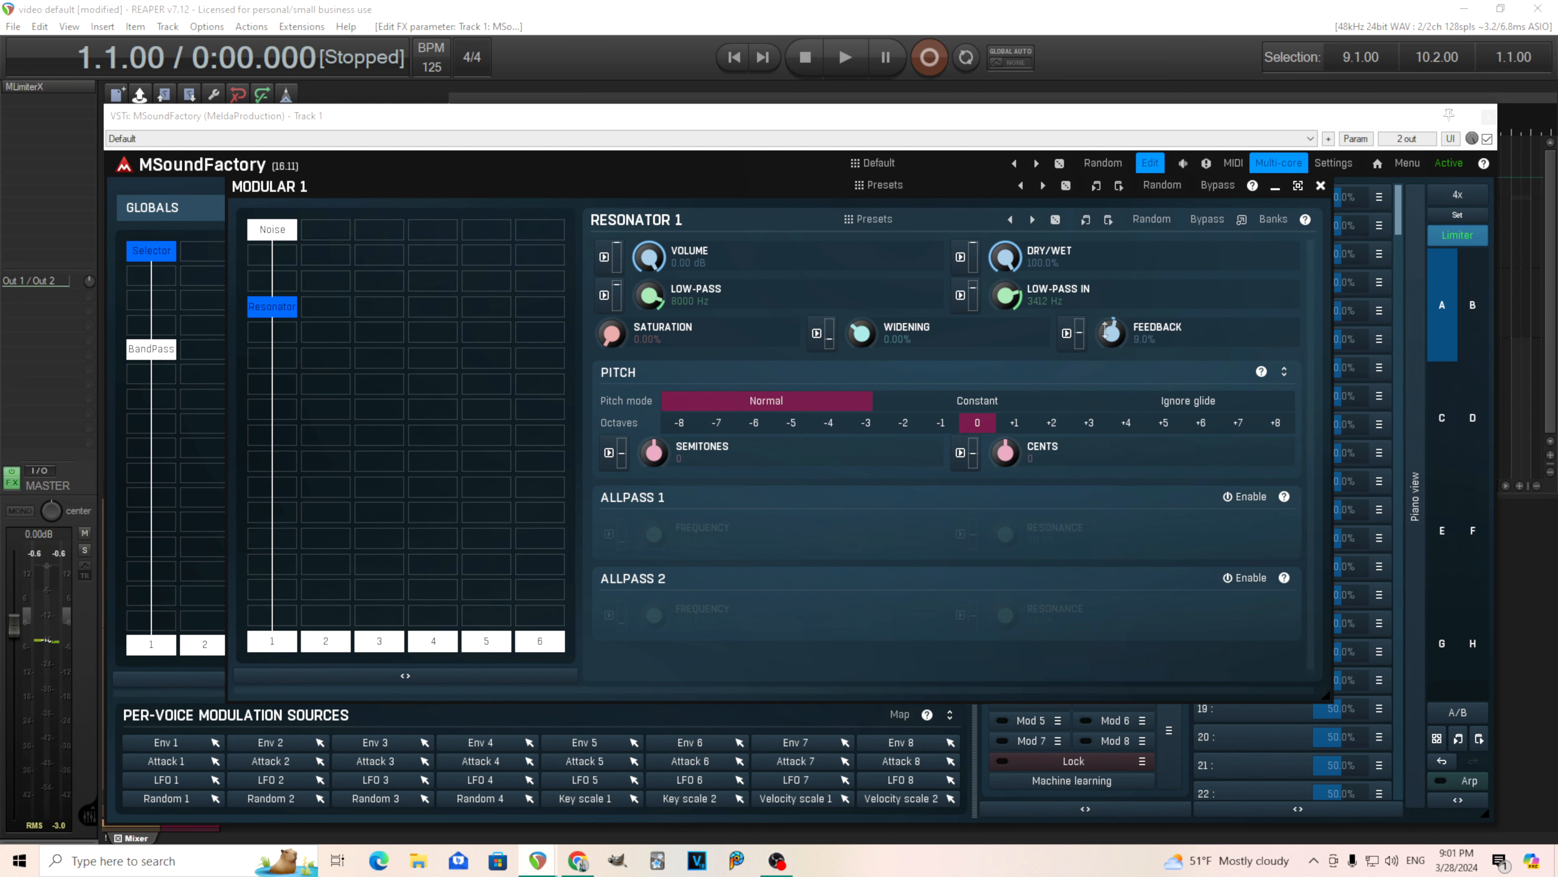
double_click(1112, 332)
left_click(1235, 423)
left_click(1152, 423)
left_click(1148, 534)
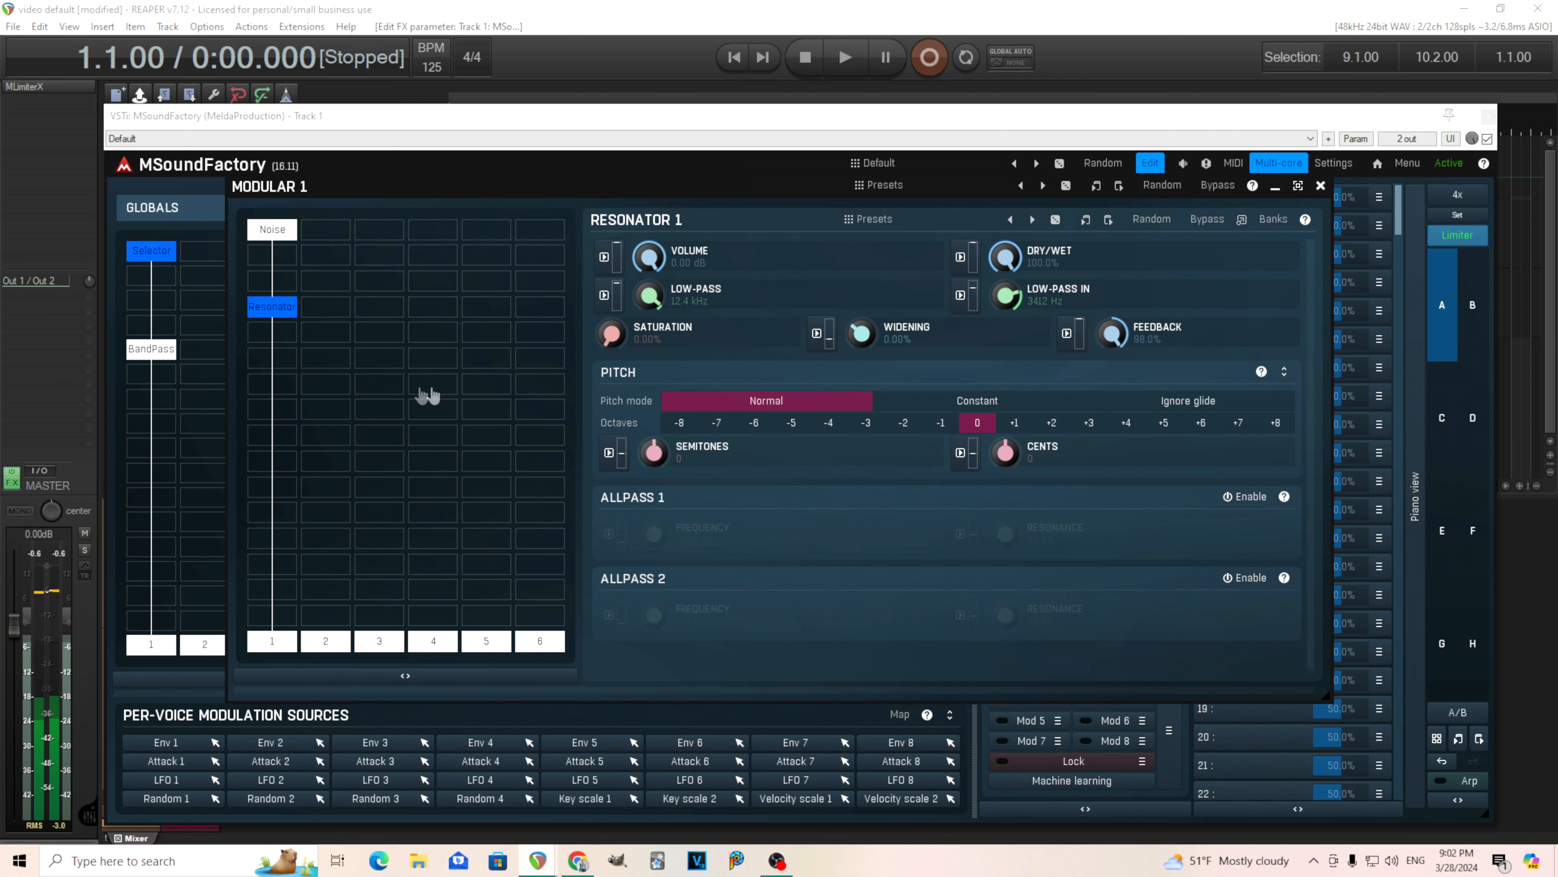
Add a TurboFilter below the Resonator and load the Formants algorithm preset Formant Male "Ow".
left_click(289, 364)
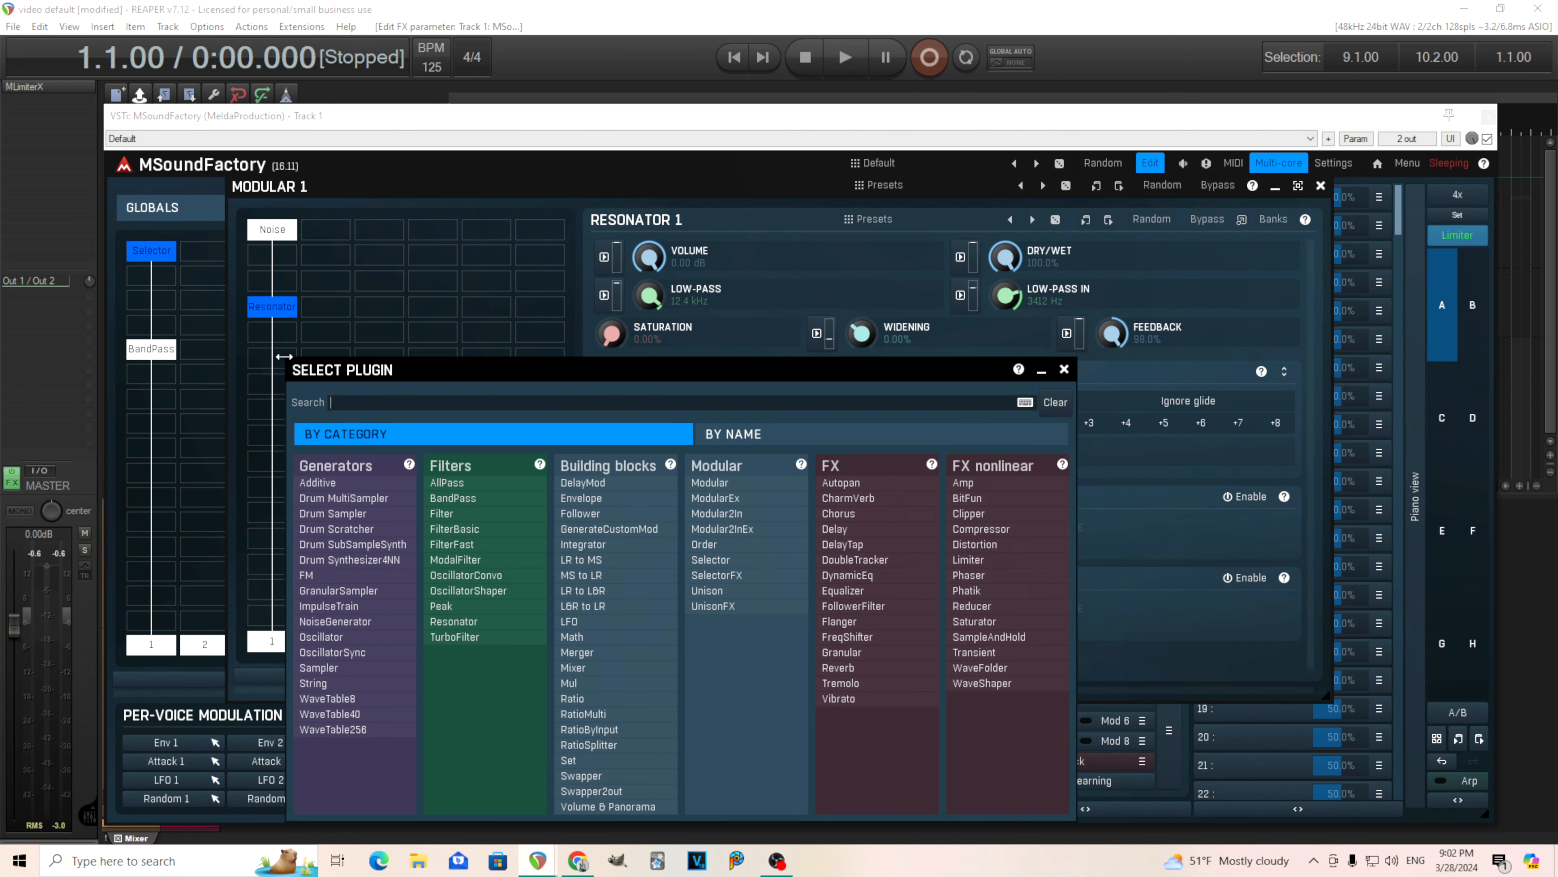
left_click(455, 637)
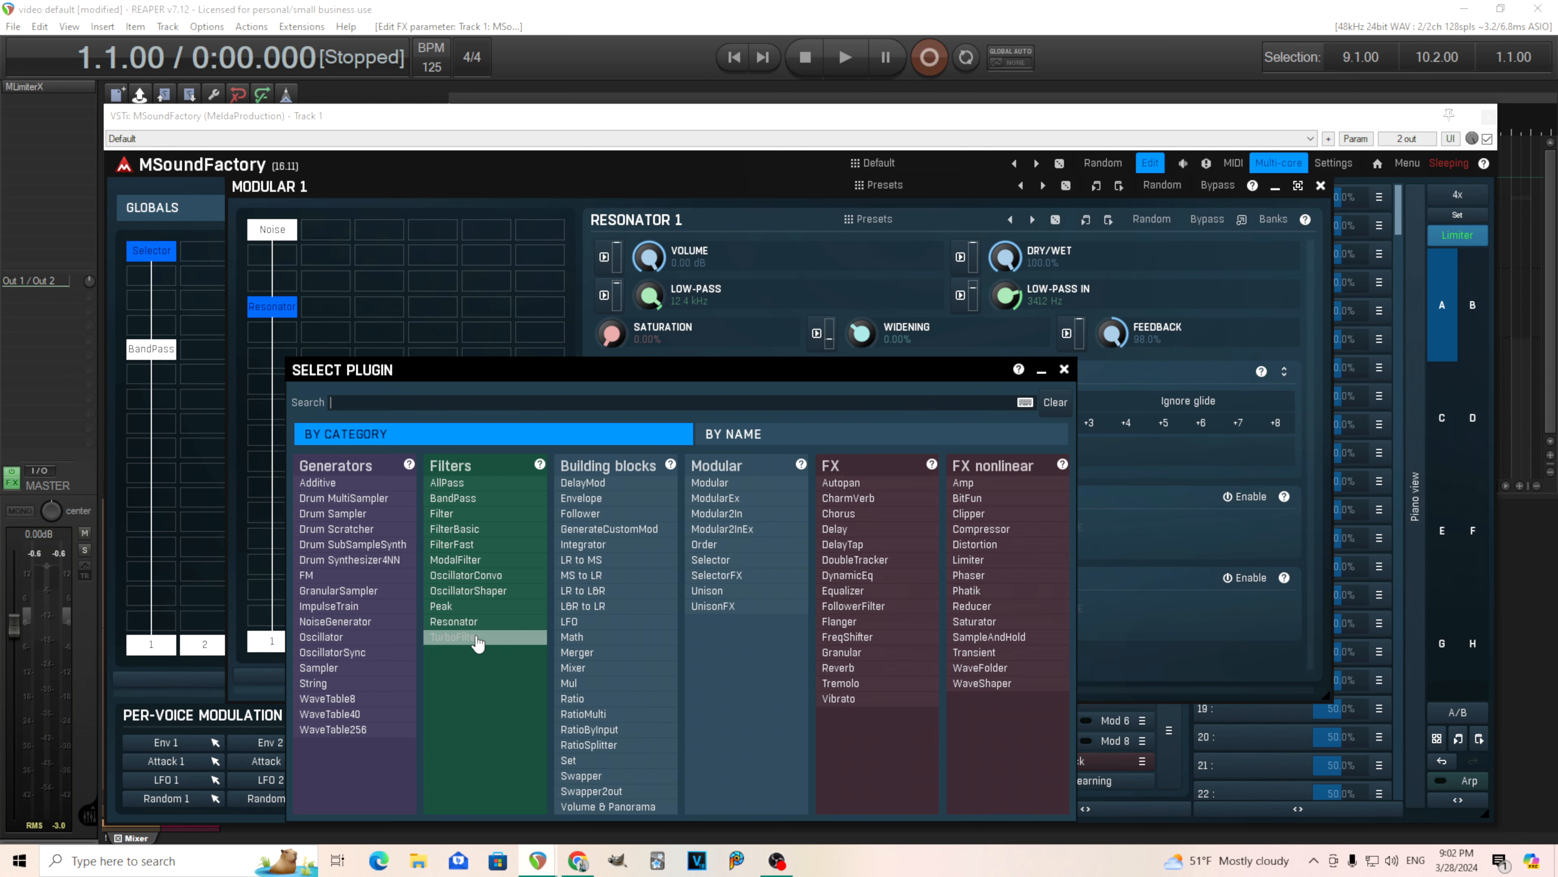
left_click(933, 451)
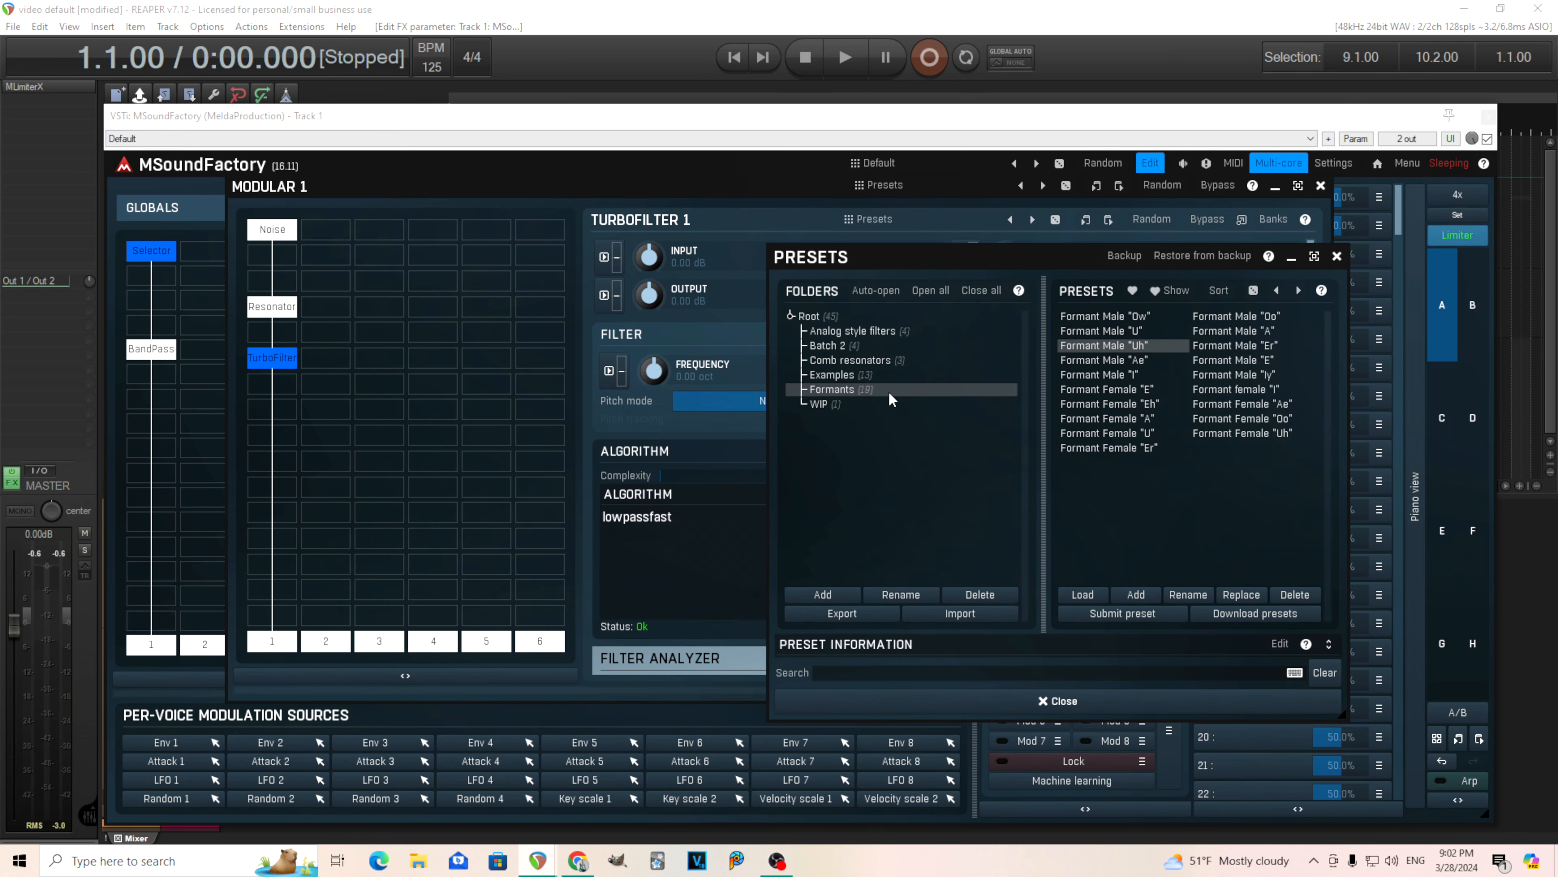
left_click(1099, 317)
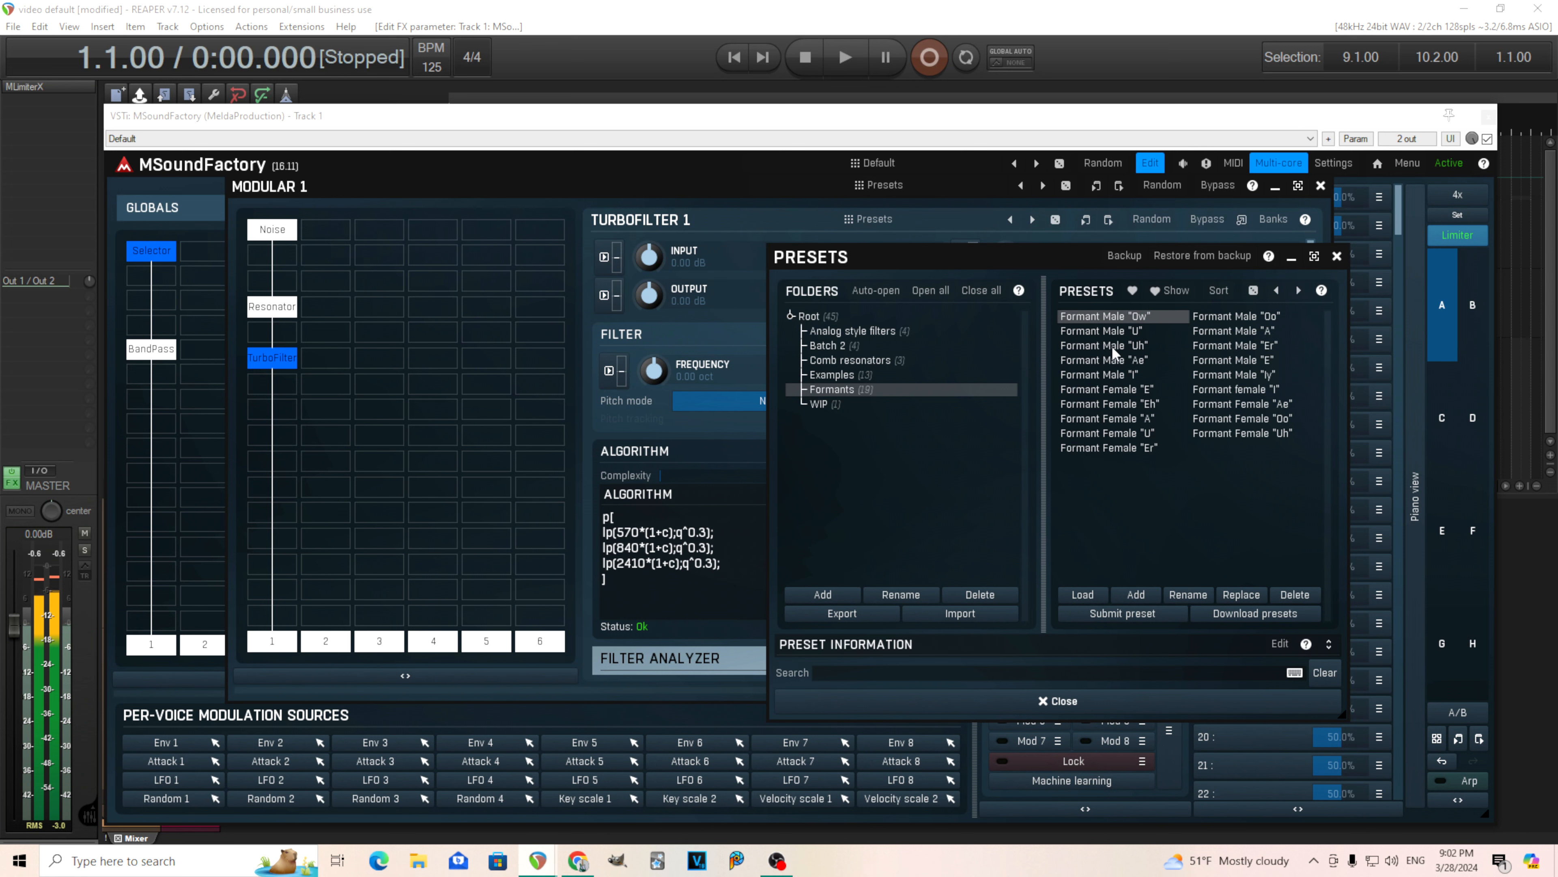
left_click(1112, 346)
left_click(1114, 317)
left_click(1064, 701)
Set the TurboFilter's character to about 8% and lower its input to about -5.4 dB, closing the separate Modular window.
left_click_drag(1006, 368, 1005, 355)
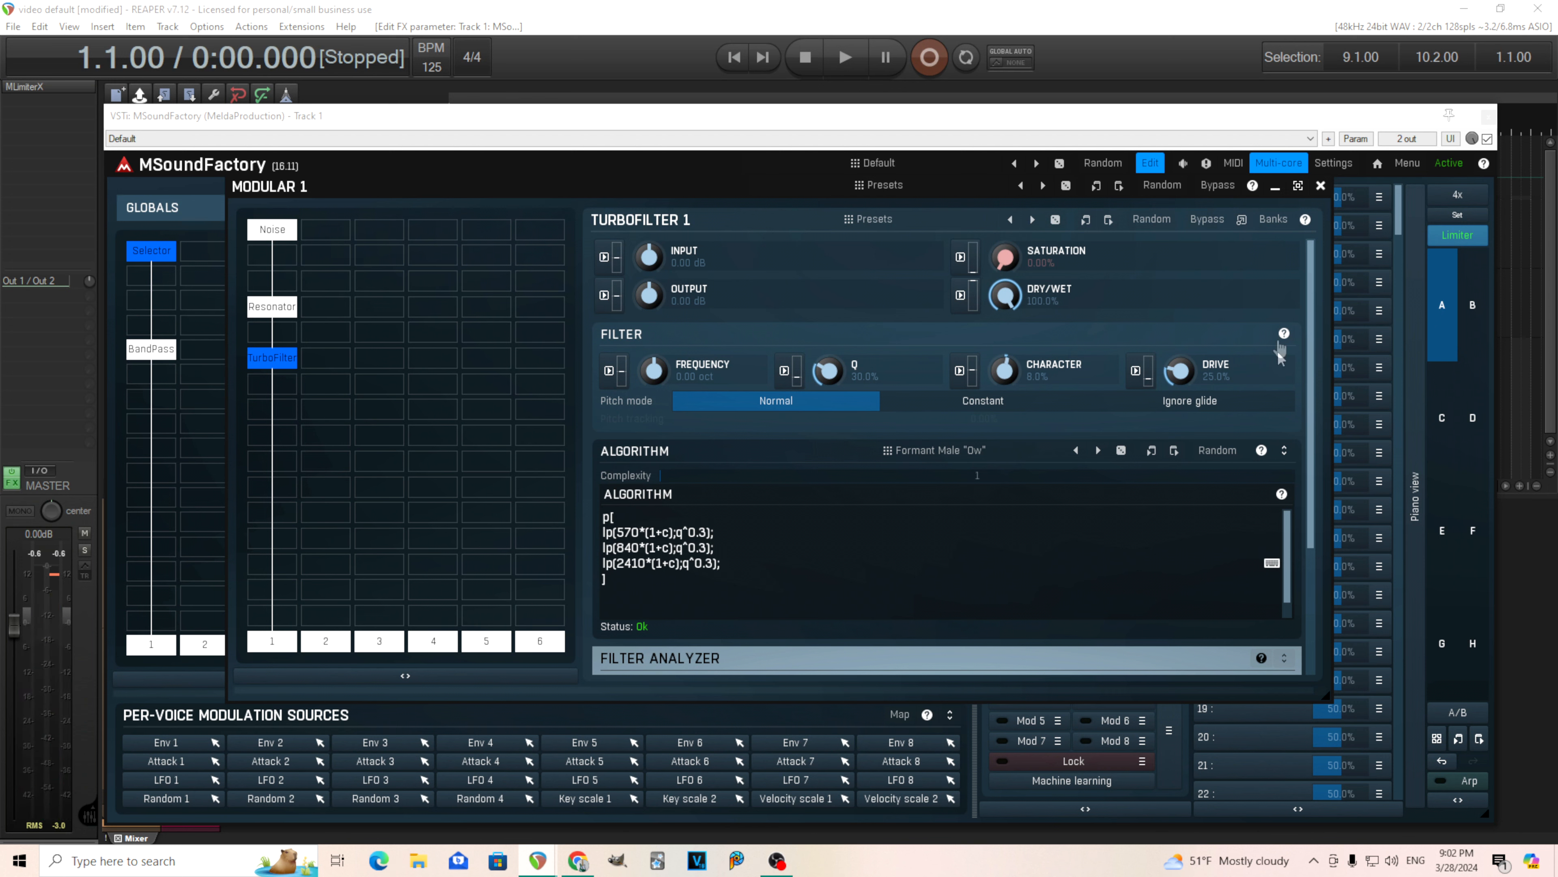
left_click(1320, 187)
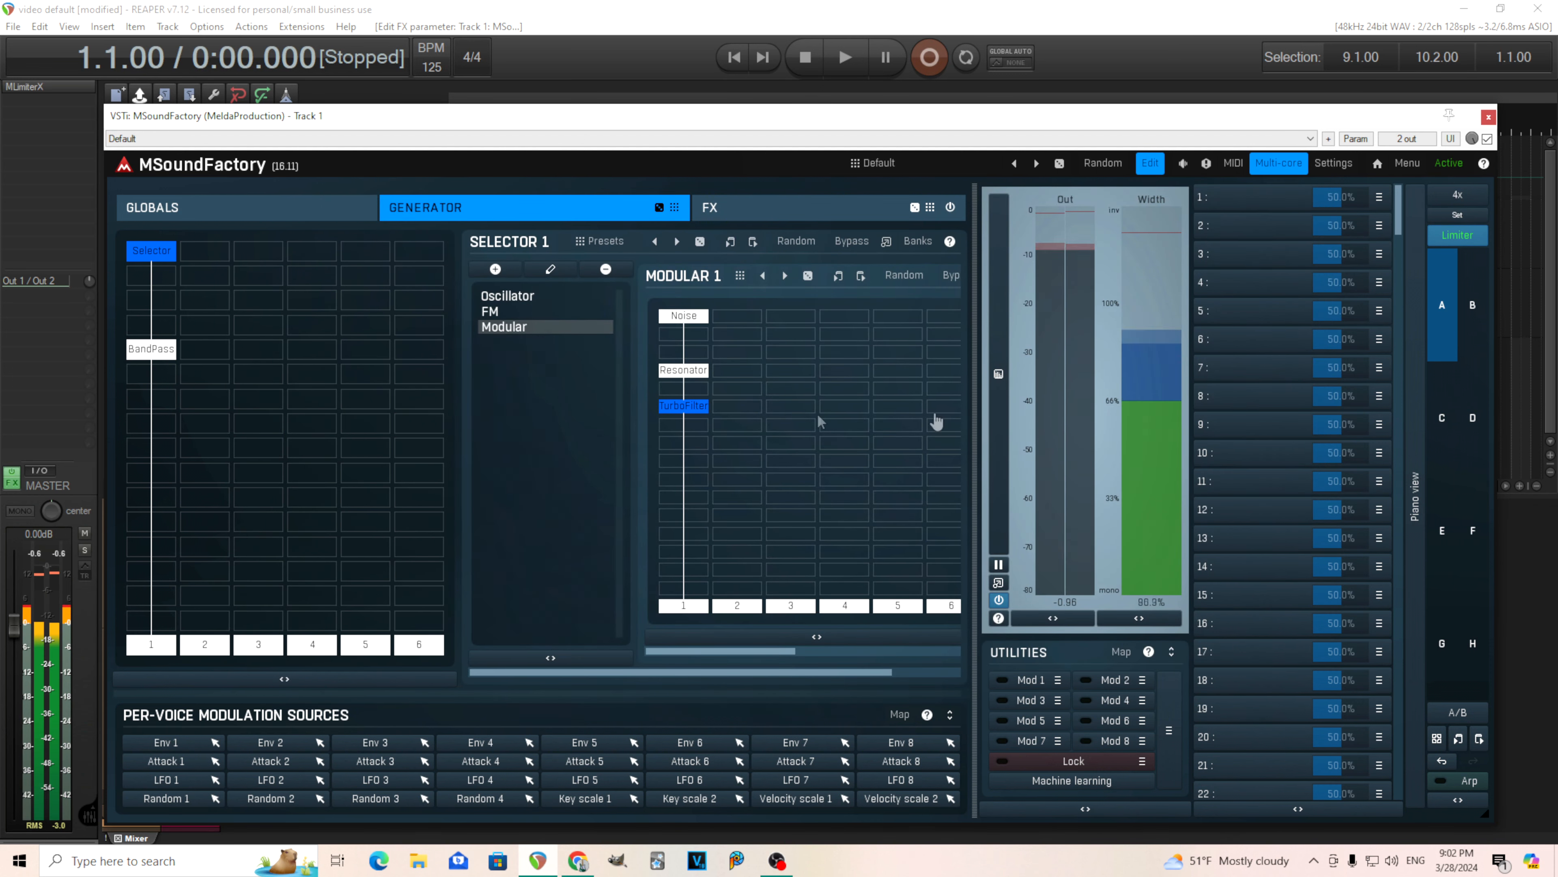
left_click_drag(772, 652, 906, 654)
left_click_drag(723, 332, 726, 345)
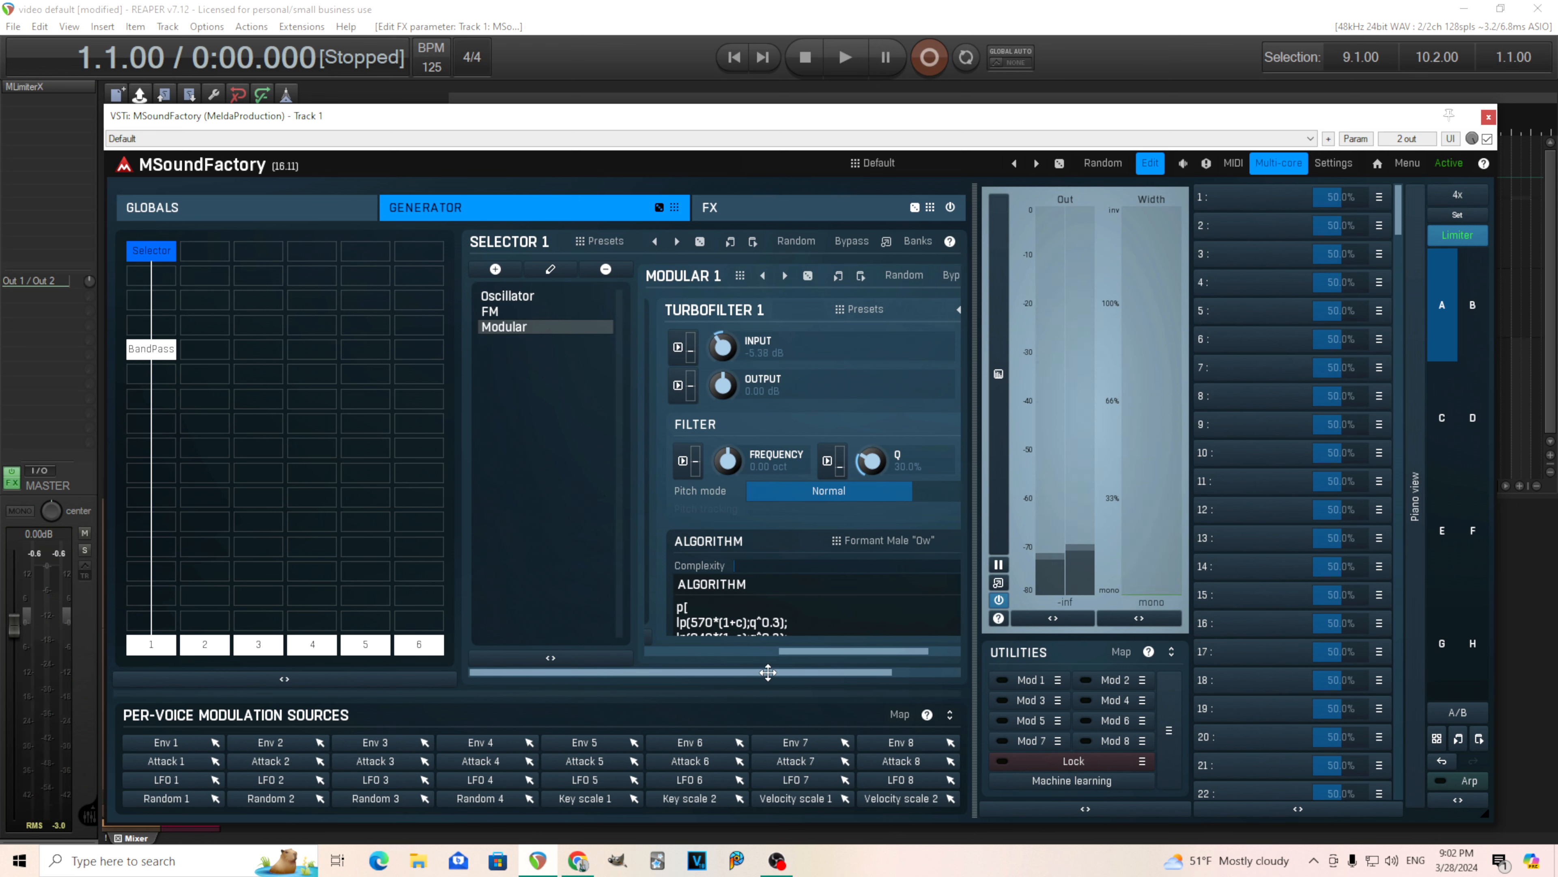
Add a Vibrato below the TurboFilter in column 1 of the Modular grid.
left_click_drag(804, 650, 670, 650)
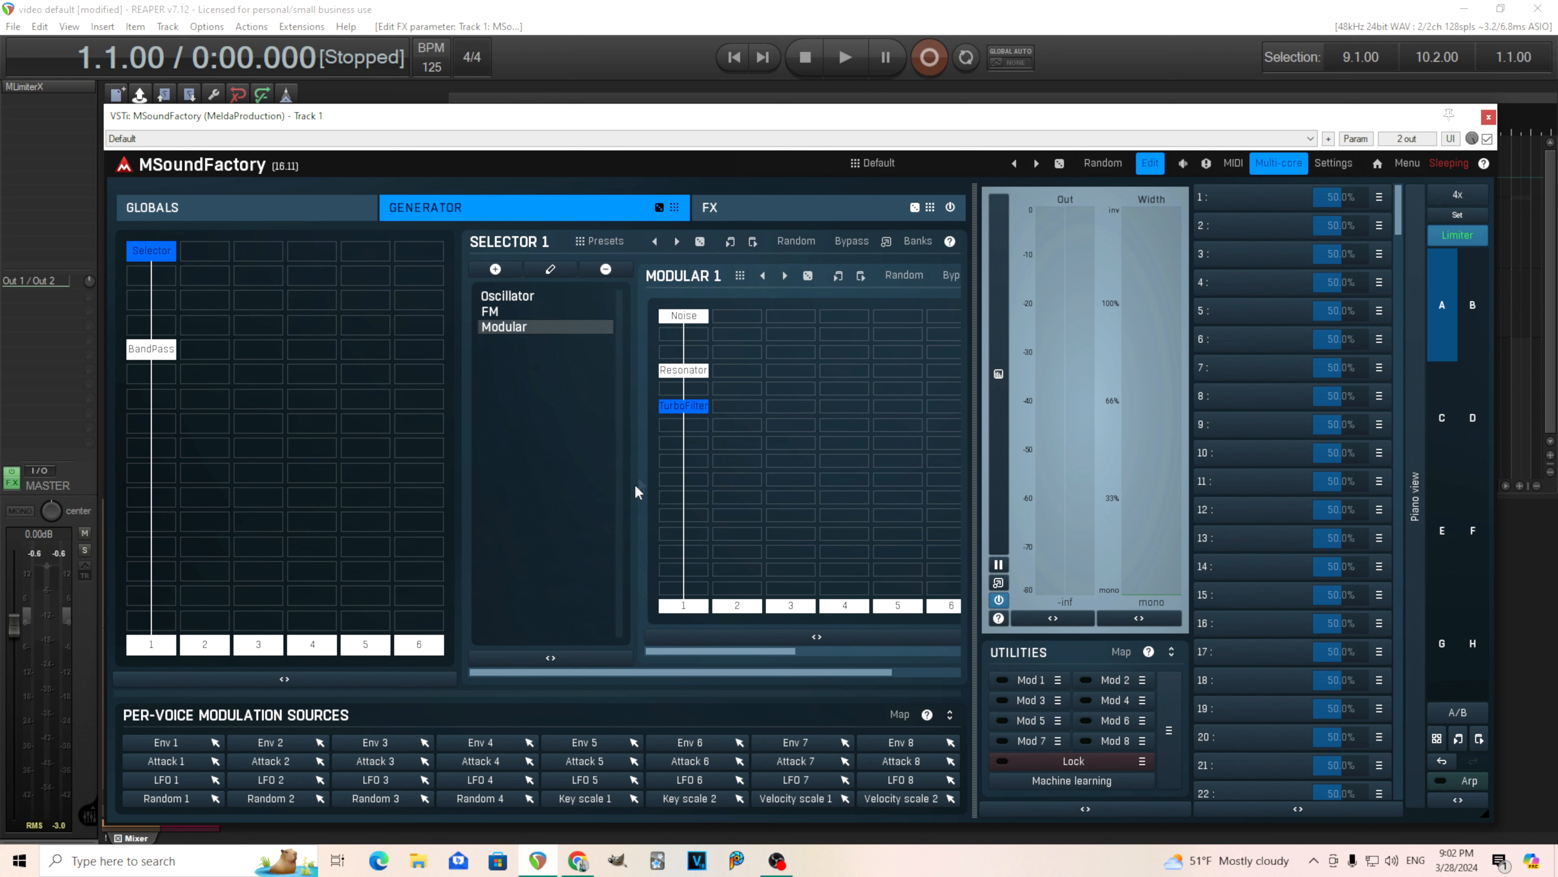
double_click(668, 447)
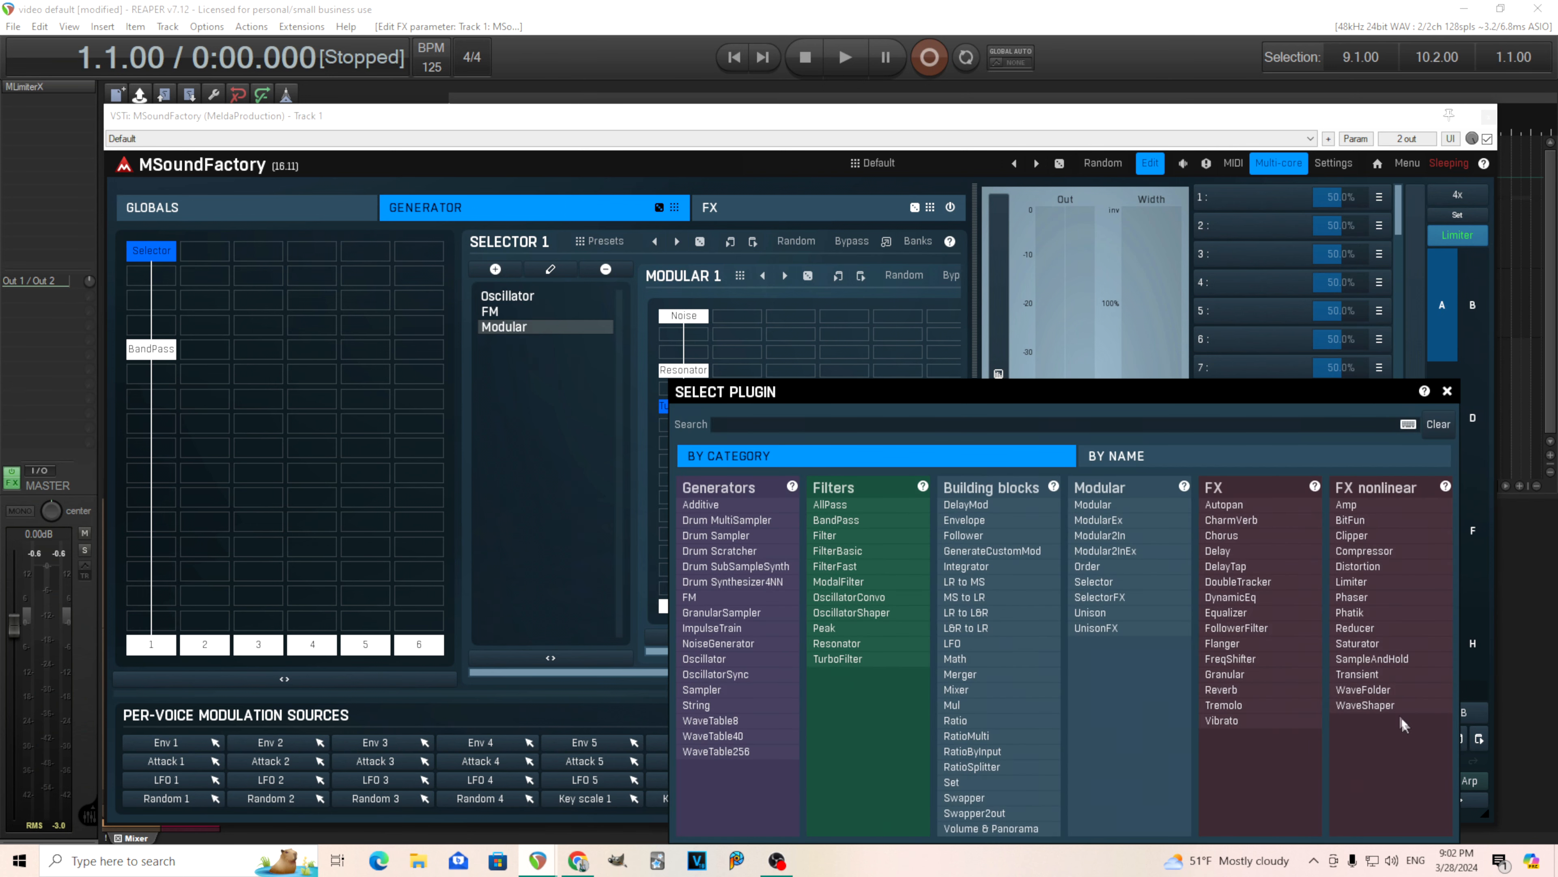
left_click(1264, 723)
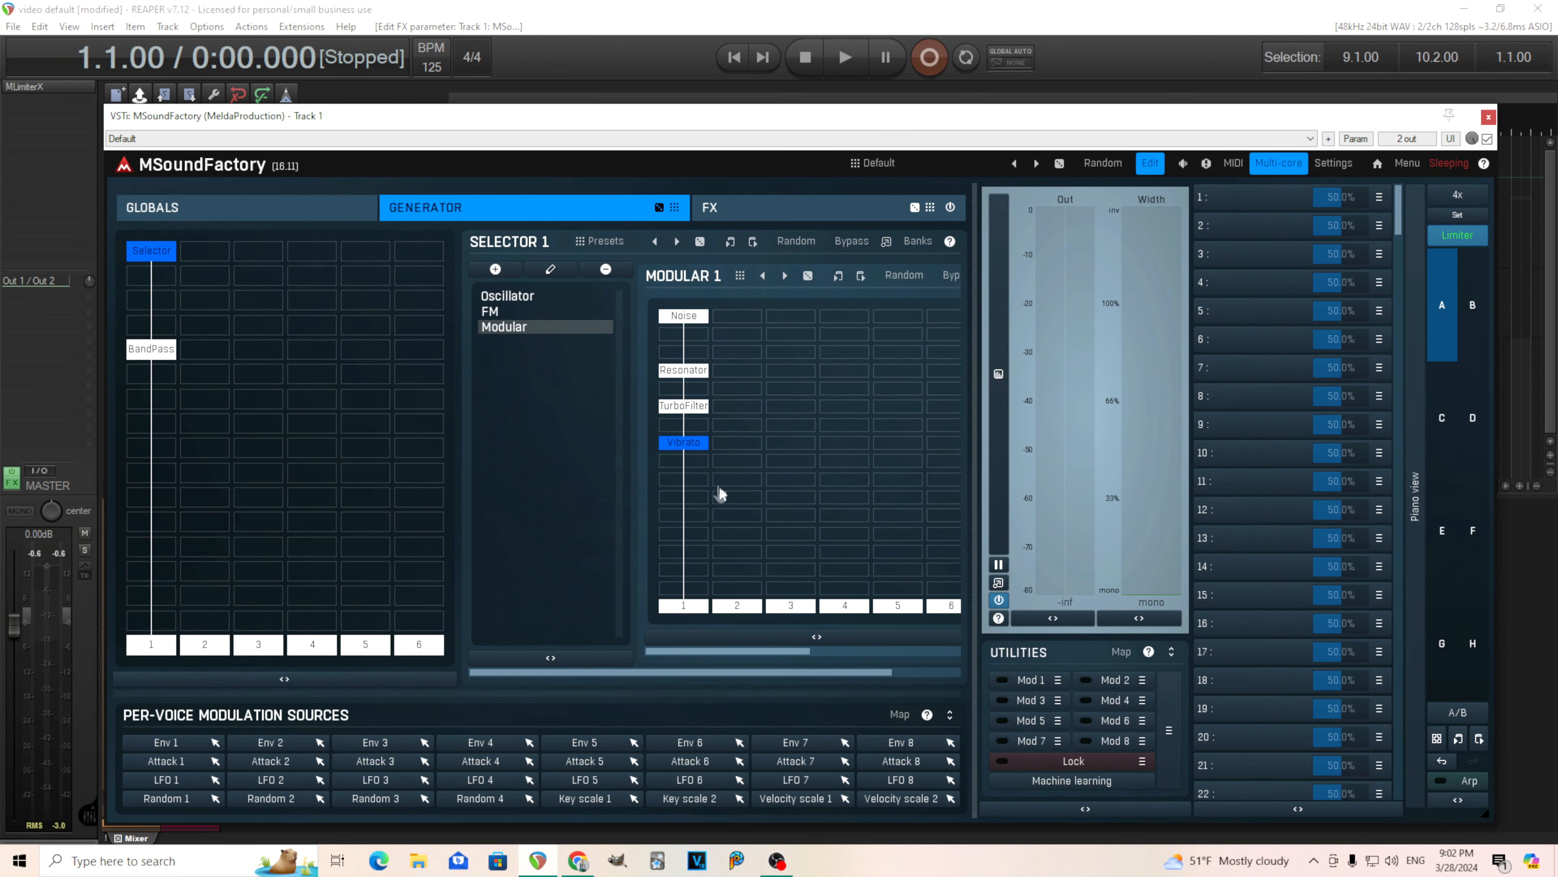
Open the Selector in its own window and set the Vibrato's depth to 0 ms and its rate to about 4.8 Hz.
left_click_drag(784, 653, 1070, 676)
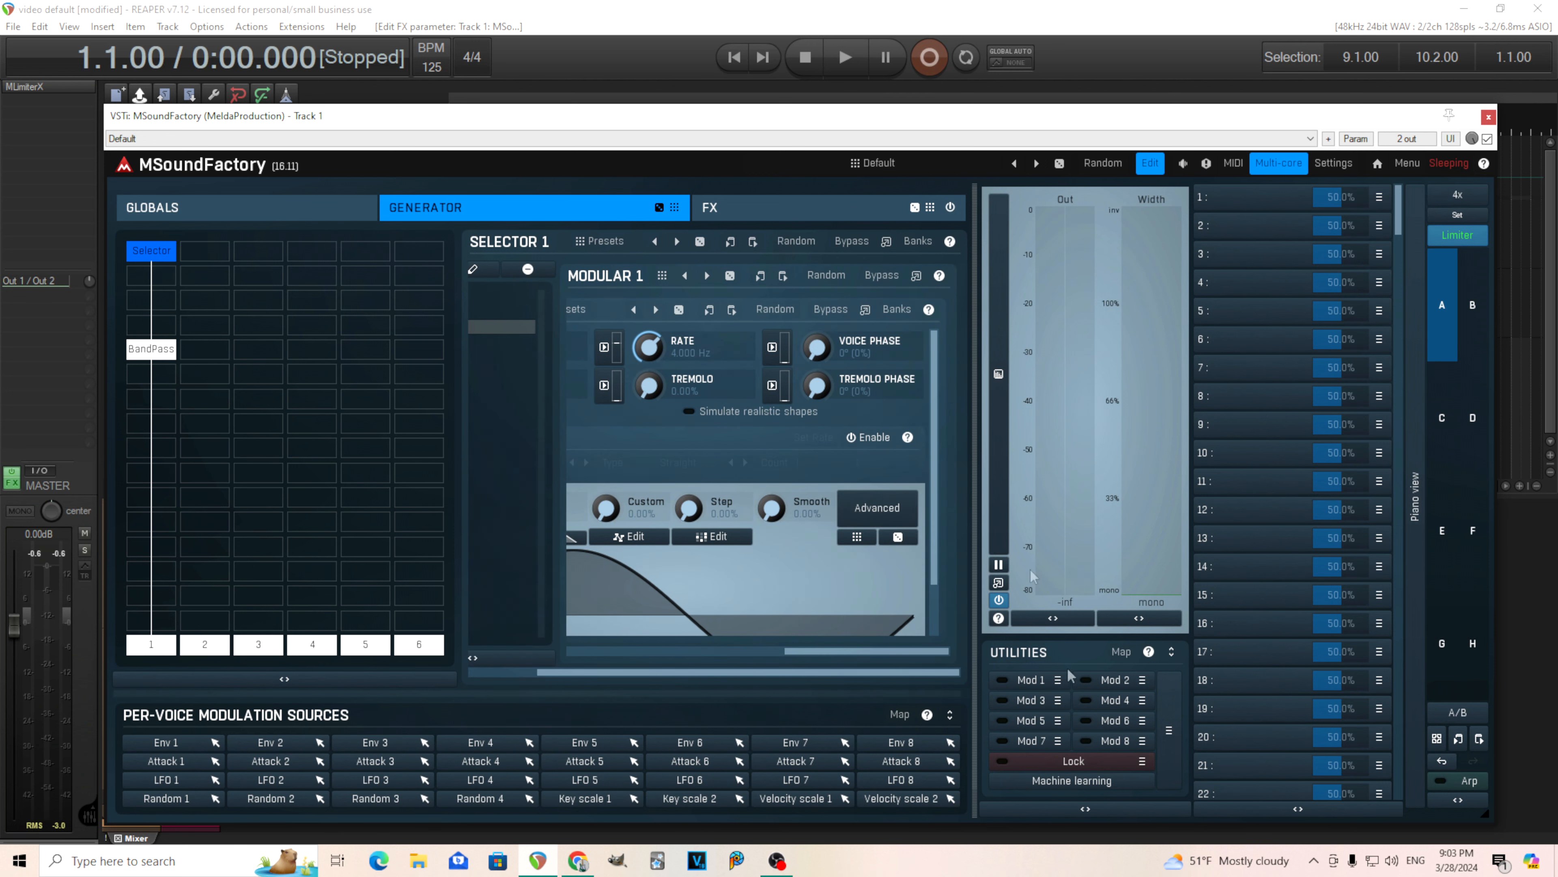
left_click(886, 241)
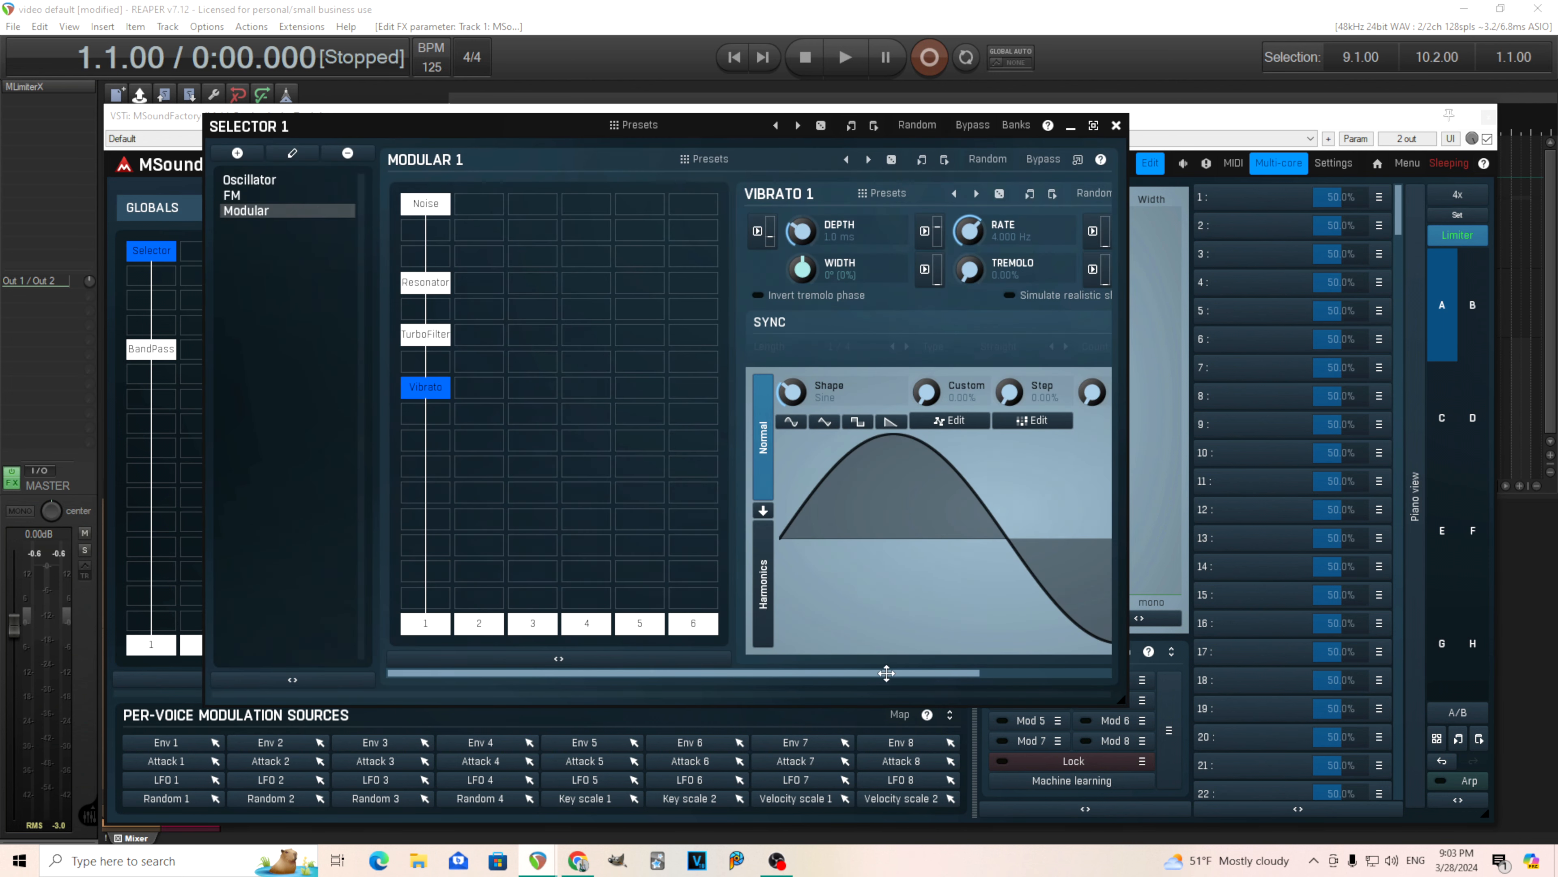
left_click_drag(888, 673, 1113, 683)
left_click_drag(648, 235, 647, 247)
left_click_drag(814, 230, 814, 221)
left_click_drag(646, 233, 645, 271)
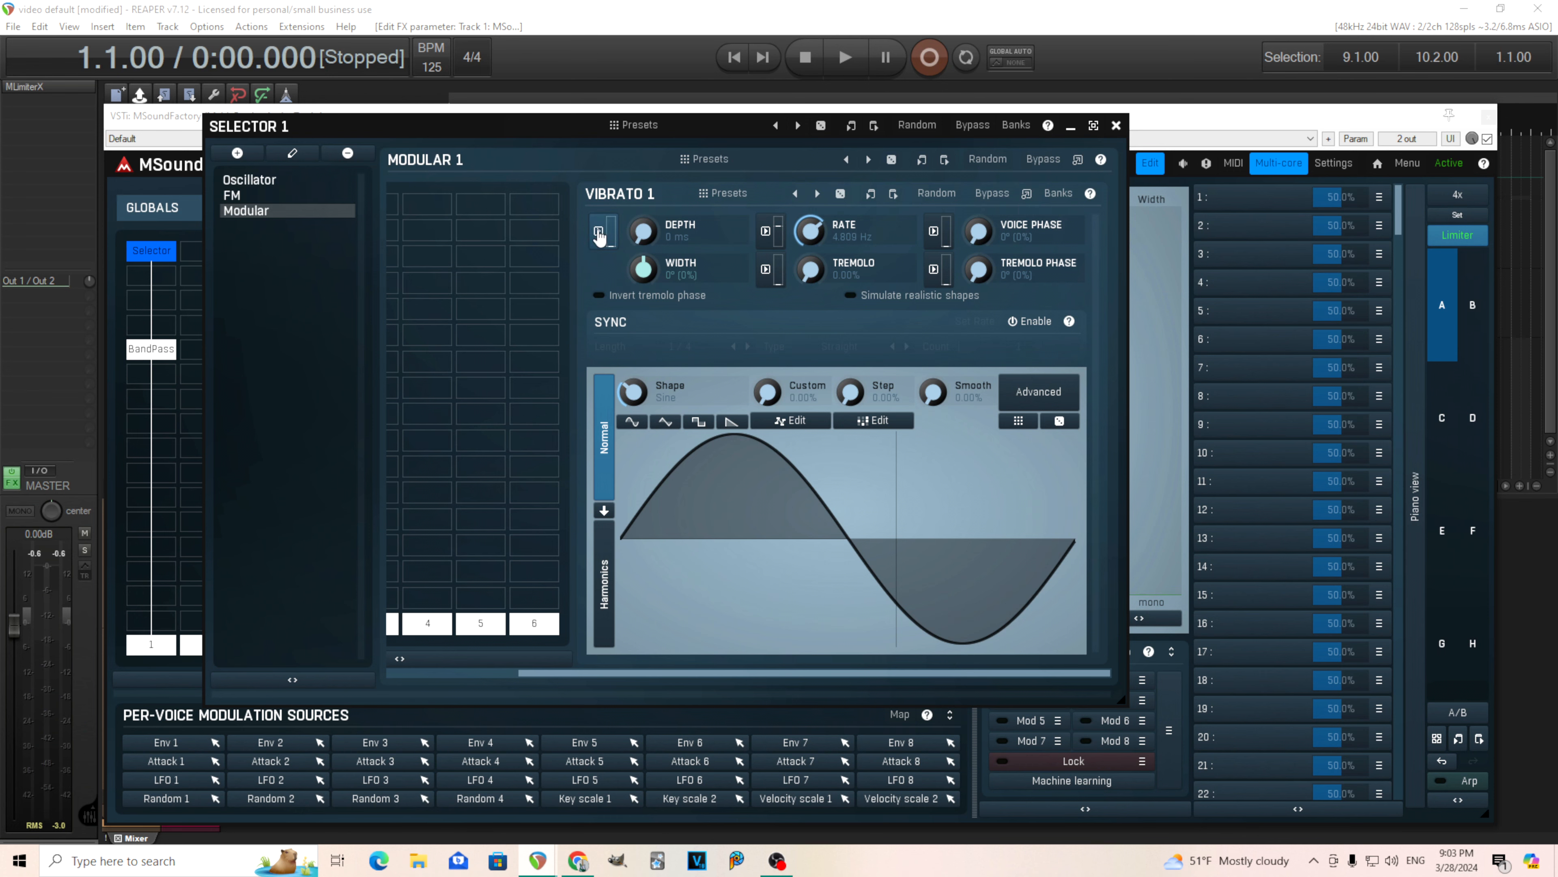
Assign Attack 1 as the modulation source for the Vibrato's depth.
left_click(599, 233)
left_click(871, 423)
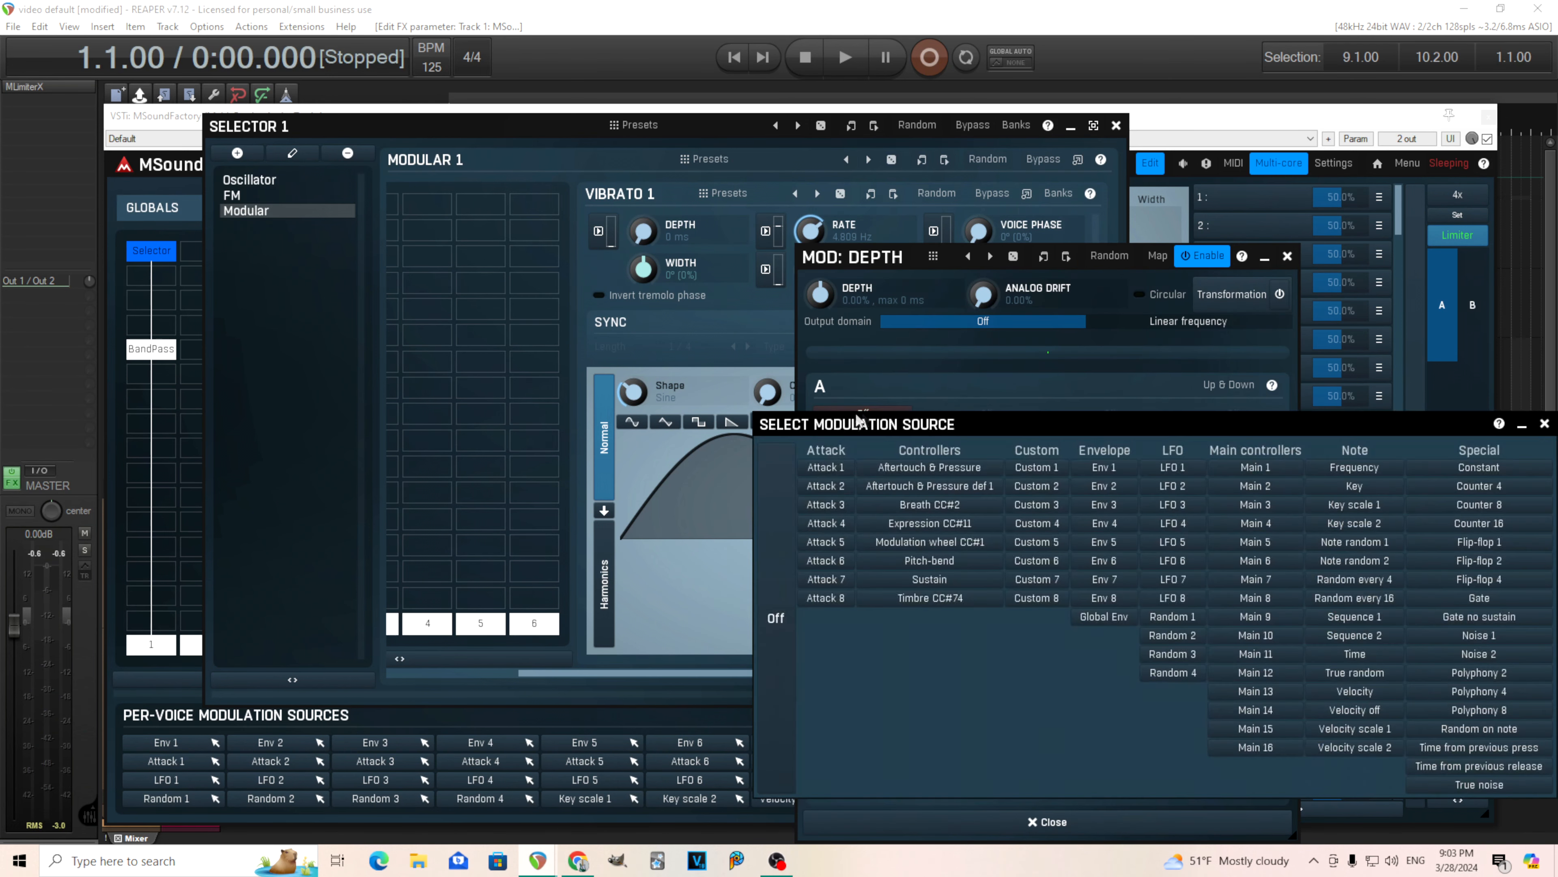
left_click(825, 475)
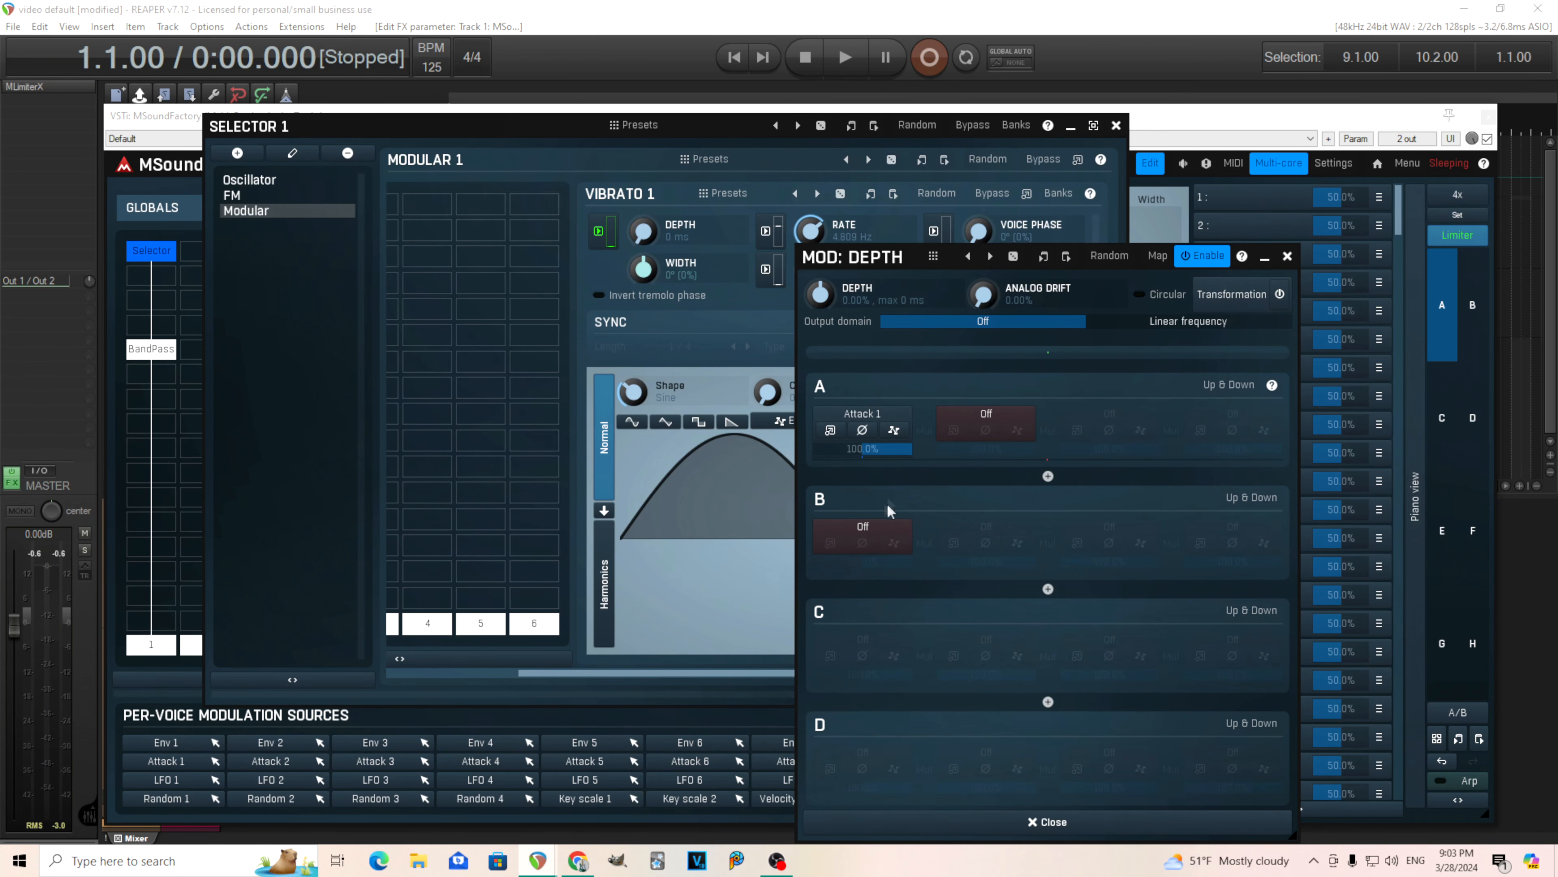
Shape the Attack 1 envelope as a straight rise from 0% to 100% and set the Vibrato depth modulation to about 25.6%.
left_click(830, 430)
left_click_drag(373, 415, 371, 727)
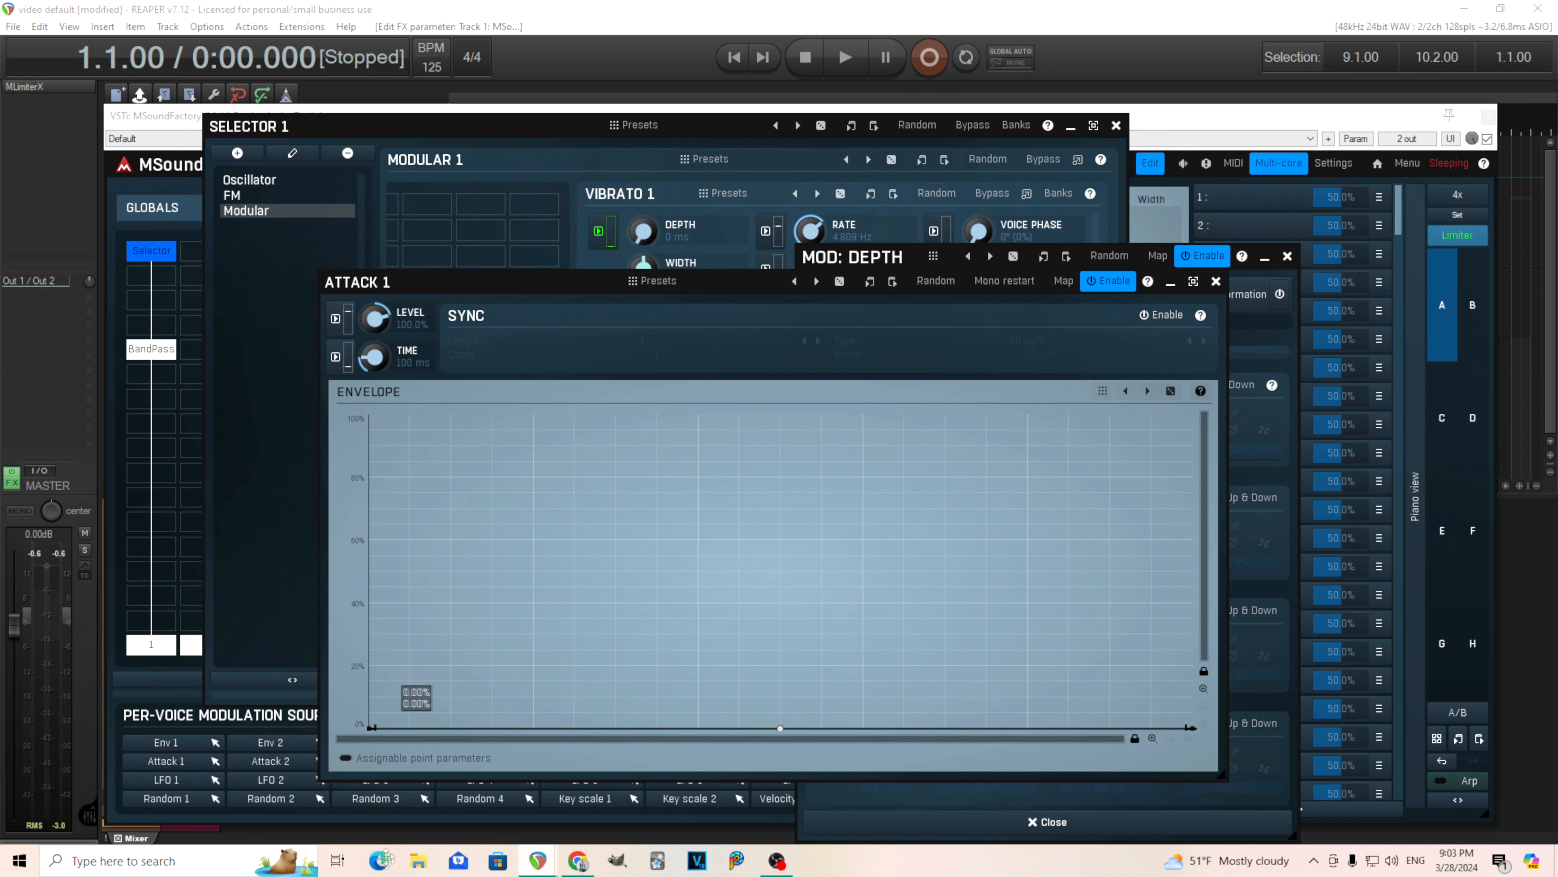
left_click_drag(1189, 727, 1221, 352)
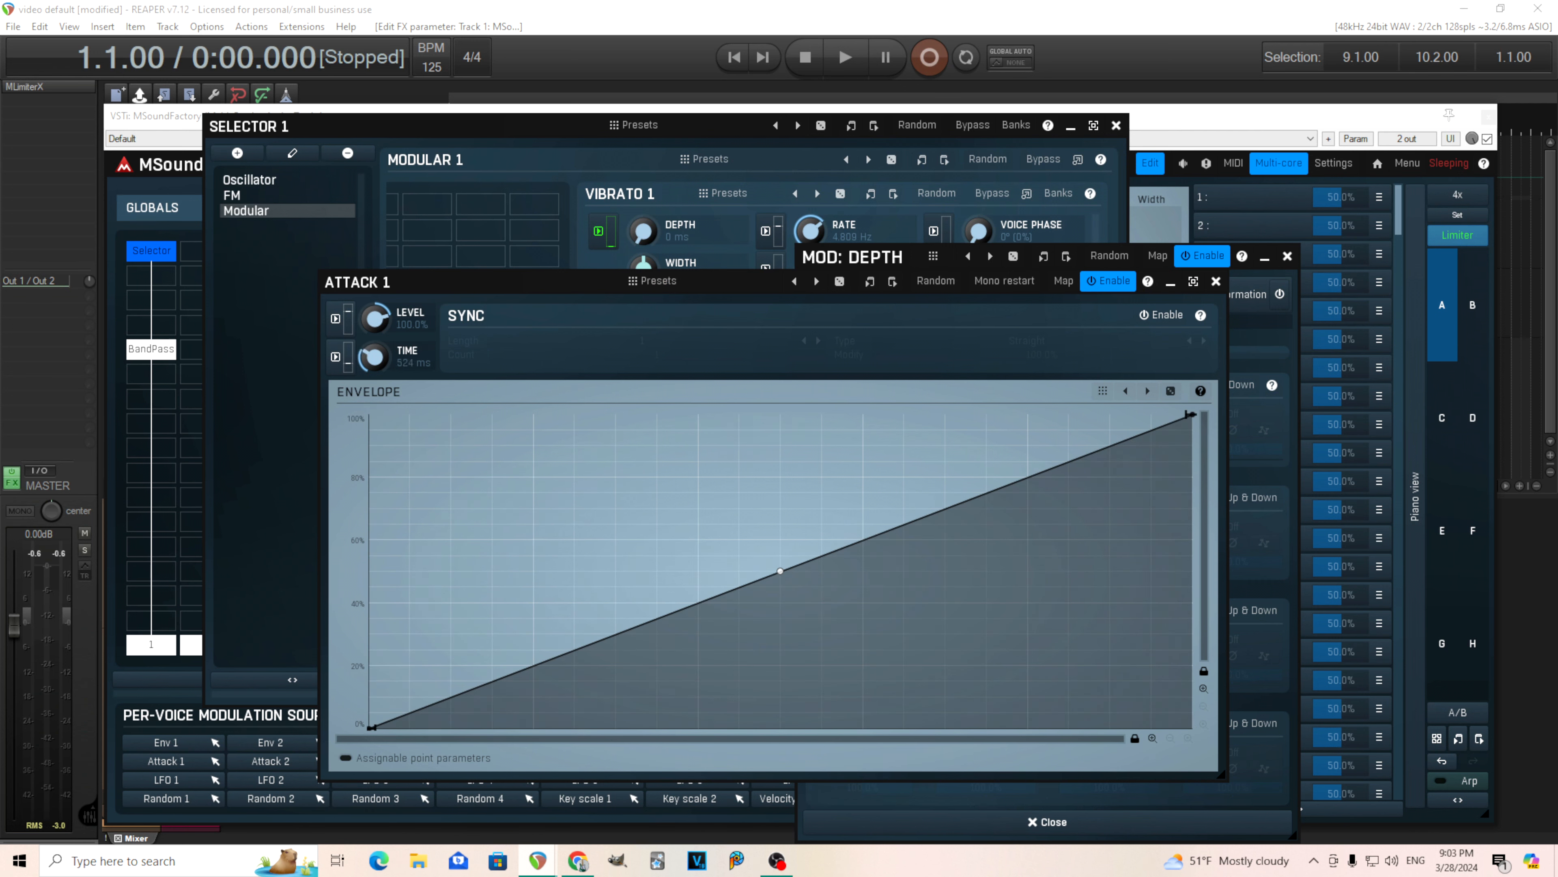
left_click(1216, 281)
left_click_drag(820, 295, 820, 275)
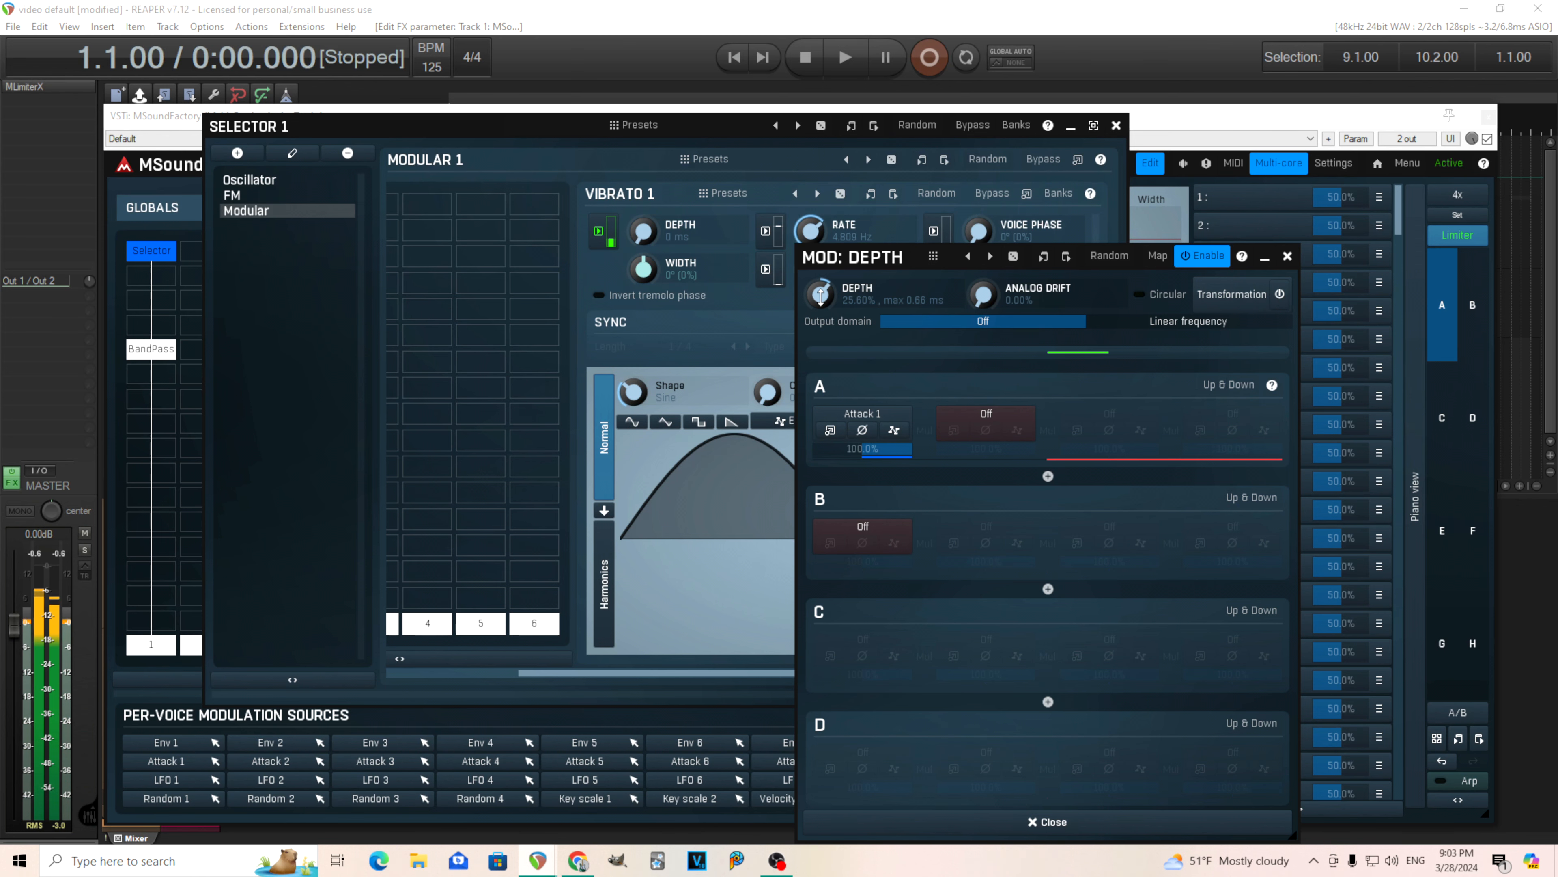
left_click(1288, 258)
Modulate the Vibrato's rate with Random 1 at a modulation depth of about 2.4%.
left_click(767, 232)
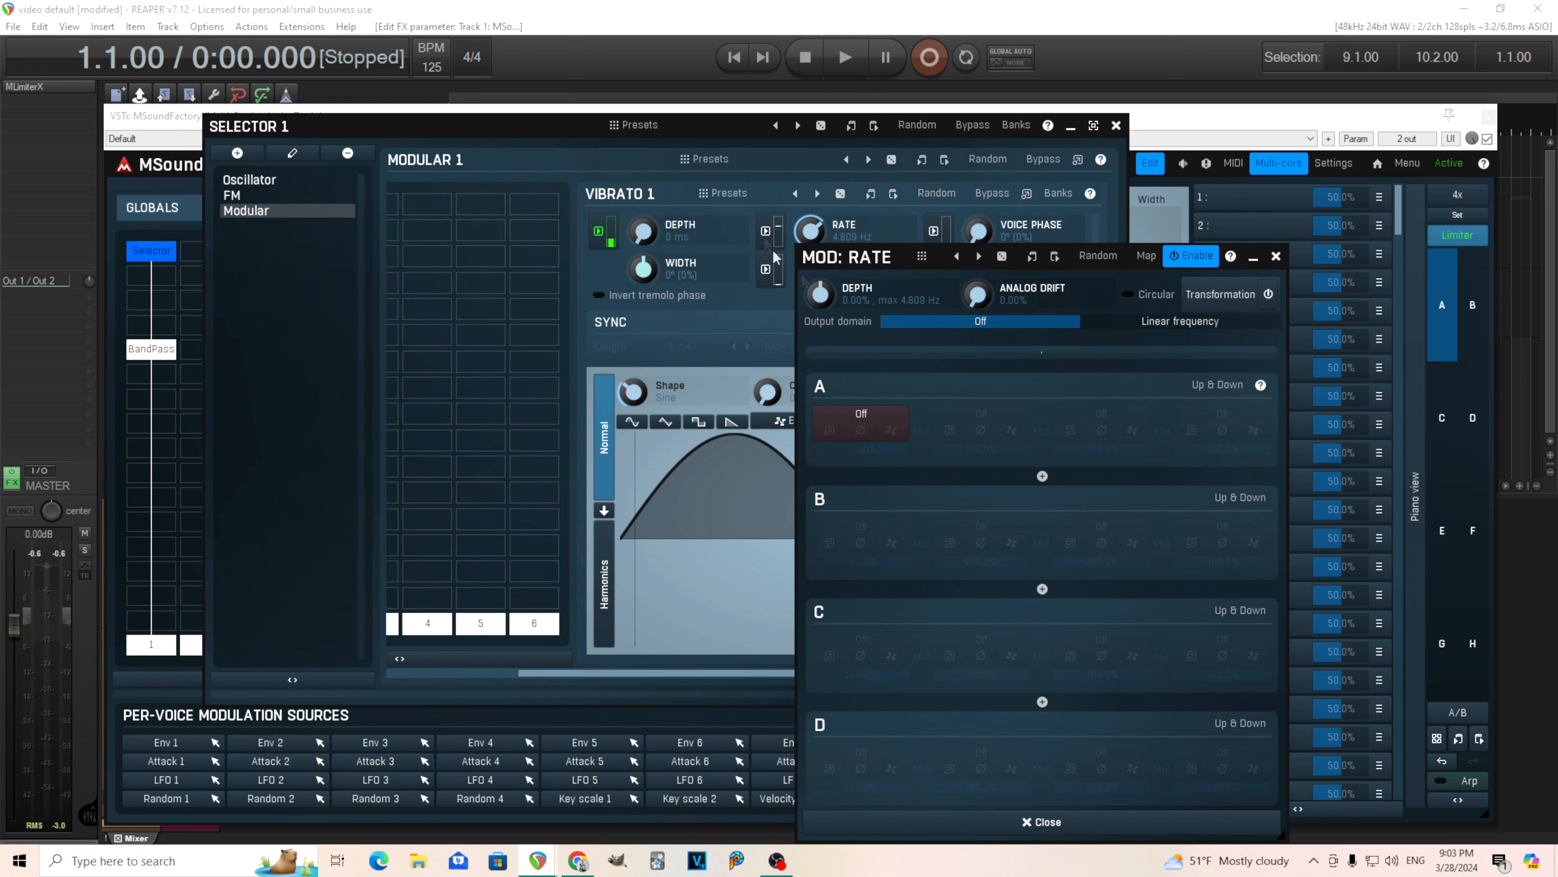
left_click(871, 413)
left_click(1184, 622)
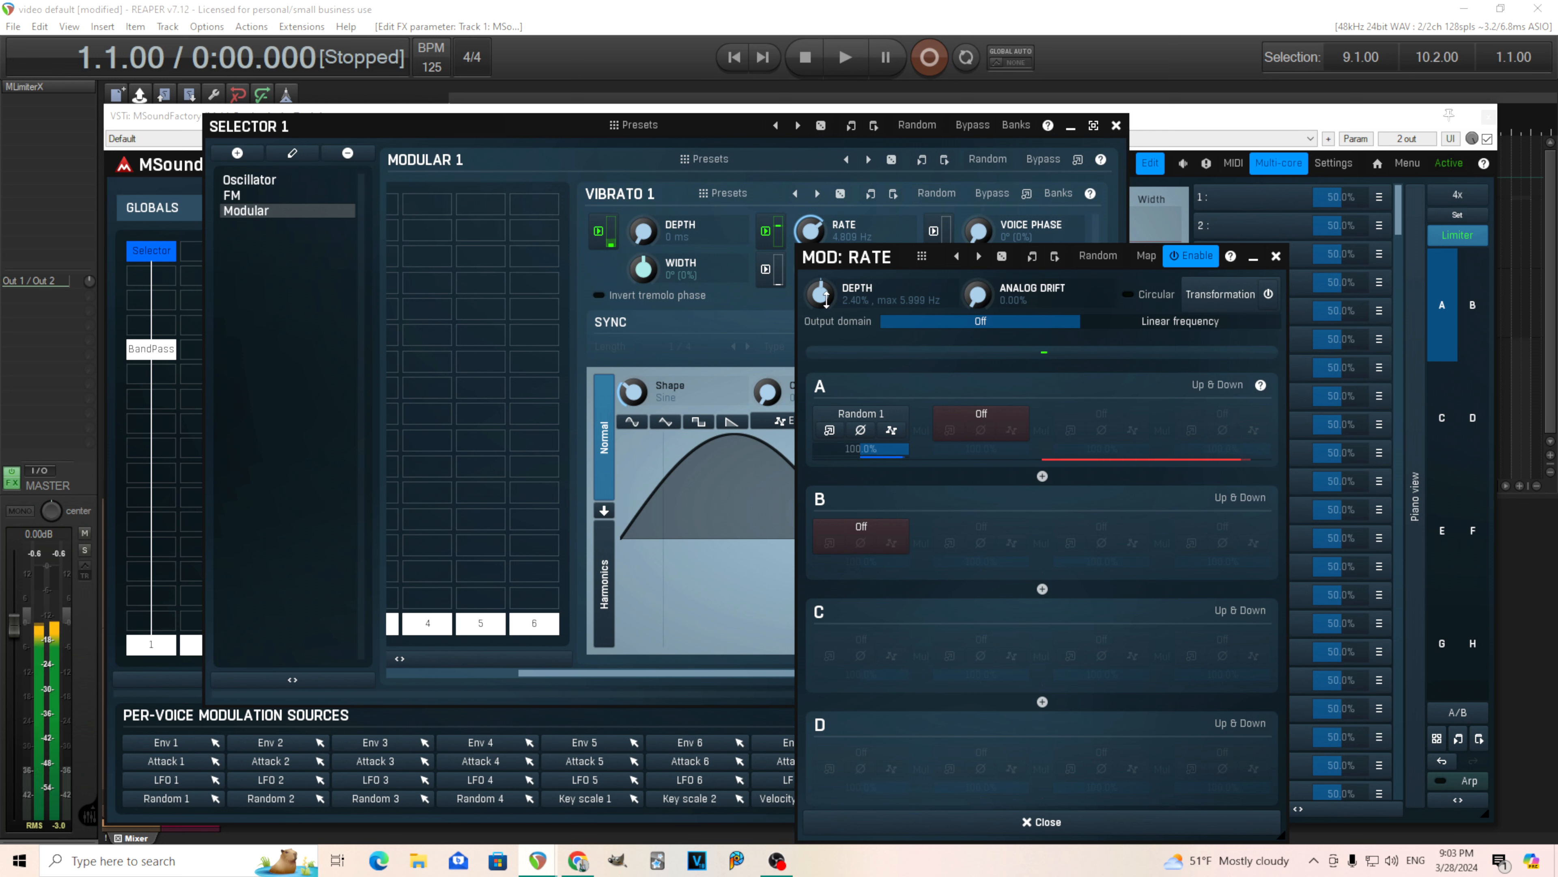
left_click(1277, 258)
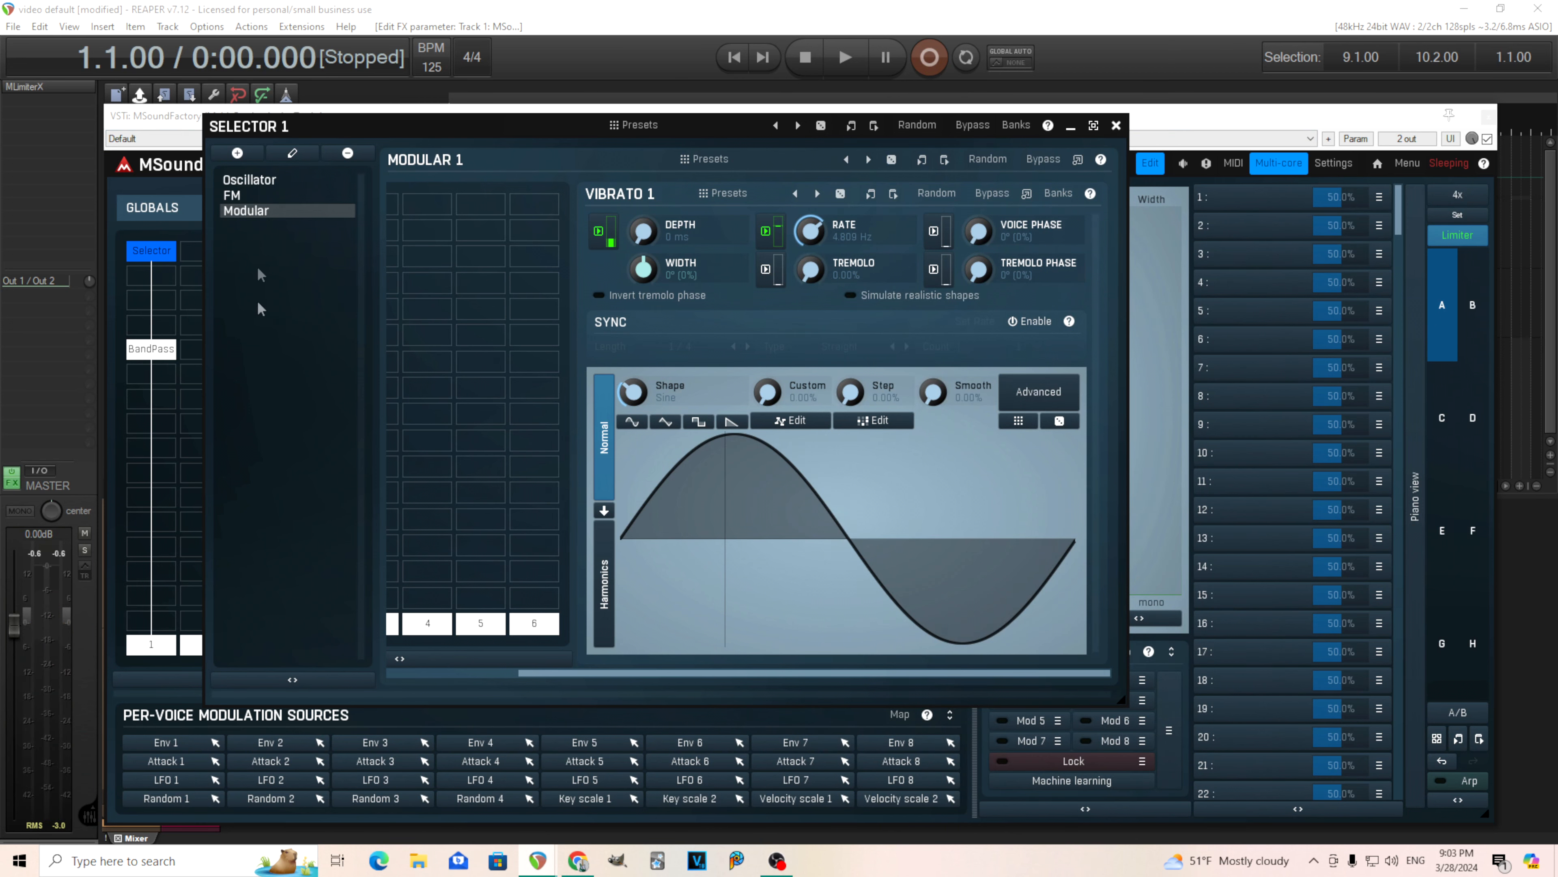
Compare the Oscillator, FM and Modular generators in the Selector, then close its window.
left_click(256, 184)
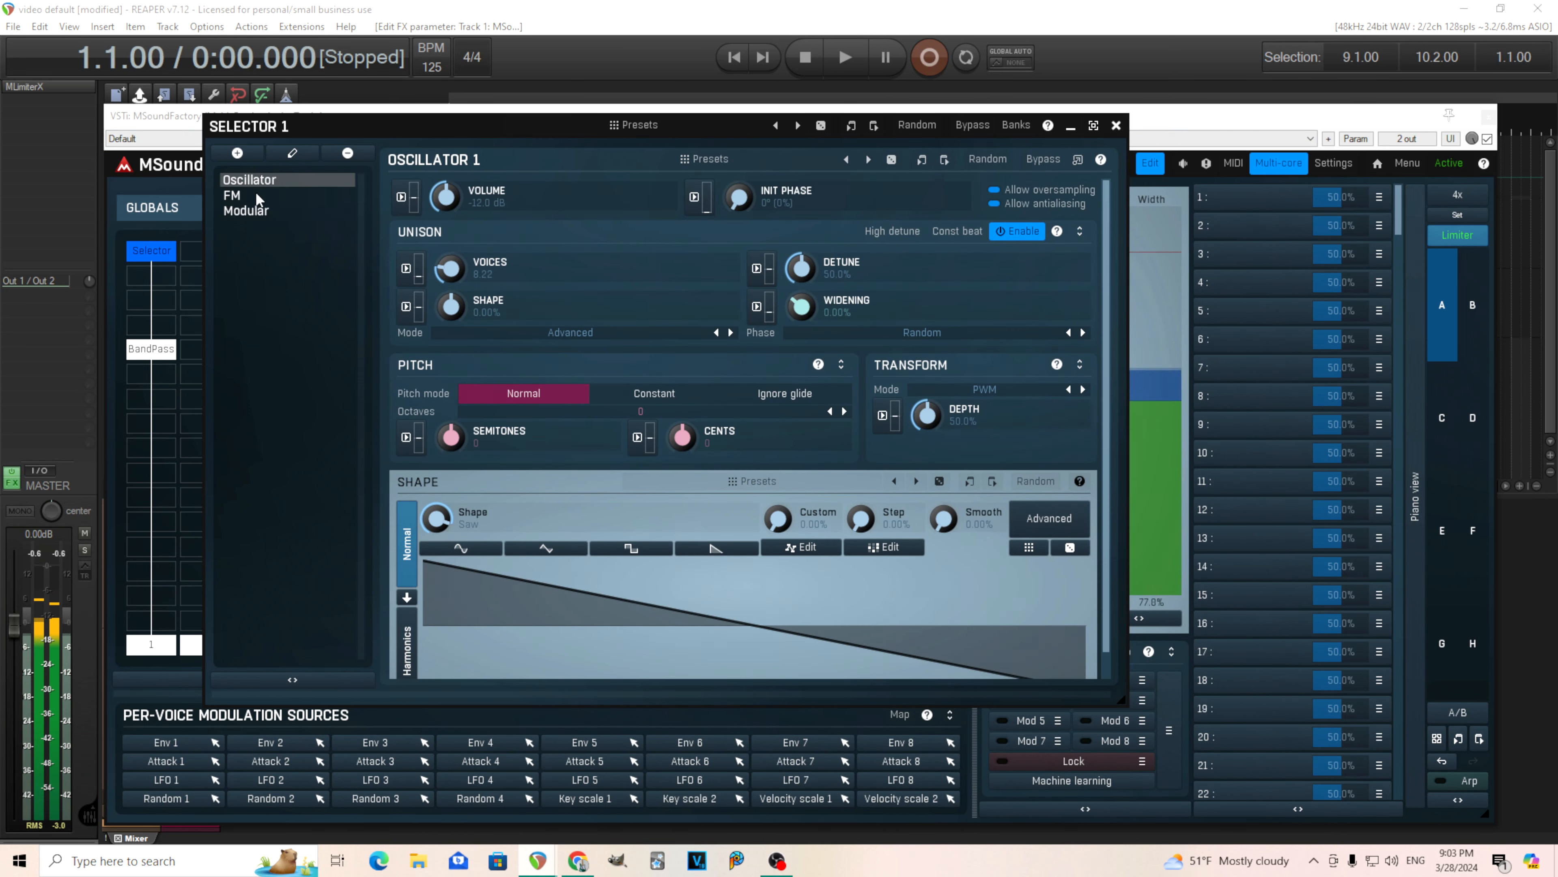
left_click(255, 194)
left_click(259, 210)
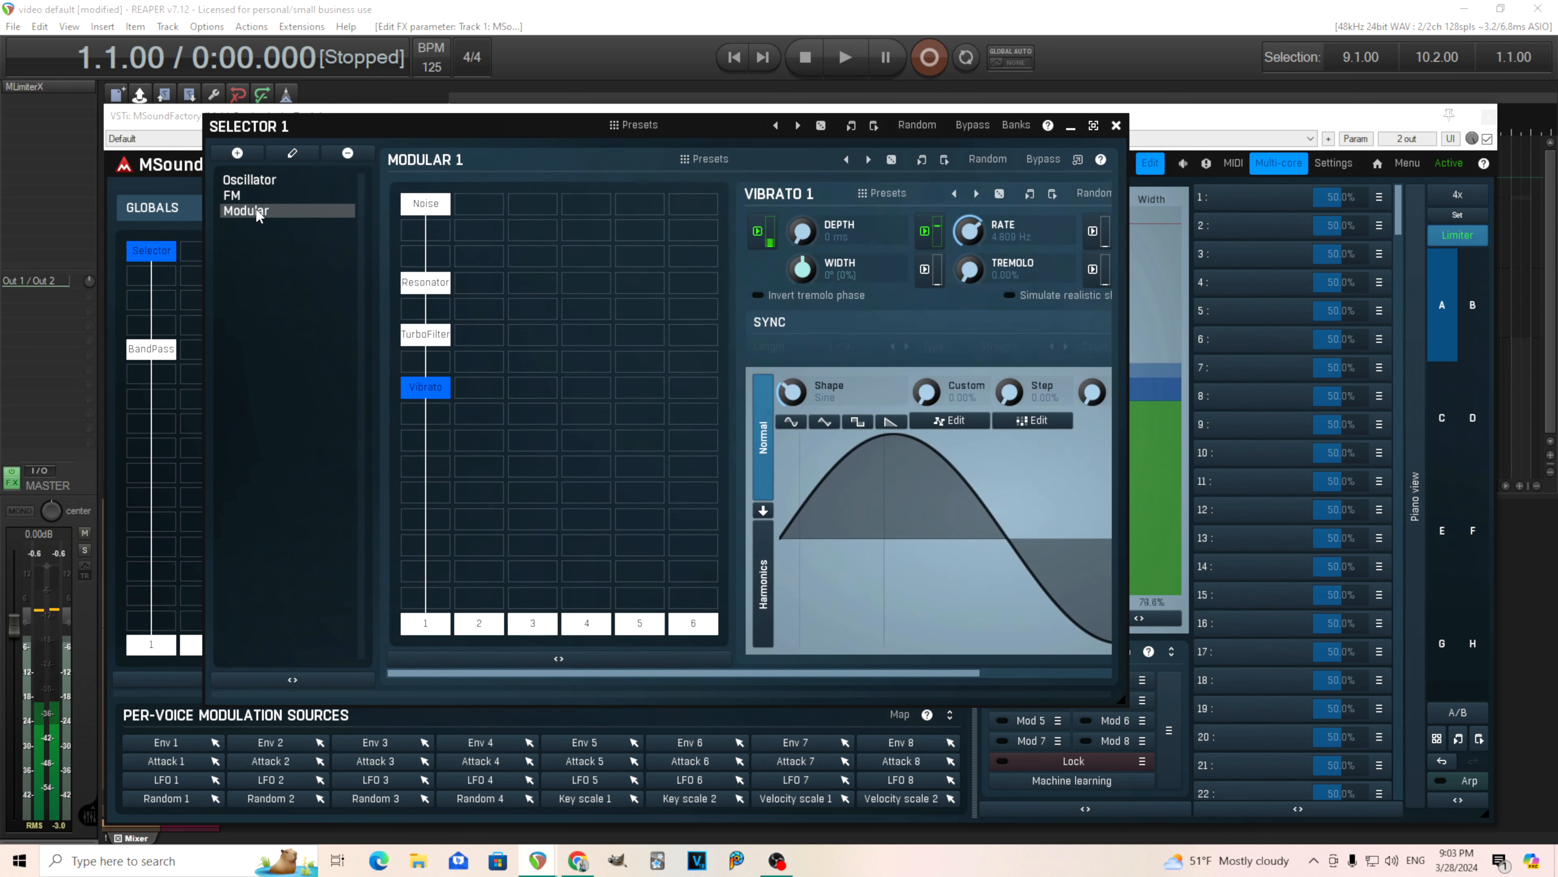
left_click(253, 196)
left_click(253, 179)
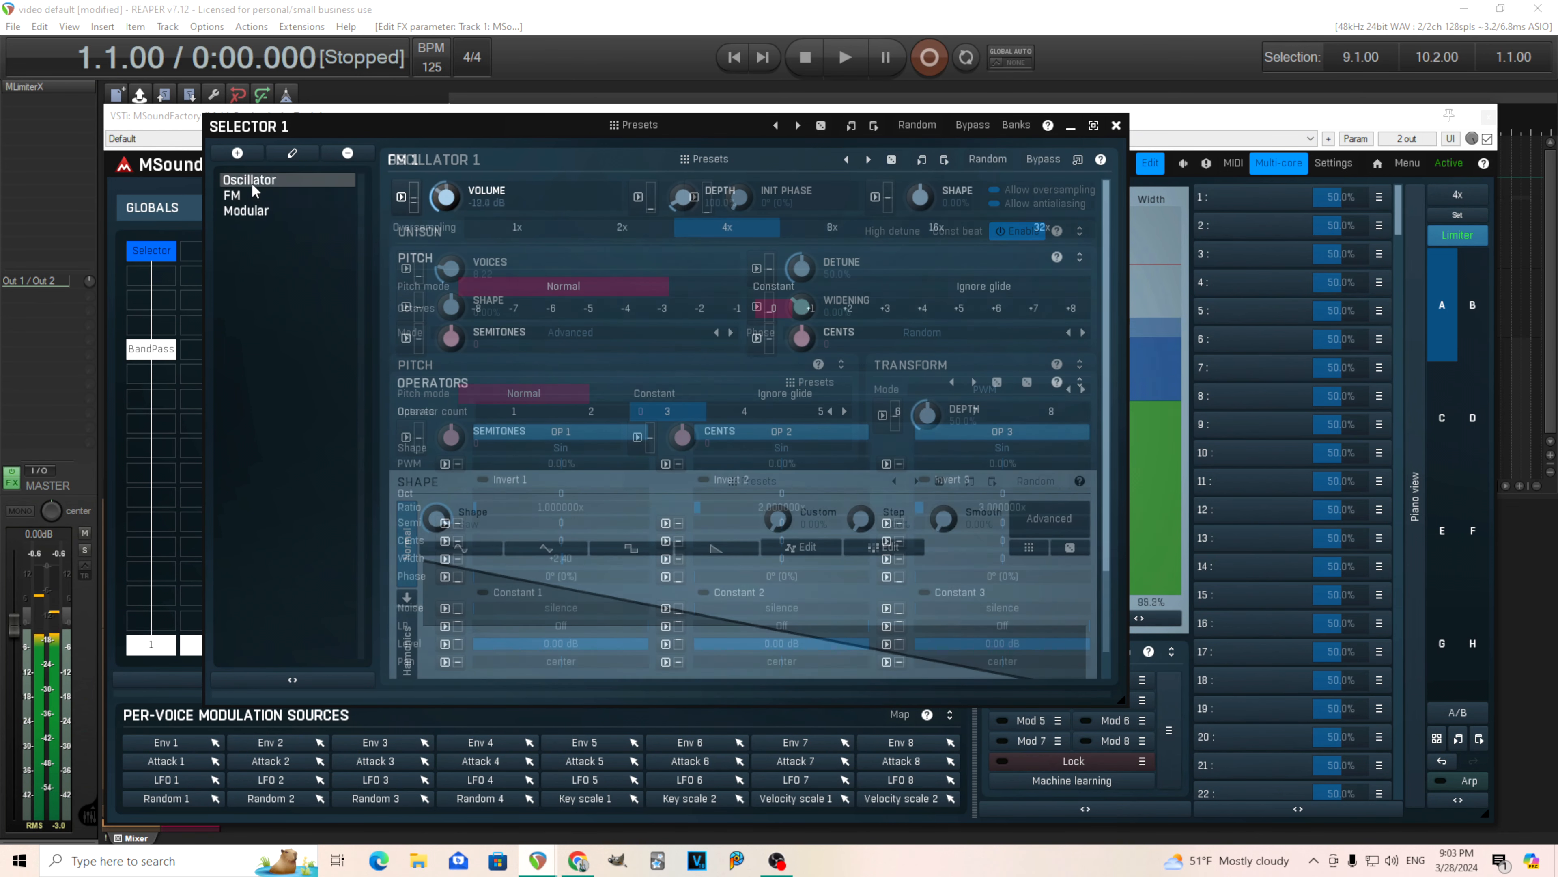
left_click(253, 195)
left_click(256, 210)
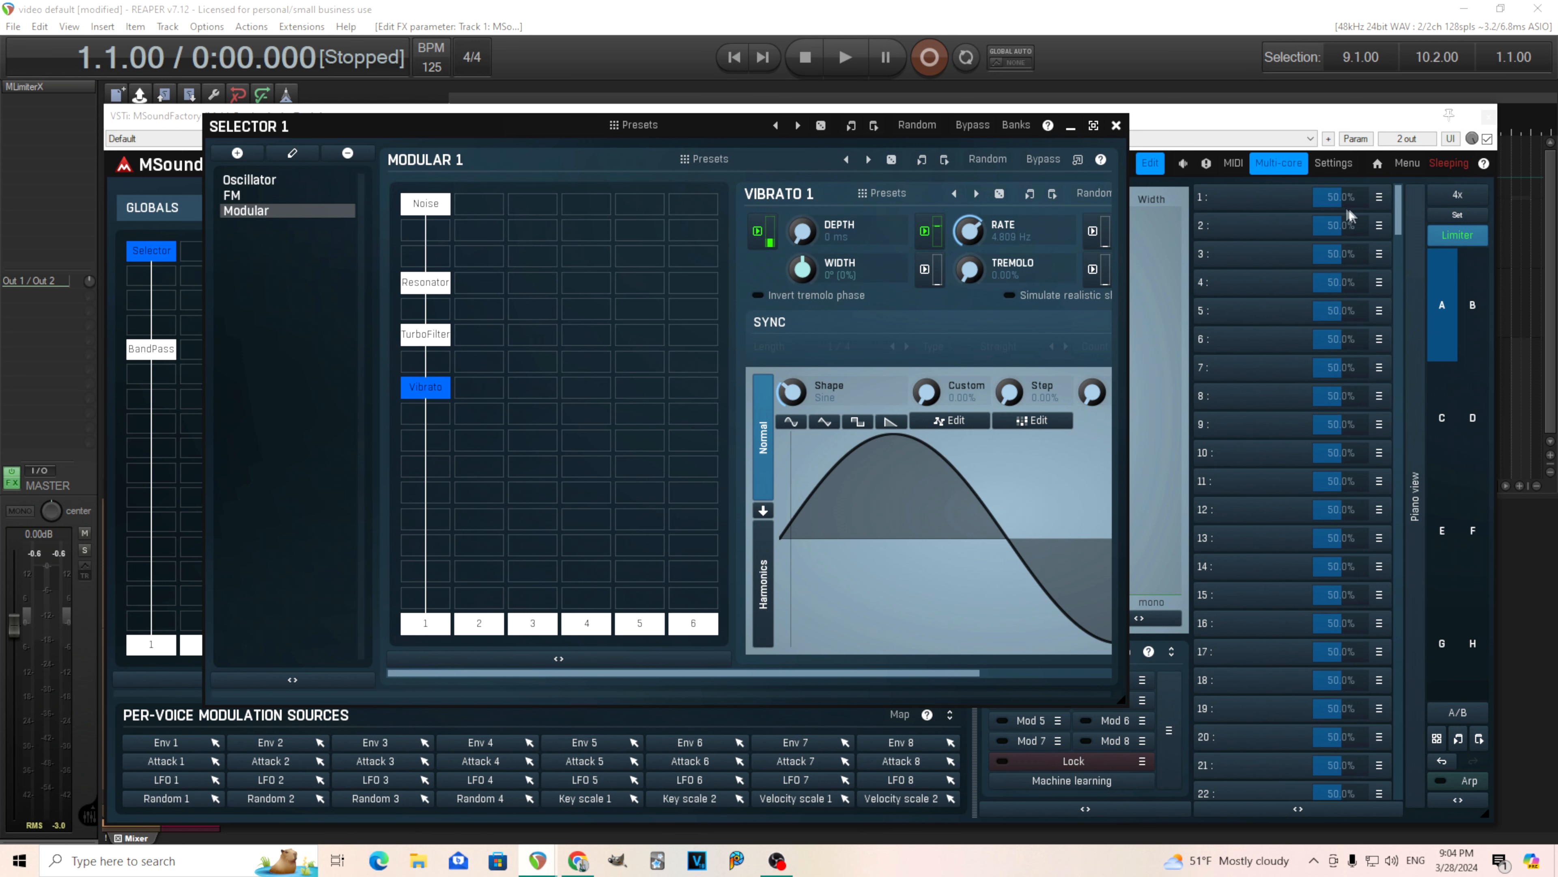
left_click(1116, 126)
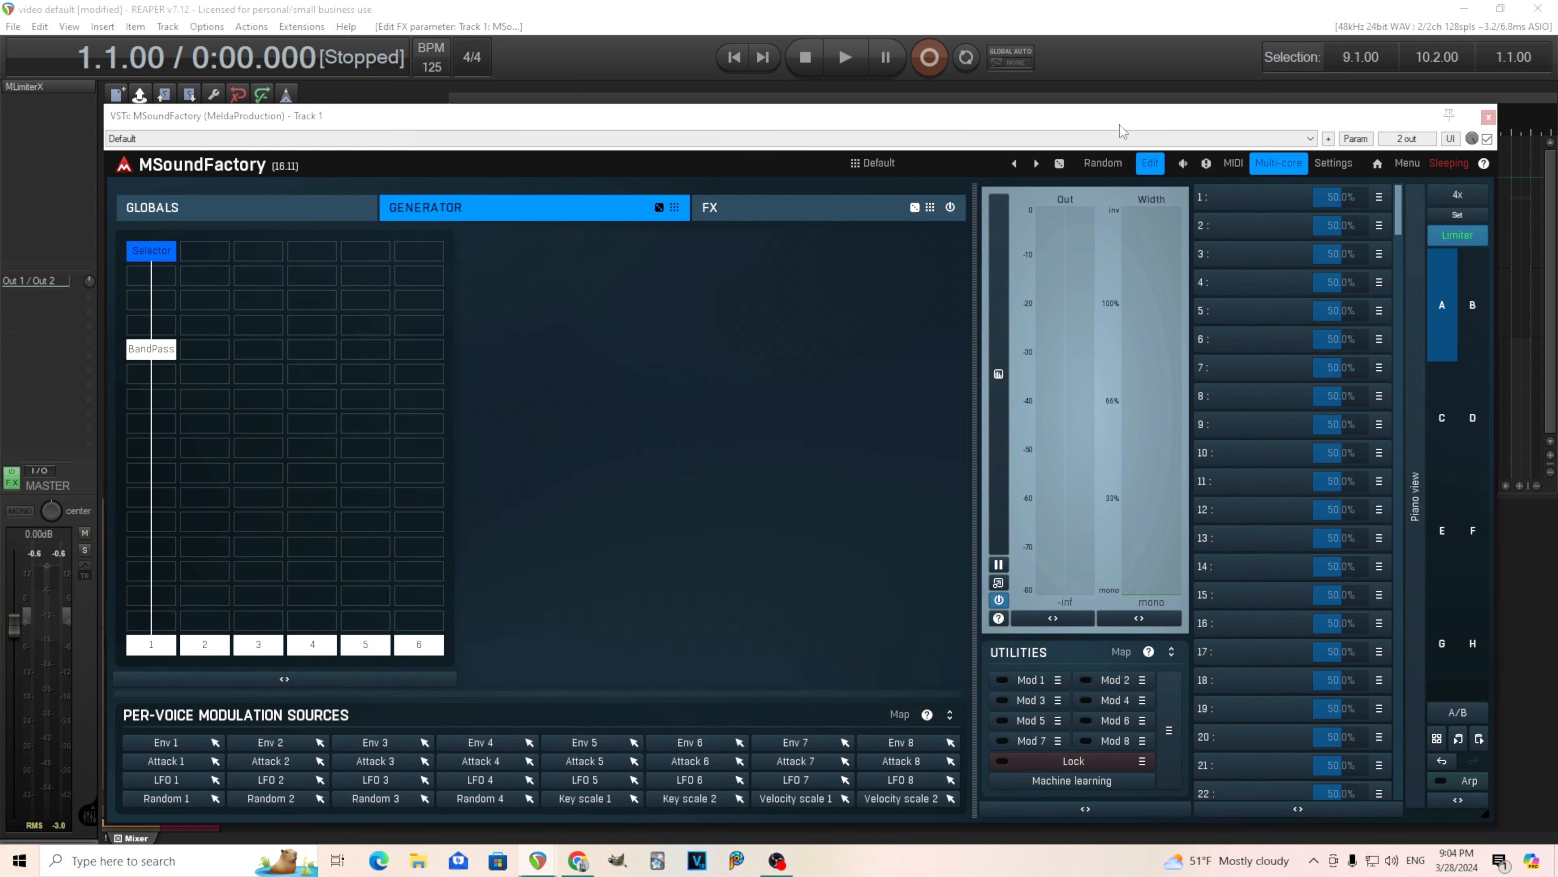
Open the settings of Multiparameter 1 and assign Generator - Selector 1 - Selector as its controlled parameter.
left_click(1263, 206)
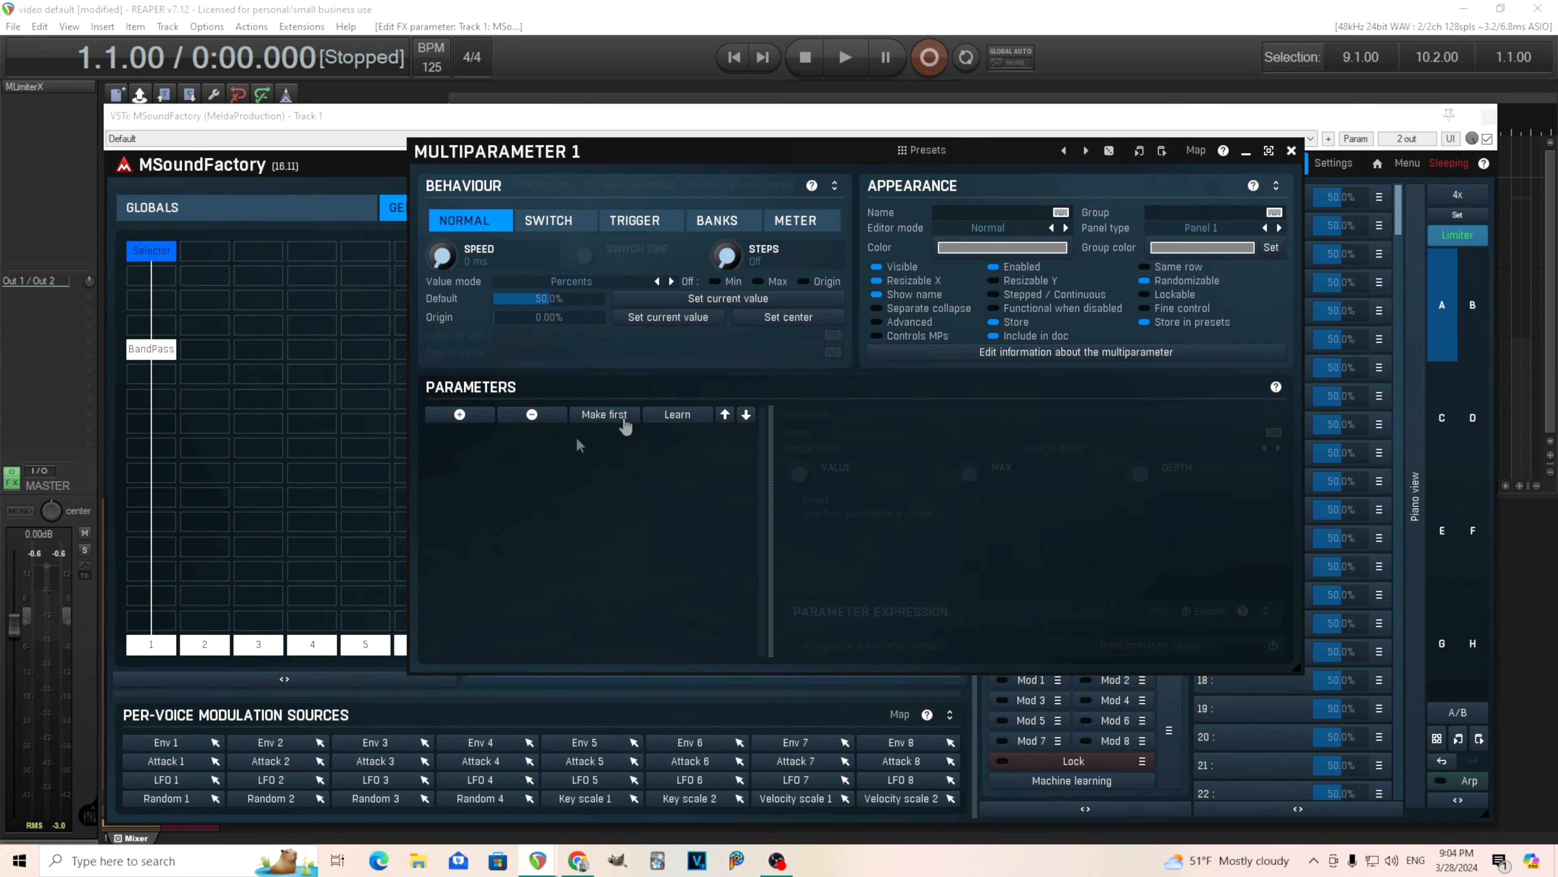
left_click(460, 415)
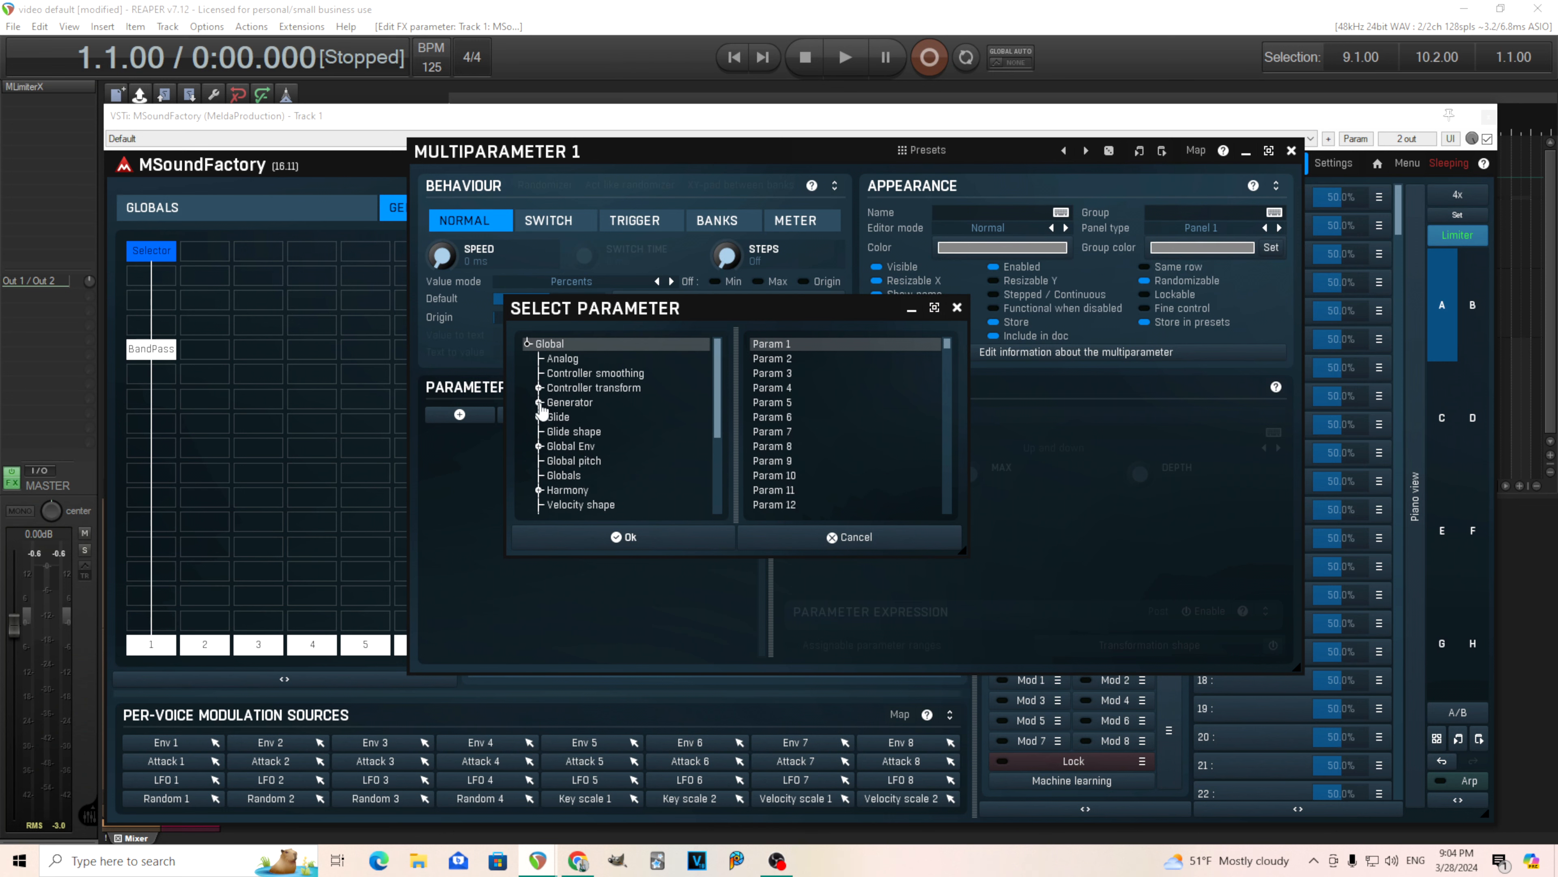
left_click(504, 152)
left_click_drag(604, 145, 855, 171)
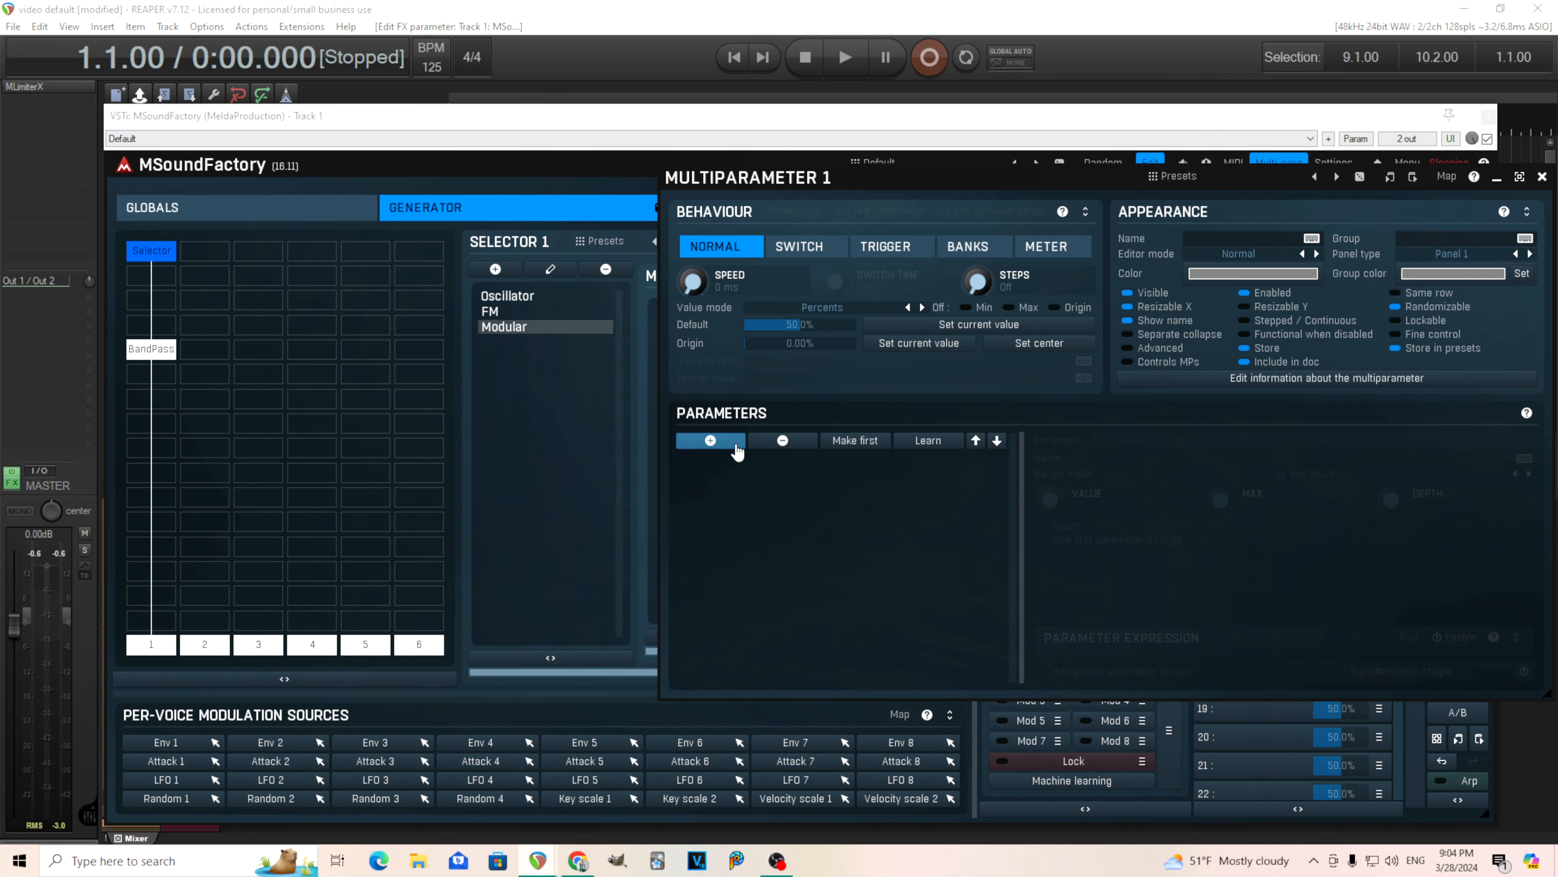
left_click(711, 440)
left_click(539, 403)
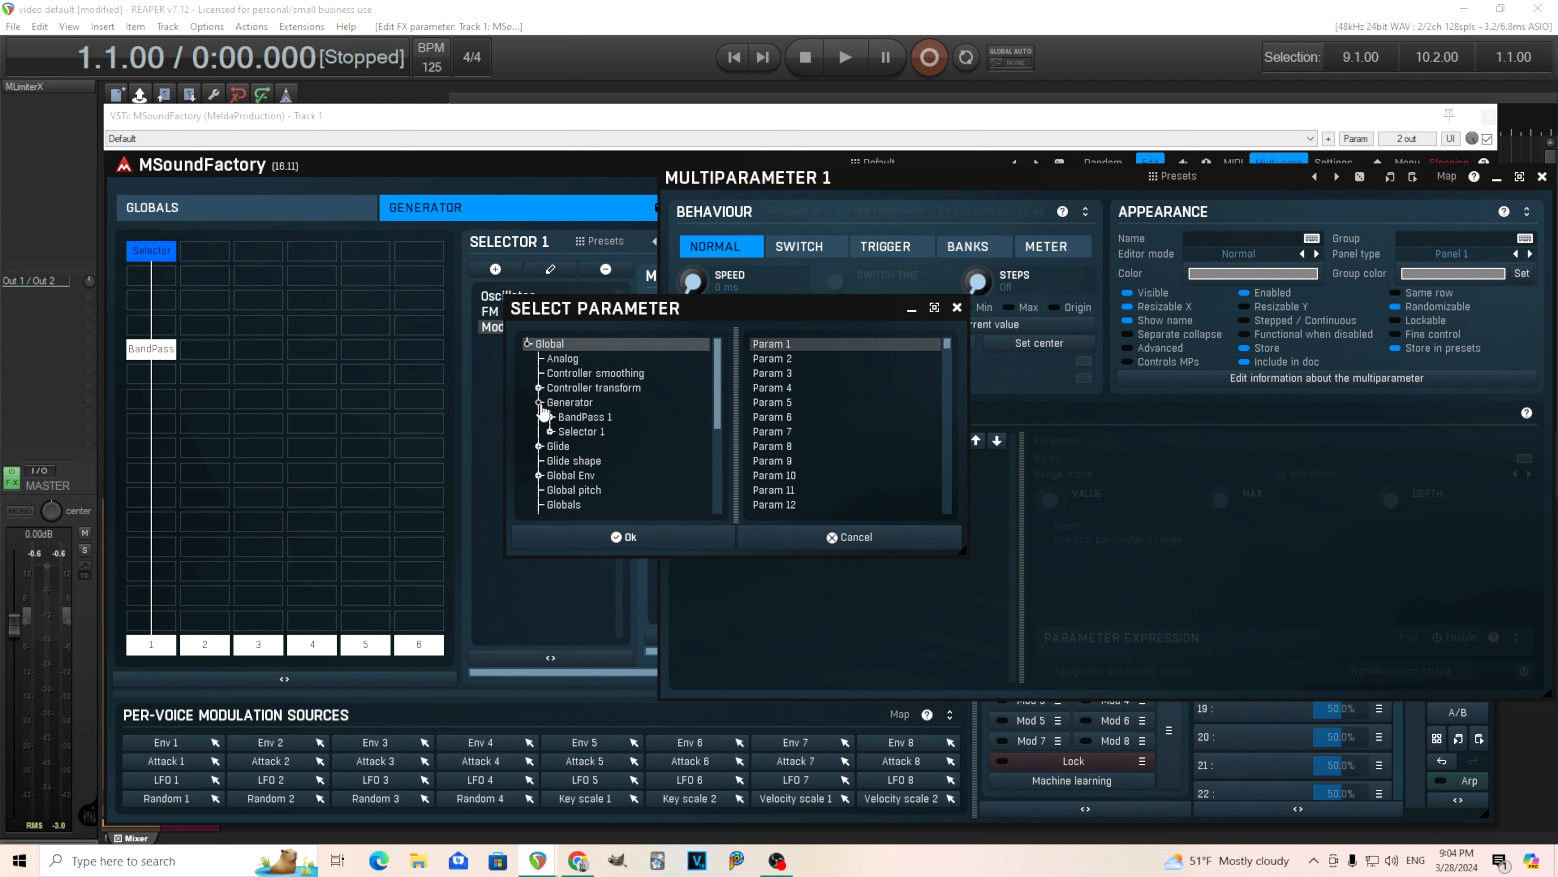
left_click(552, 431)
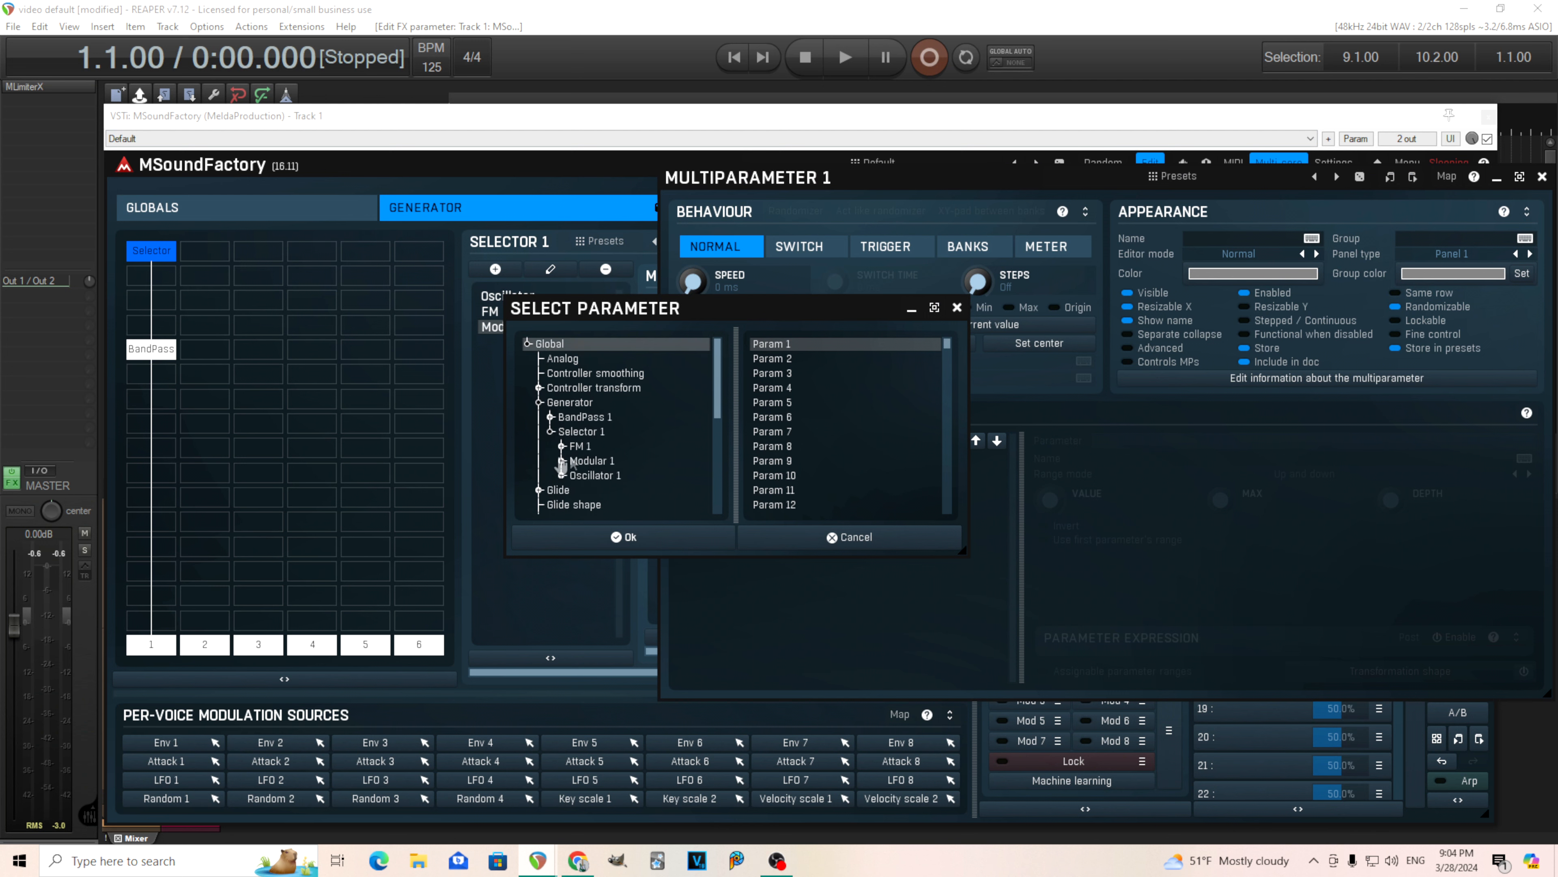
left_click(581, 432)
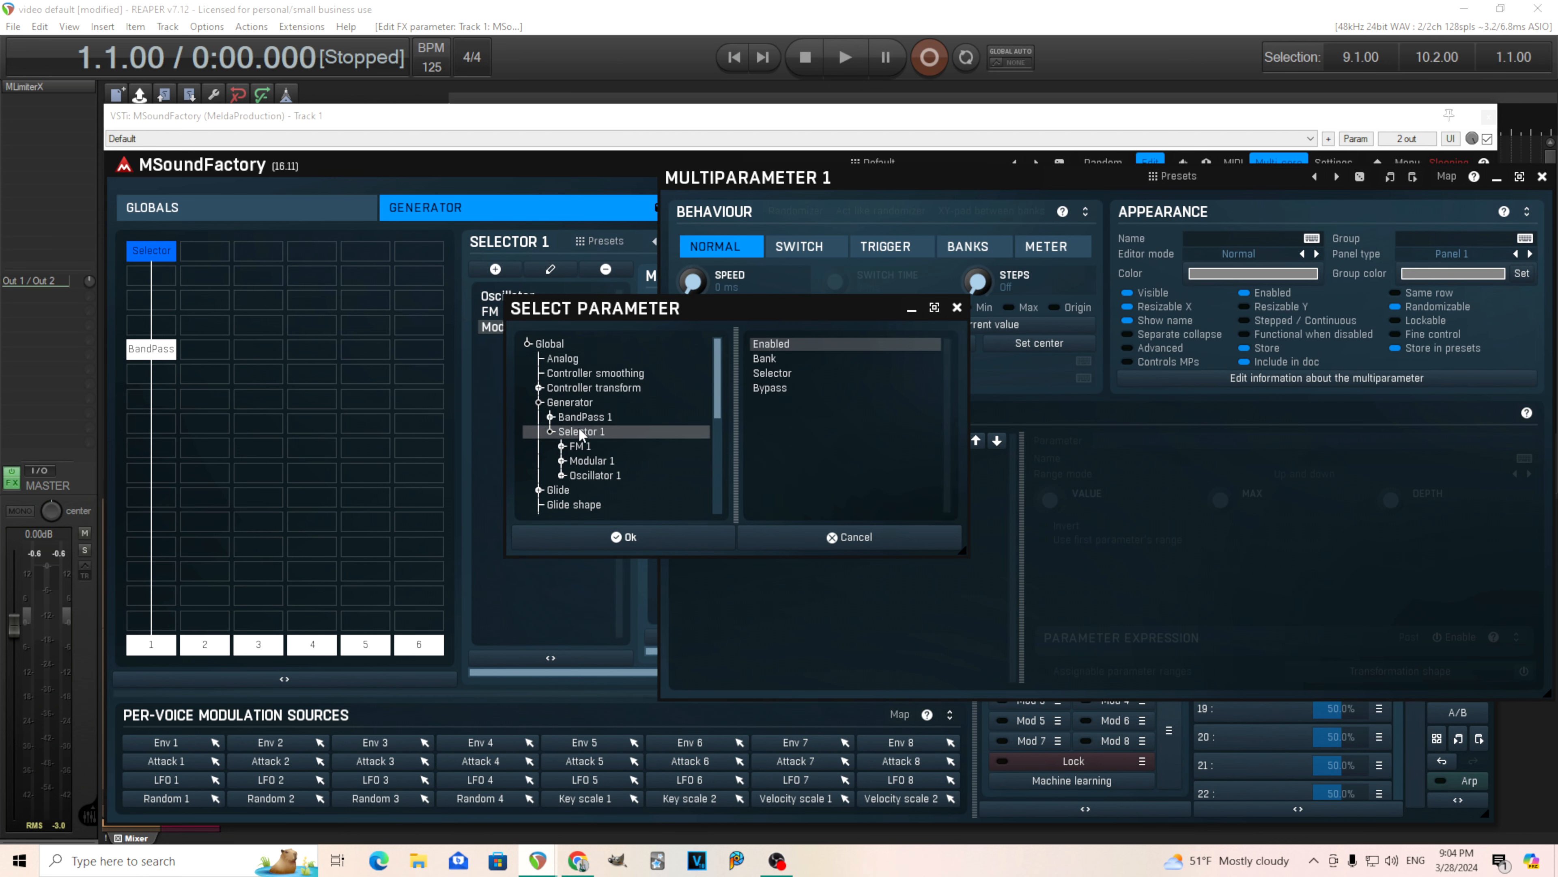
left_click(797, 373)
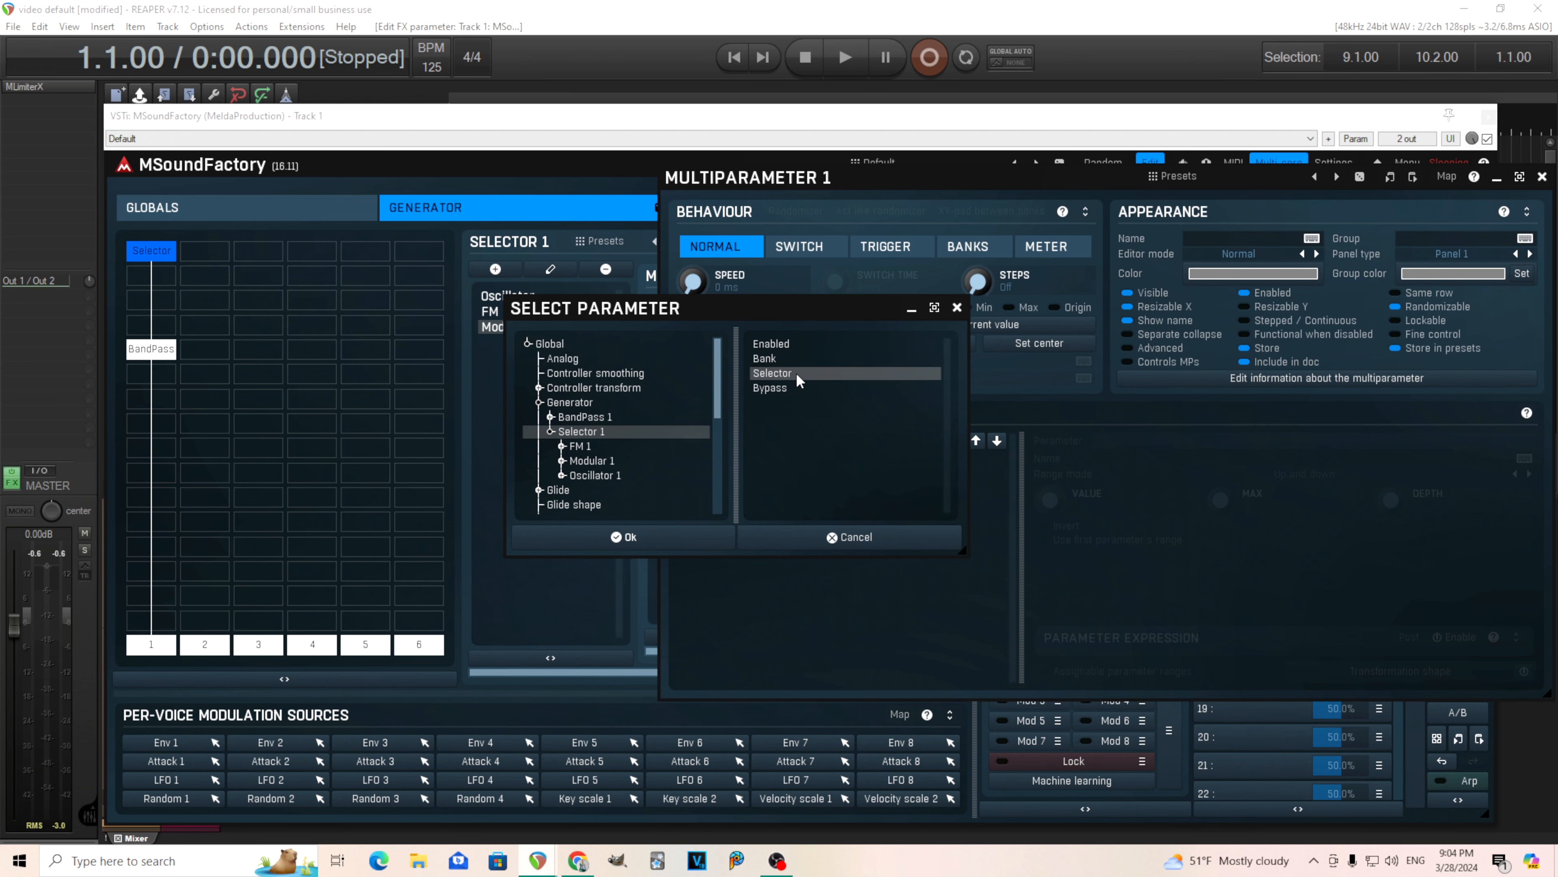
left_click(687, 542)
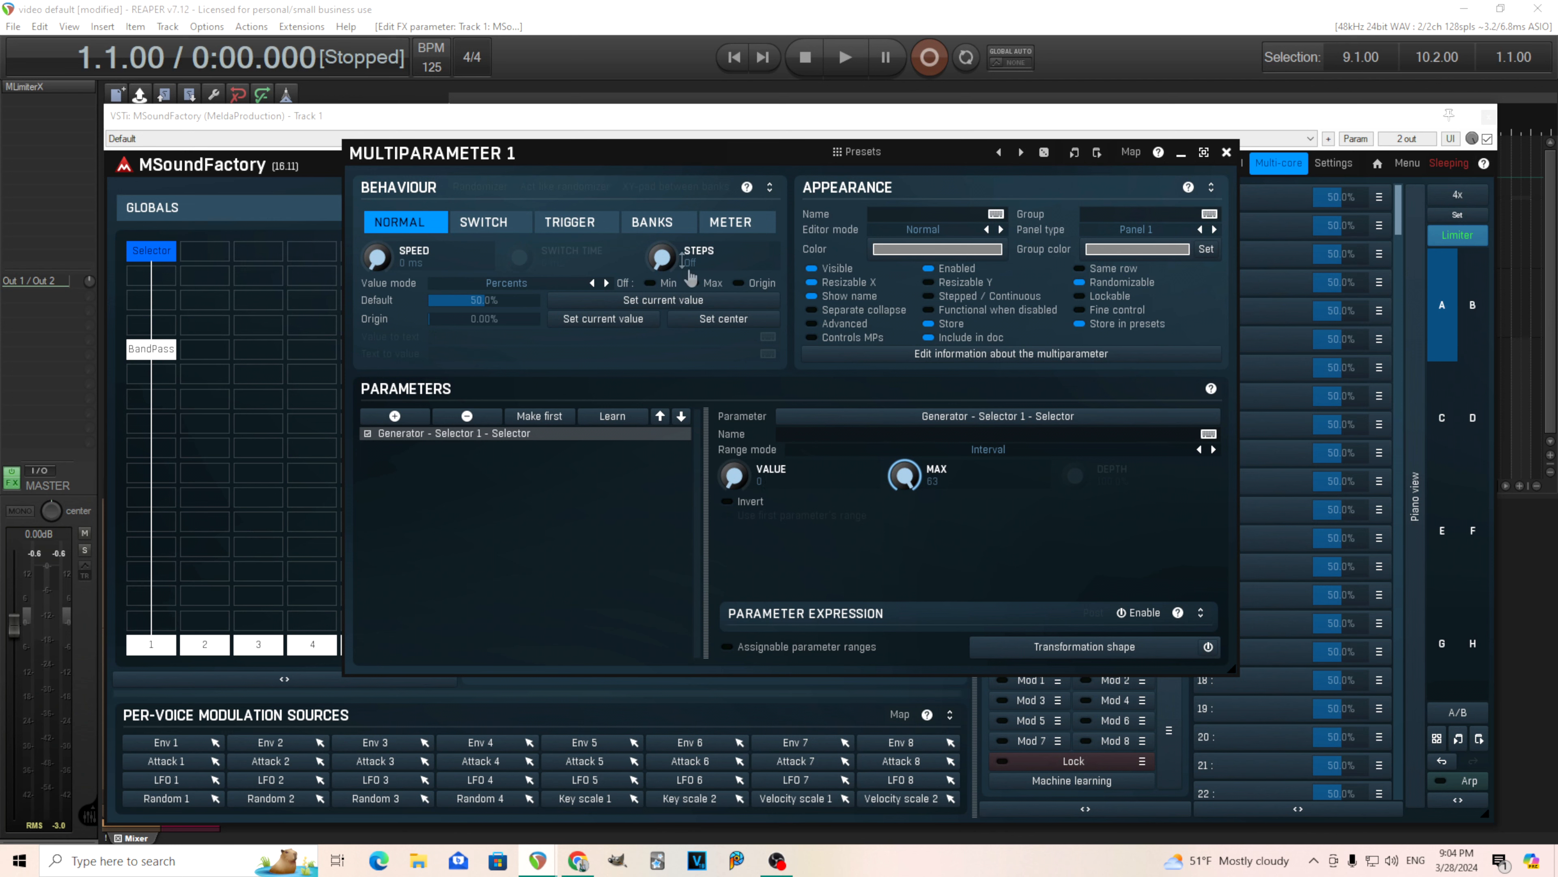
Switch Multiparameter 1 to Banks behaviour with 3 banks and enlarge its window to show the bank values.
left_click(662, 228)
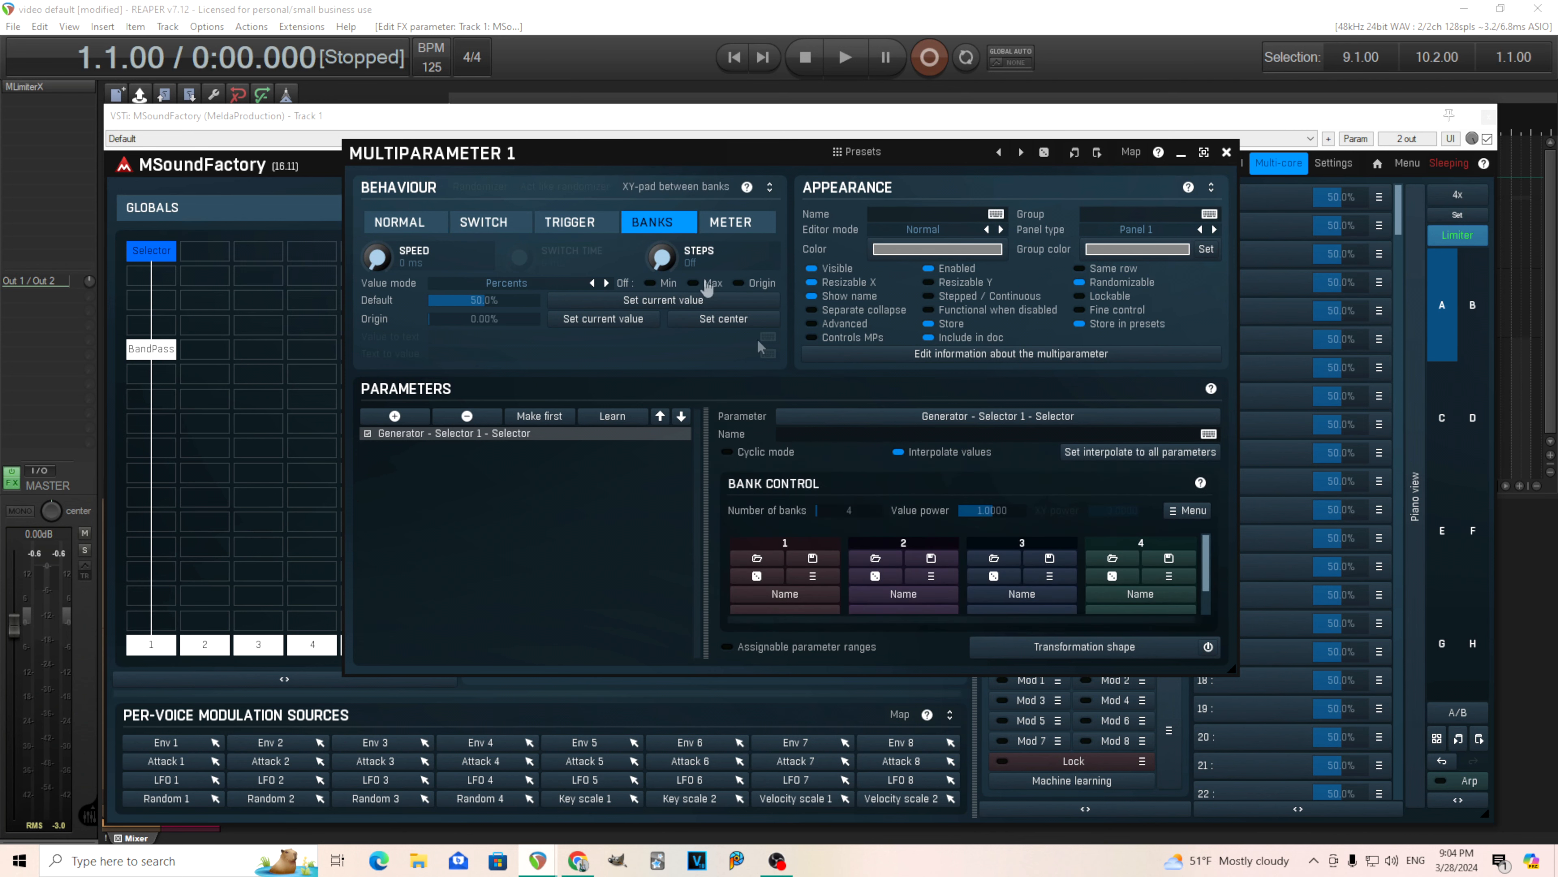
left_click_drag(626, 161, 574, 126)
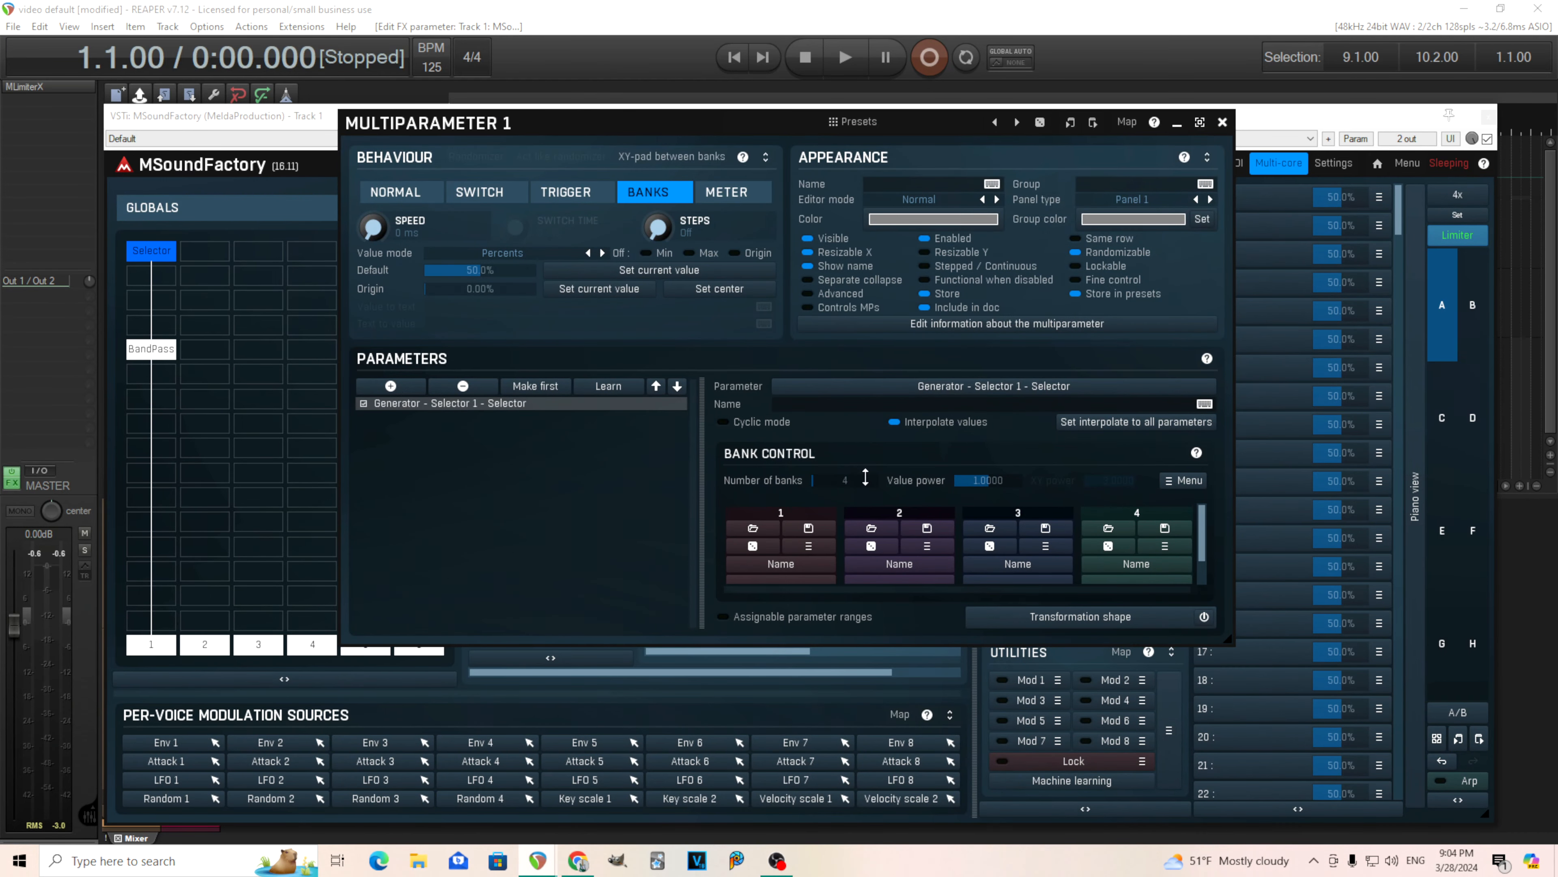
left_click_drag(845, 480, 839, 481)
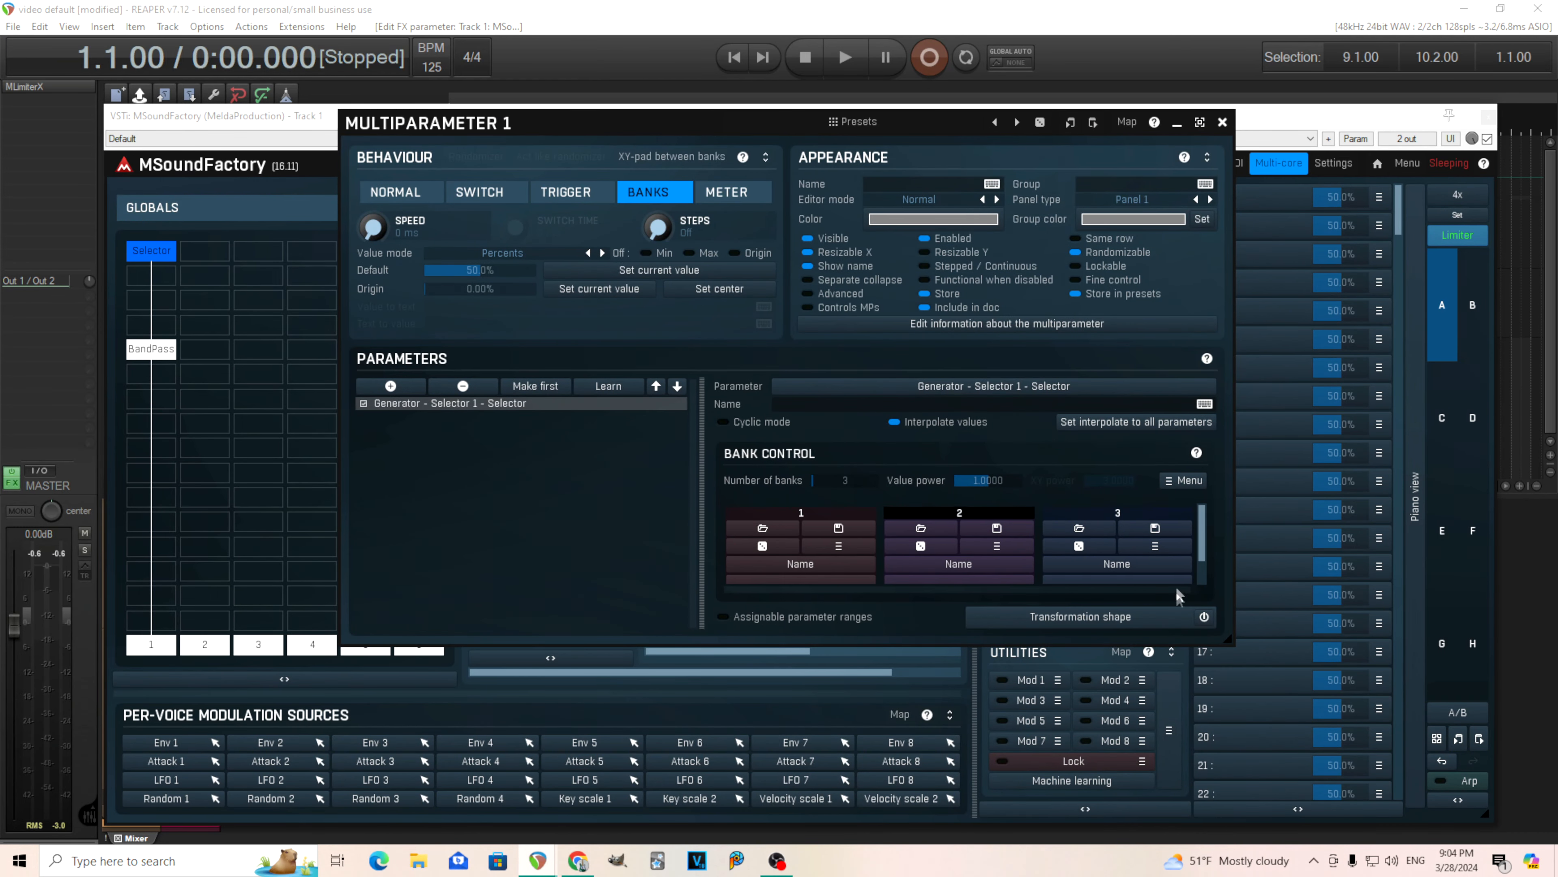
left_click_drag(1231, 639, 1271, 736)
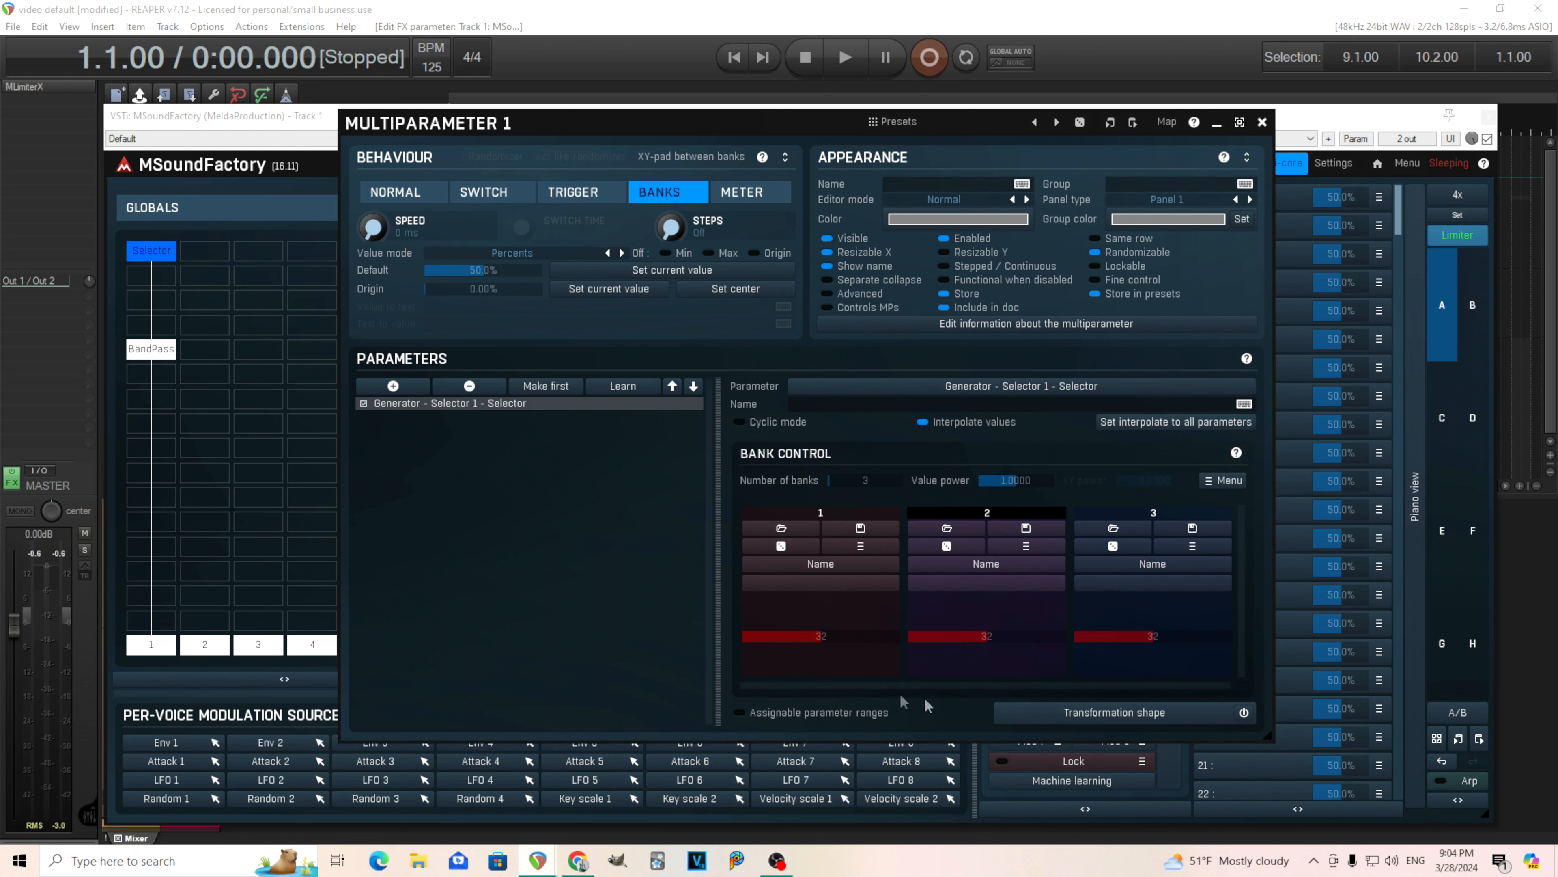
Name the three banks Saw, FM and Ohhh, and set the multiparameter's value mode to By bank name.
left_click(822, 567)
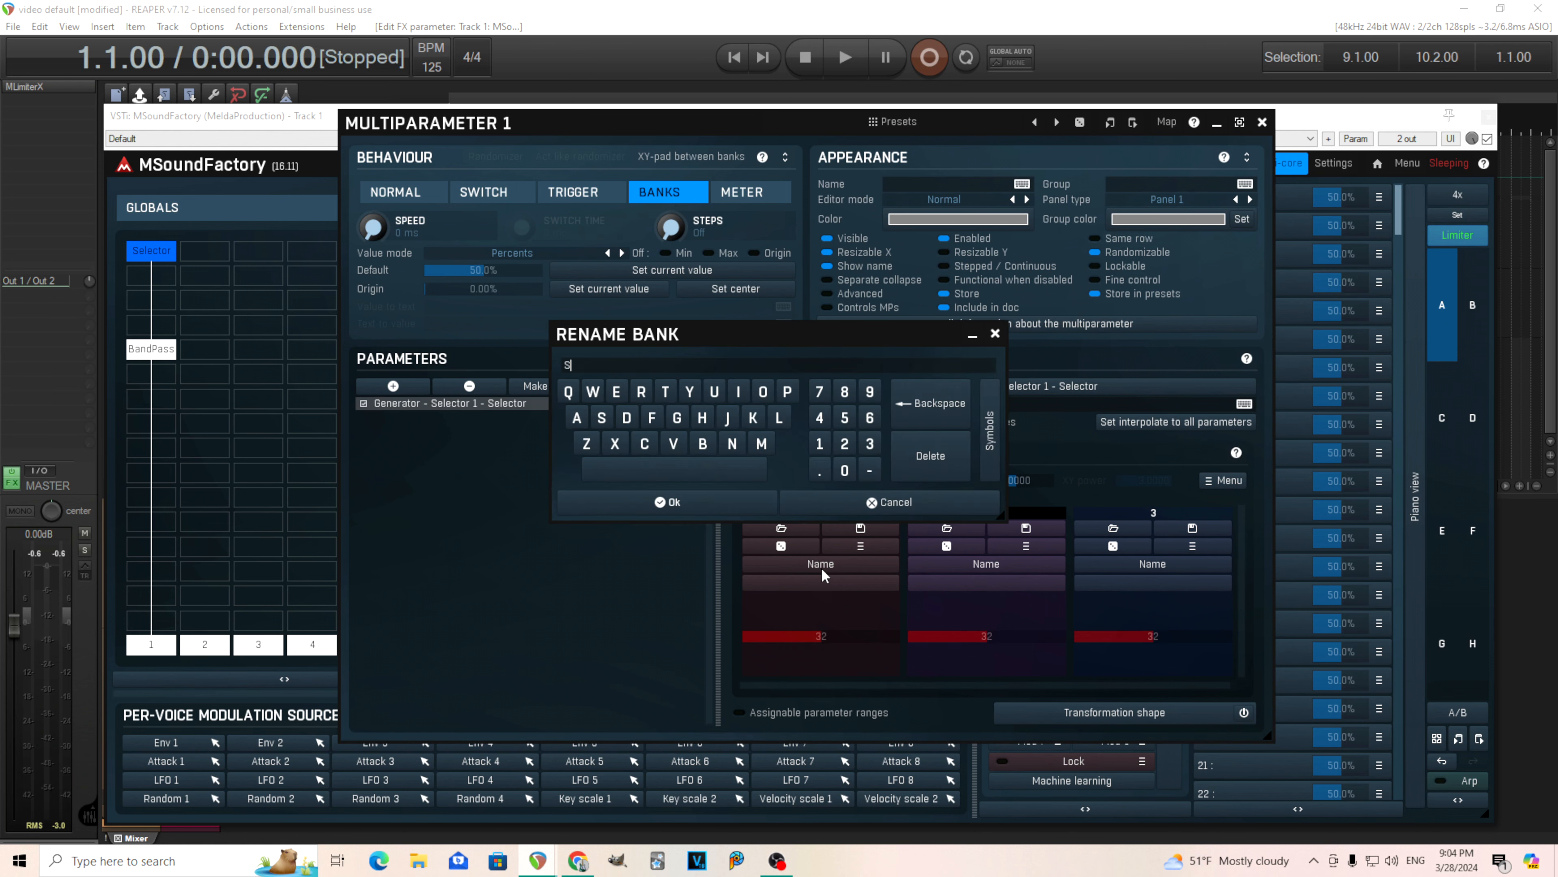
left_click(669, 502)
left_click(936, 566)
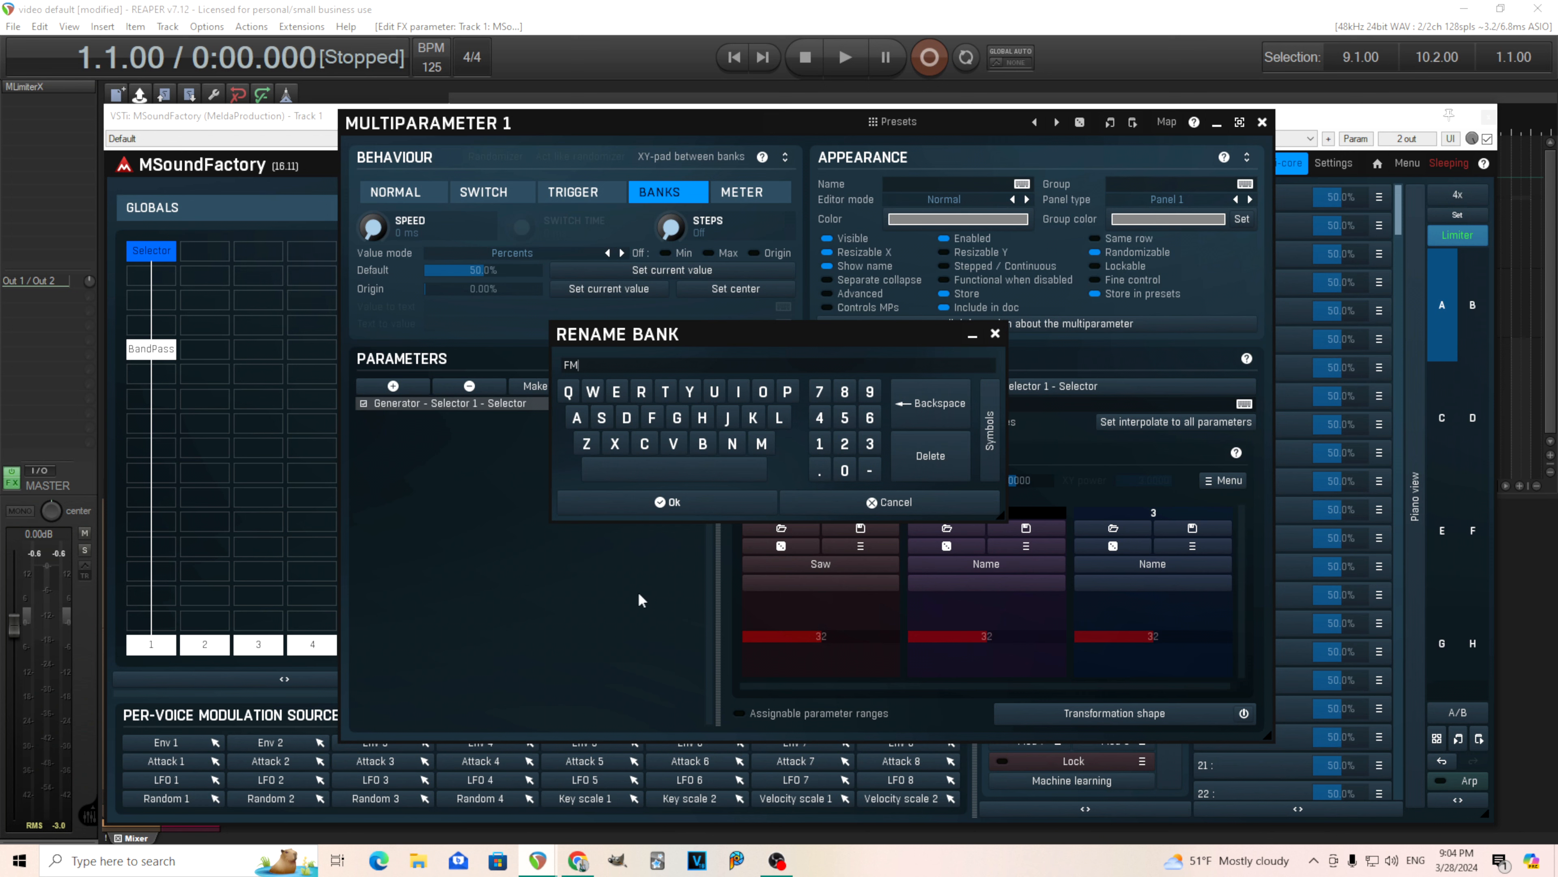
left_click(644, 504)
left_click(1181, 565)
left_click(672, 502)
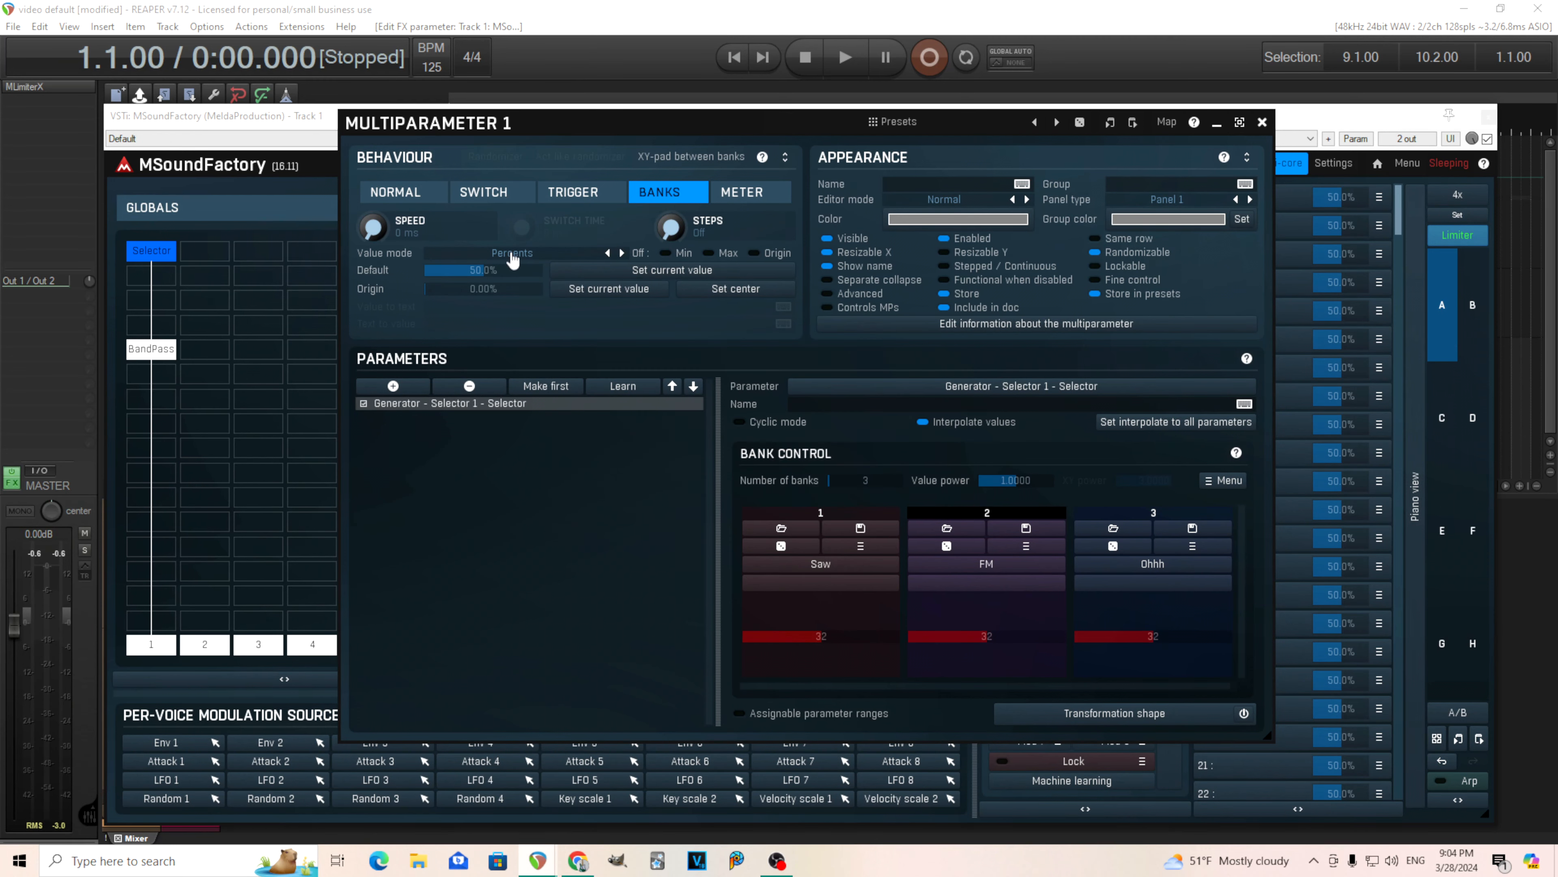
left_click(512, 256)
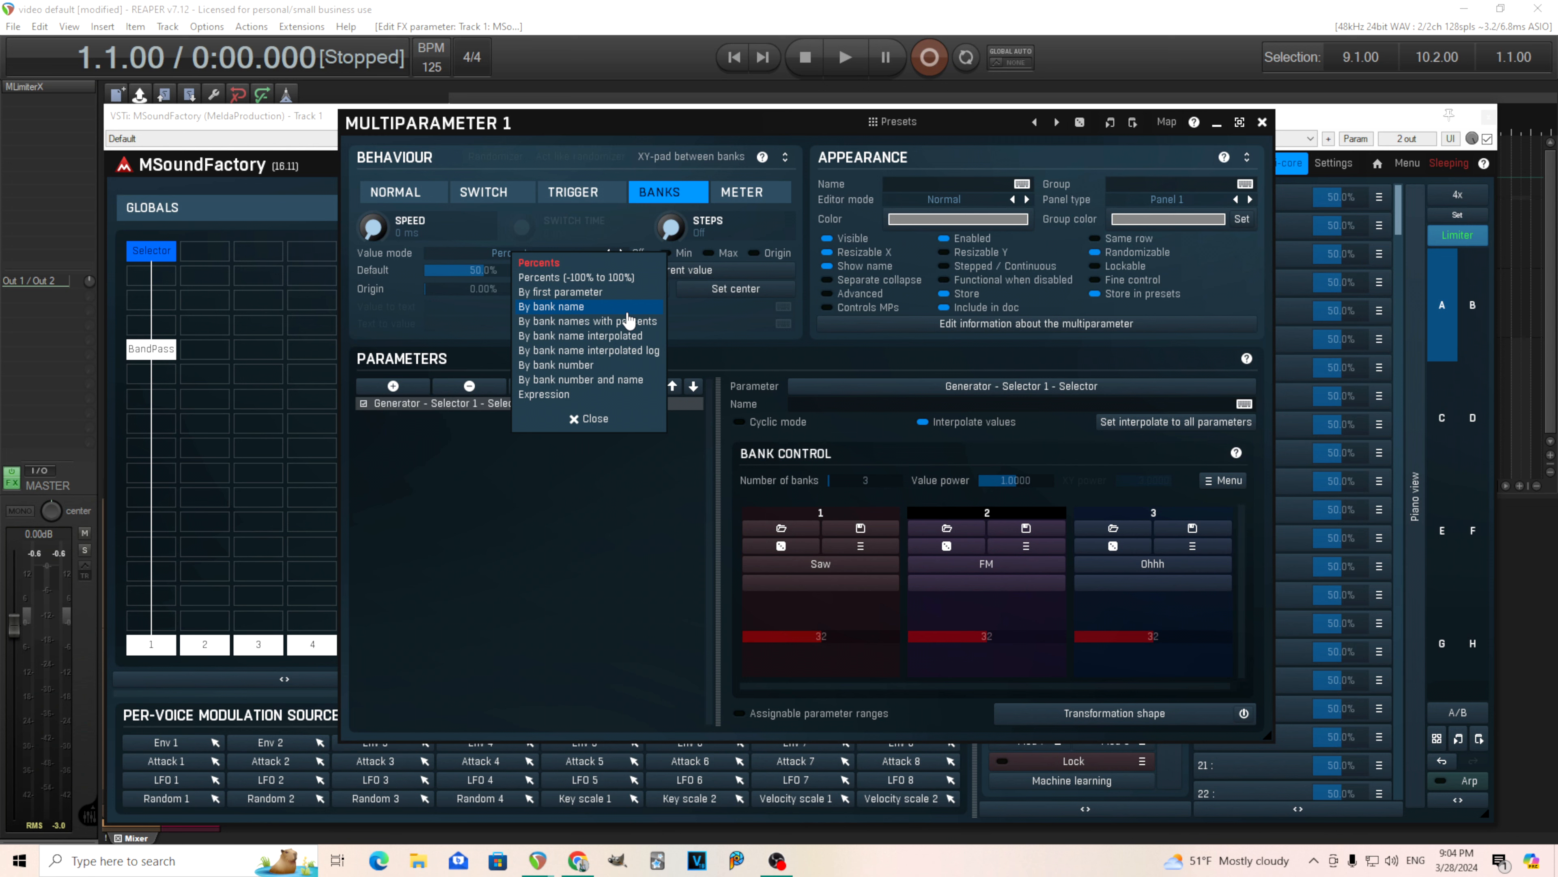
left_click(627, 309)
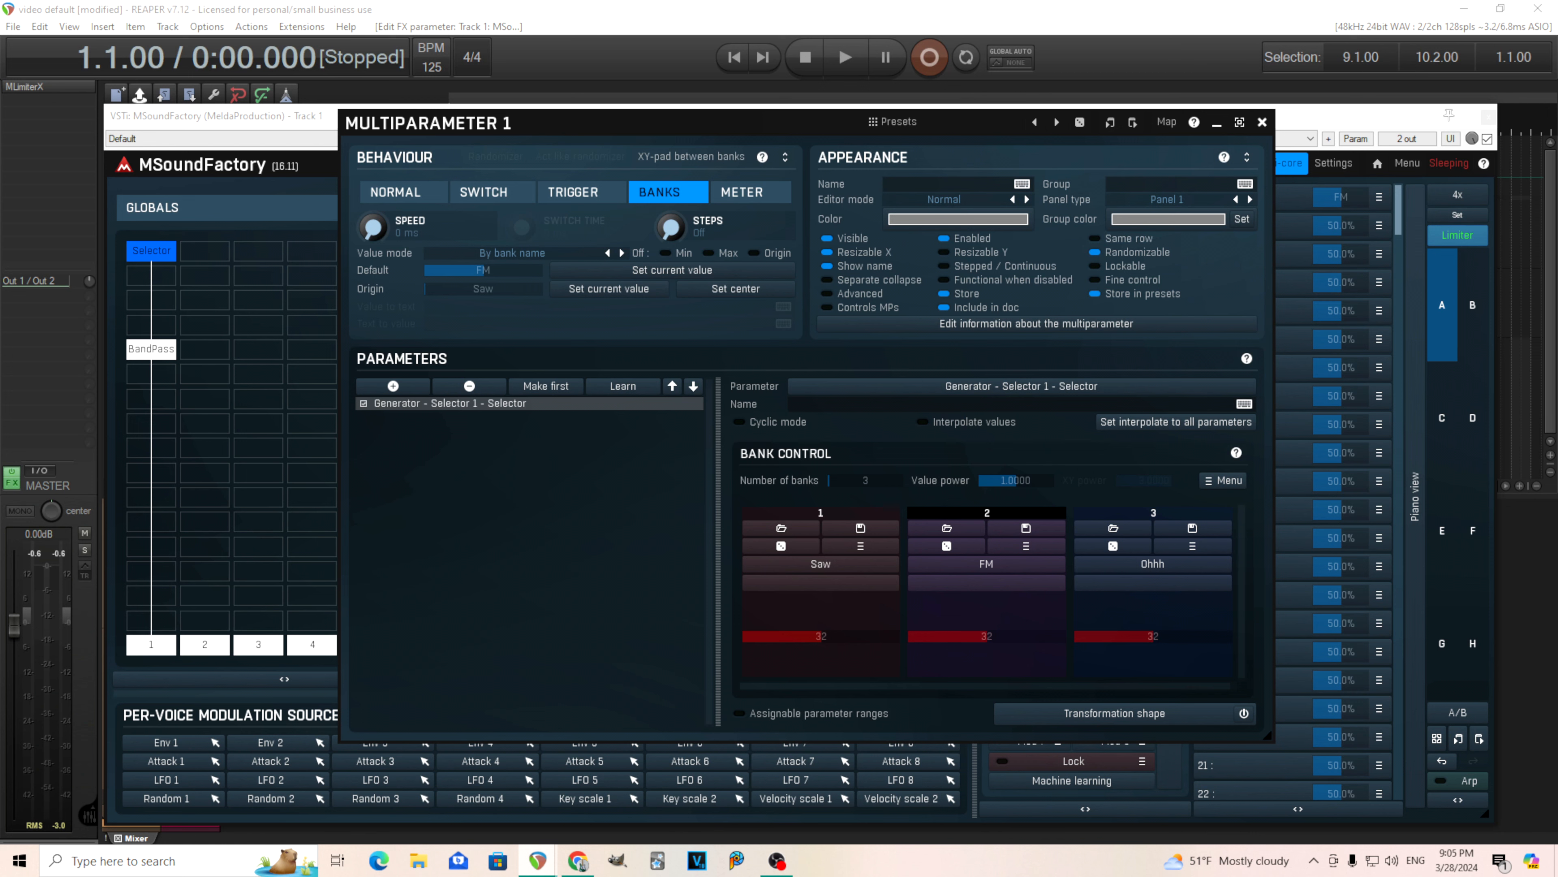
Set the Selector value to 0 for the Saw bank, 1 for FM and 3 for Ohhh.
left_click_drag(853, 636, 854, 669)
double_click(958, 639)
left_click(895, 791)
left_click(1062, 724)
left_click(894, 764)
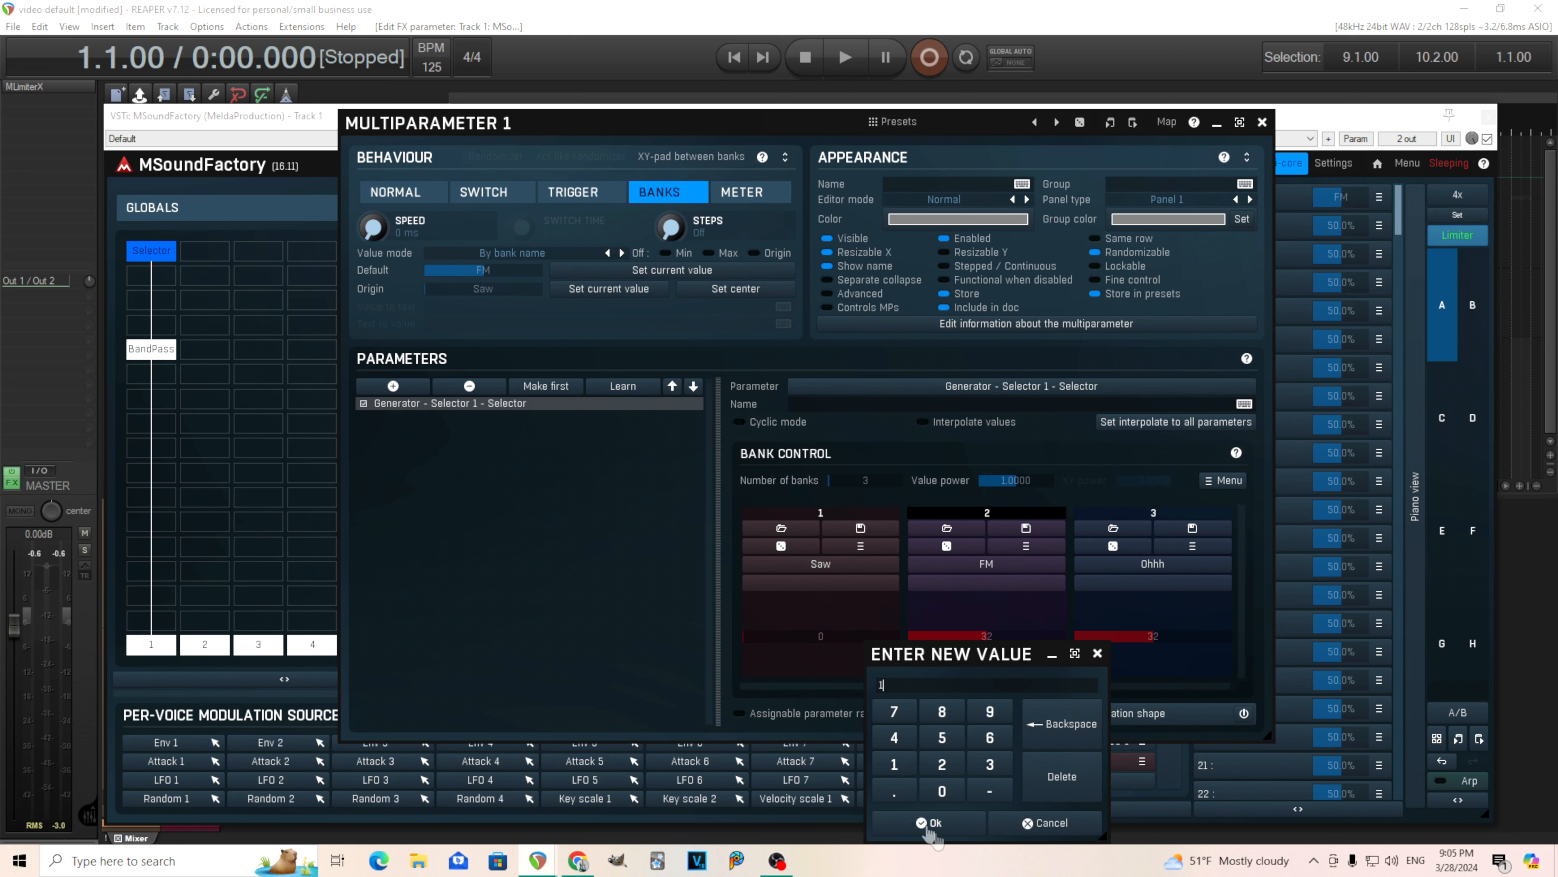
left_click(929, 822)
double_click(1120, 636)
left_click(1156, 764)
left_click(1075, 826)
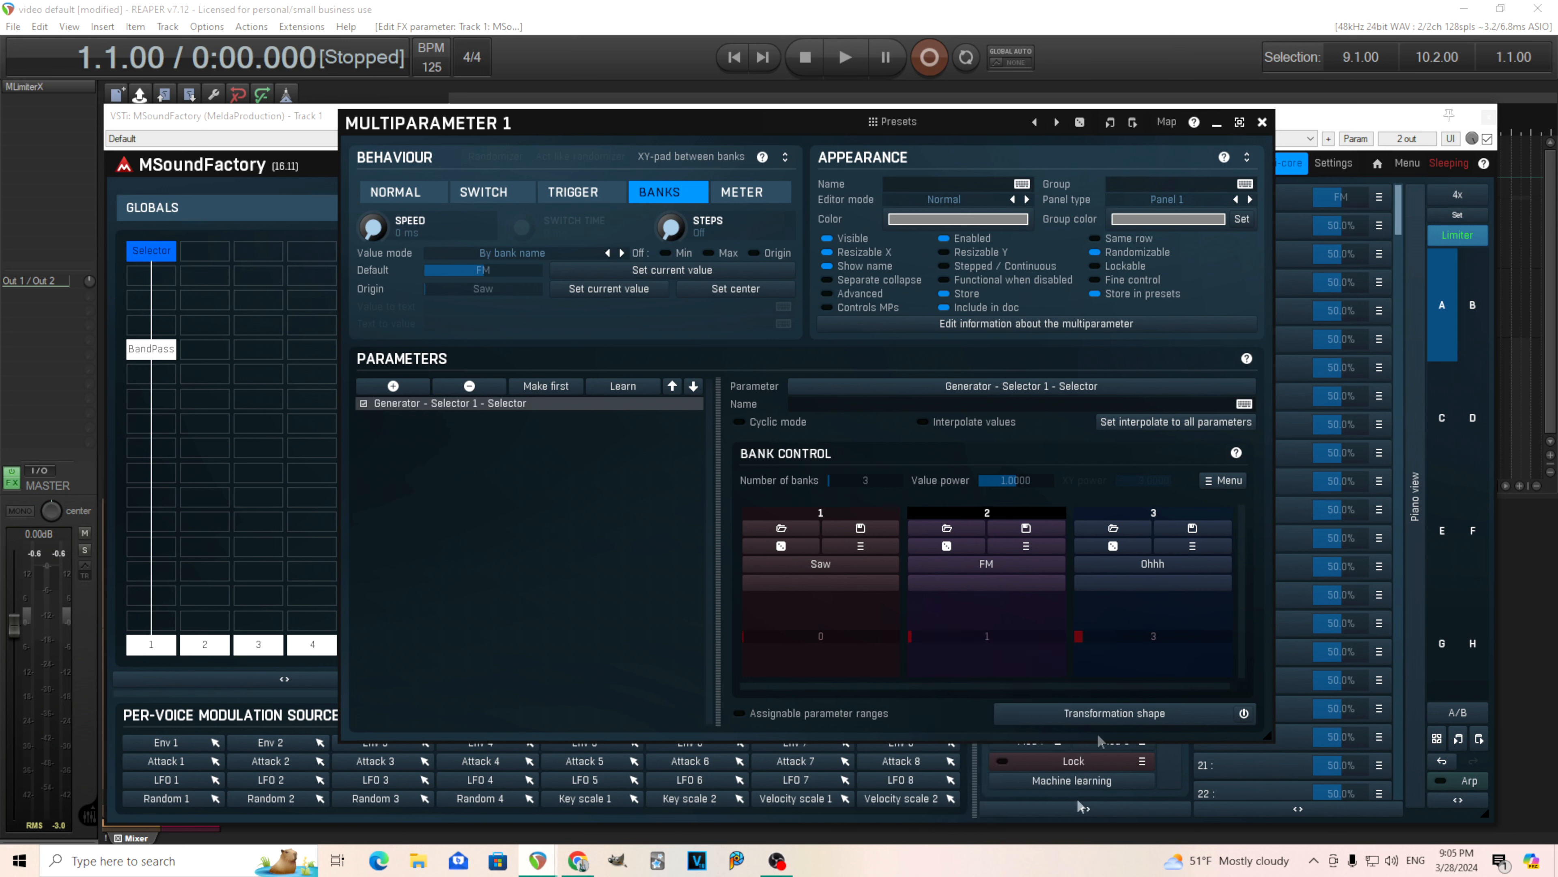
left_click(1262, 123)
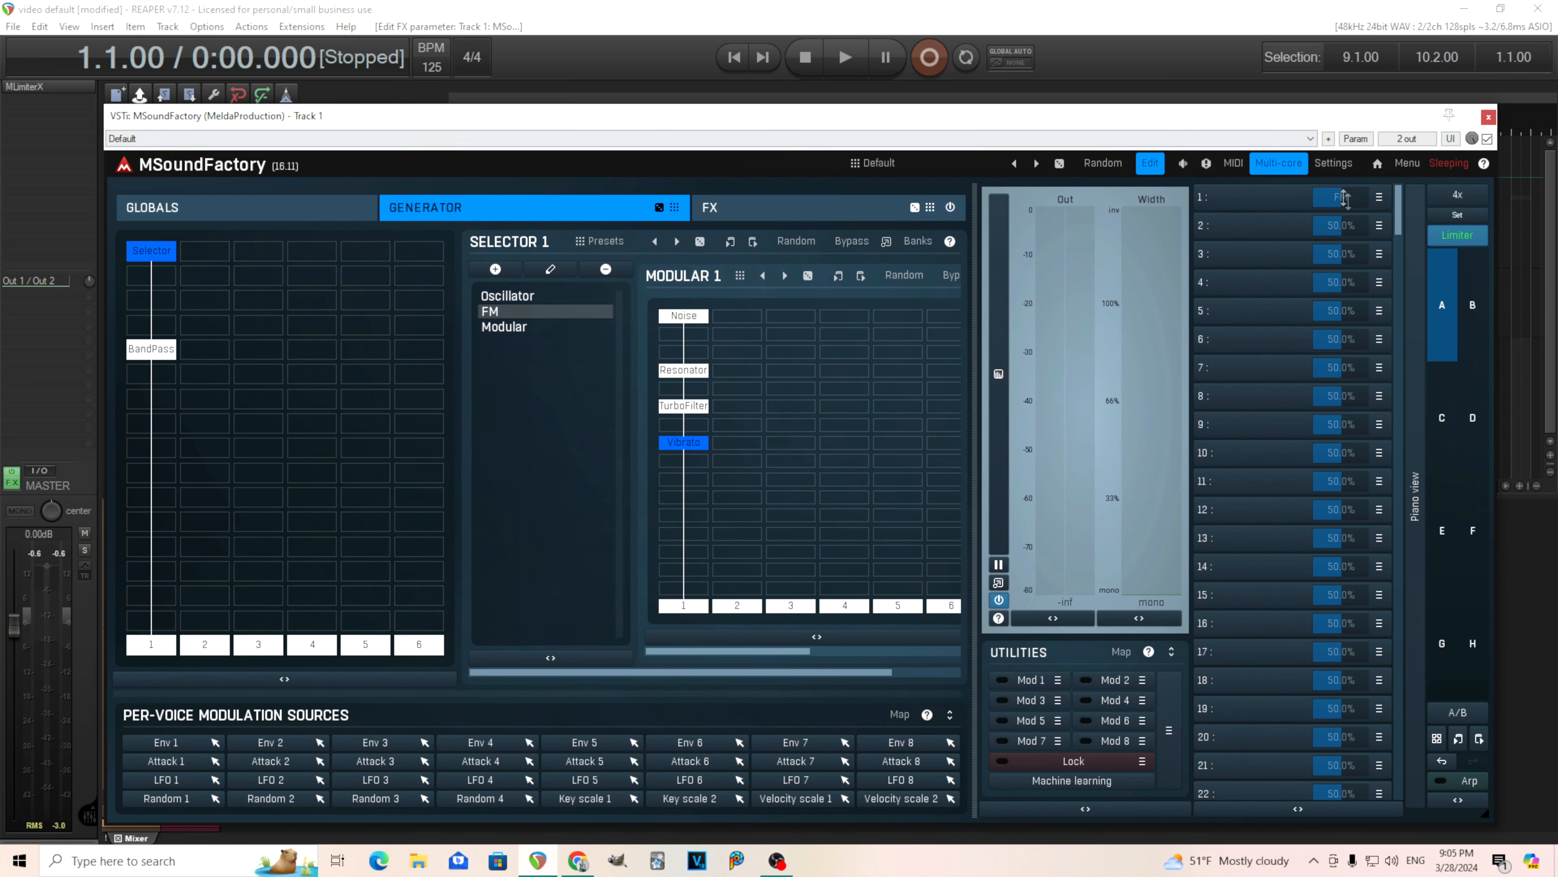
Audition the Saw, FM and Ohhh banks with Multiparameter 1, finishing on Saw.
left_click_drag(1340, 197, 1315, 197)
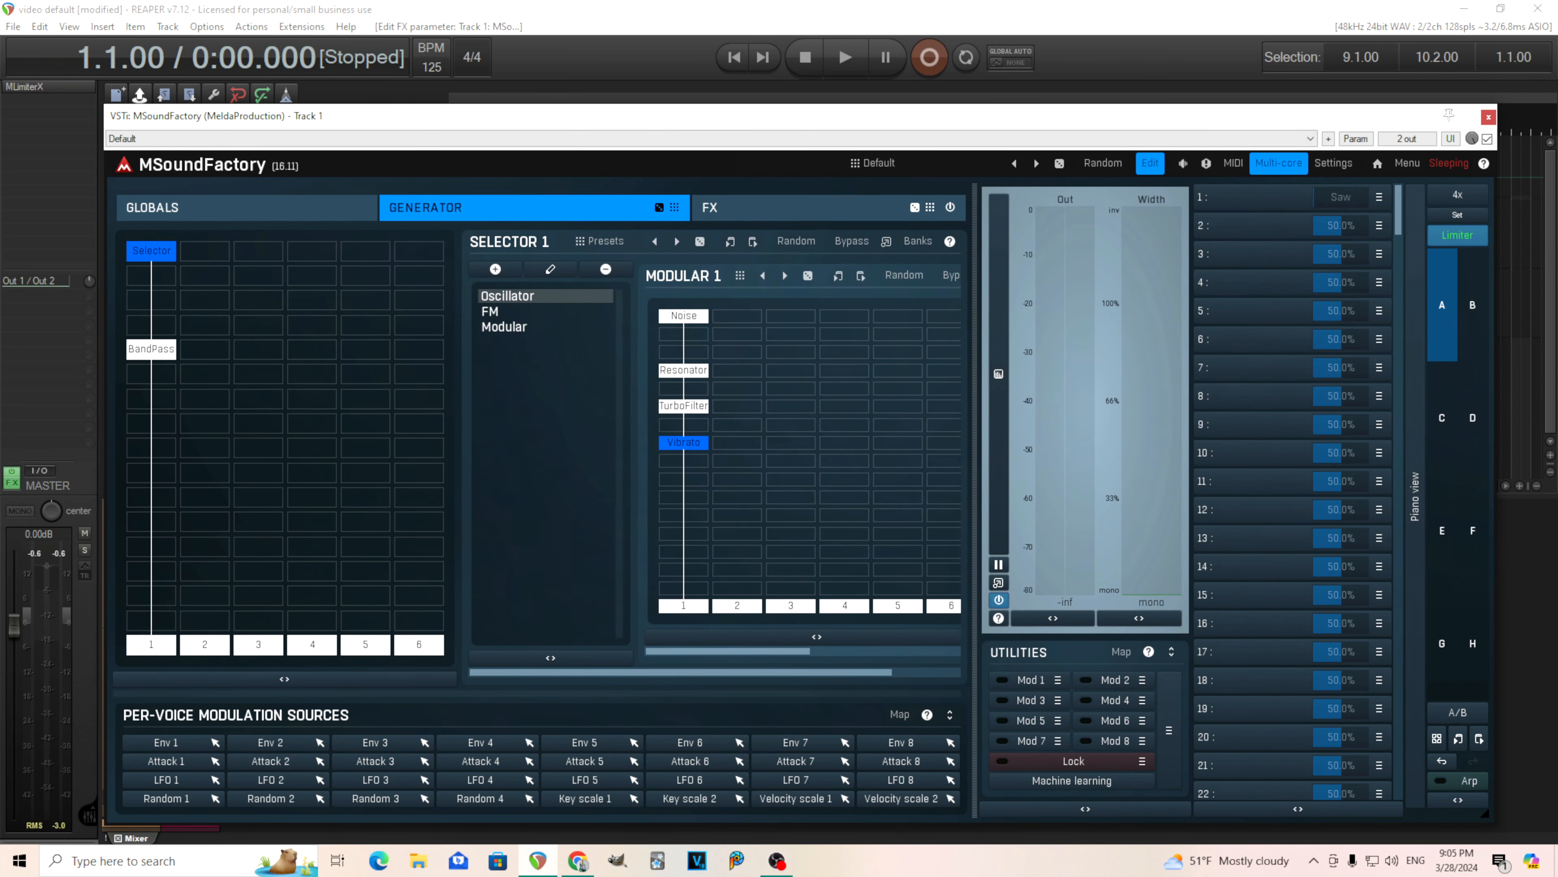
mouse_move(1350, 197)
left_mouse_down()
mouse_move(1368, 197)
mouse_move(1313, 198)
mouse_move(1357, 196)
left_mouse_up()
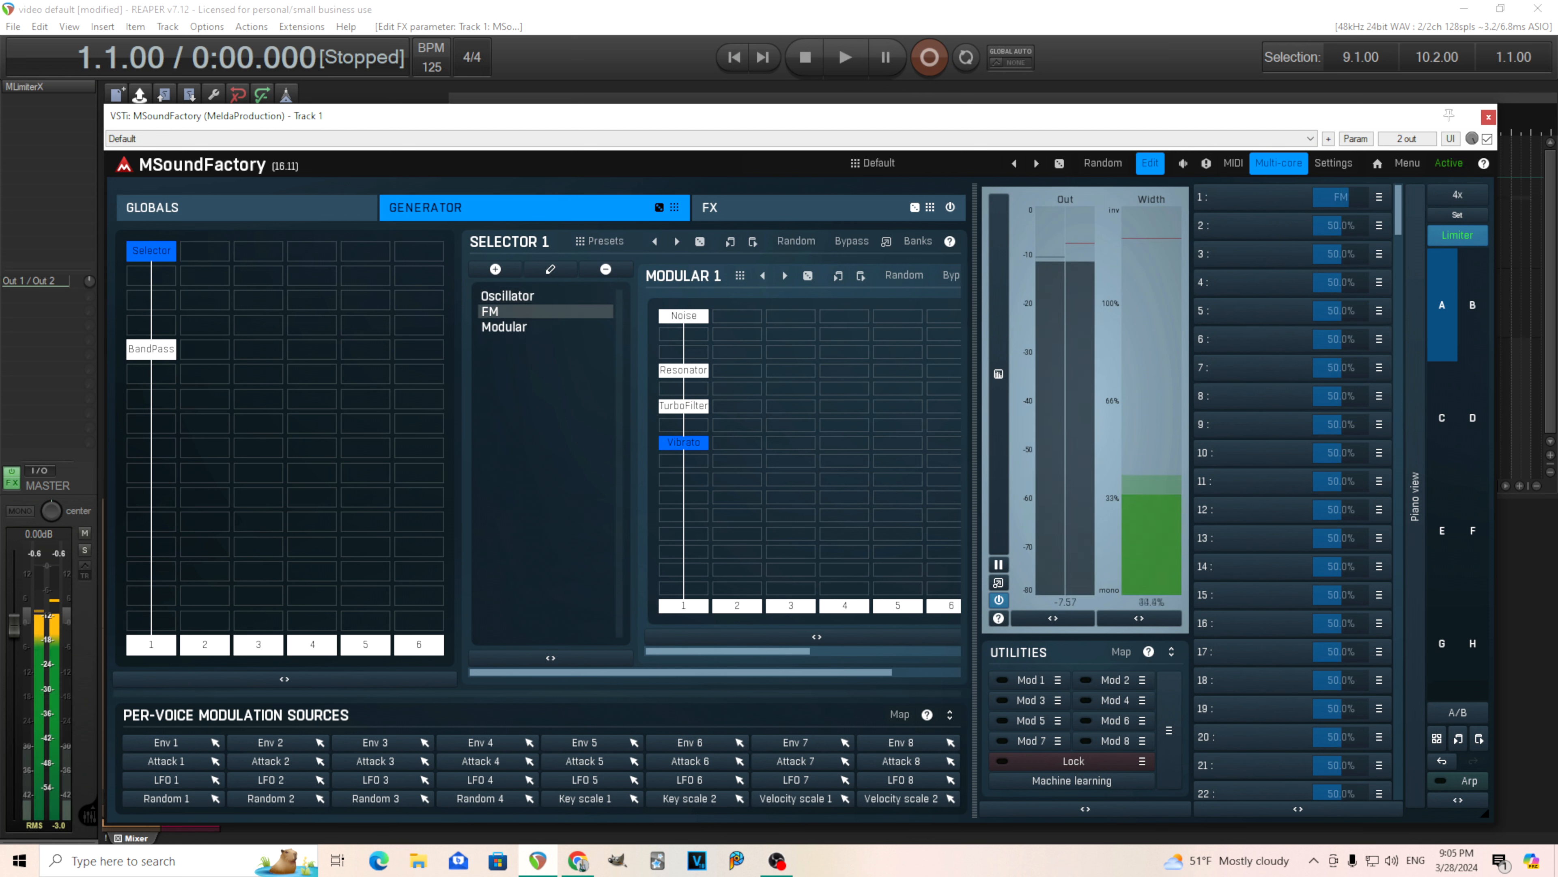
mouse_move(1342, 197)
left_mouse_down()
mouse_move(1313, 197)
mouse_move(1368, 197)
left_mouse_up()
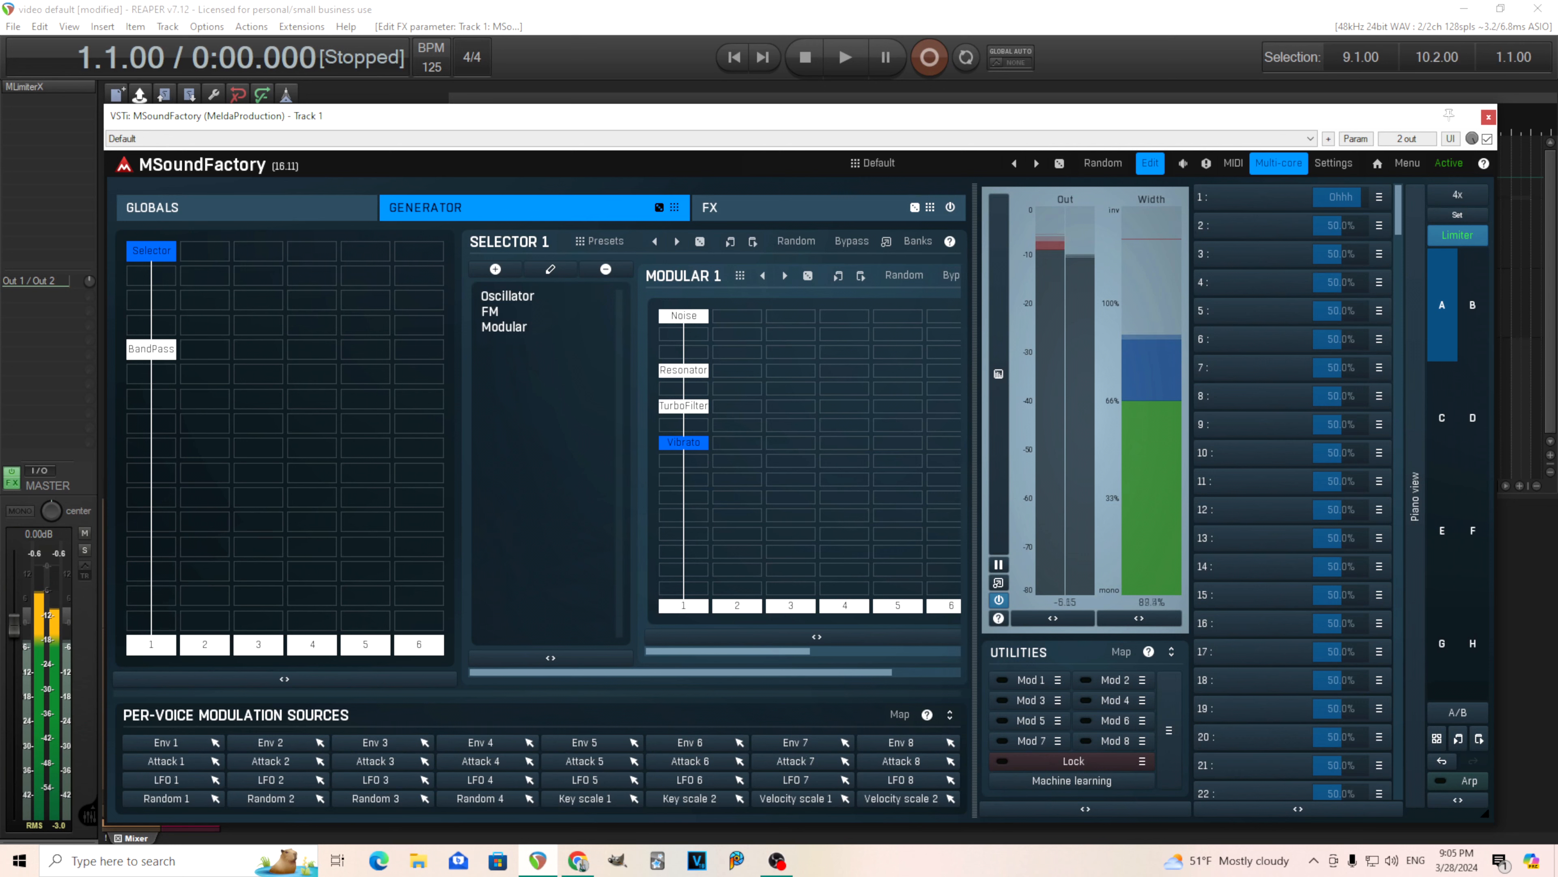
left_click_drag(1348, 197, 1348, 257)
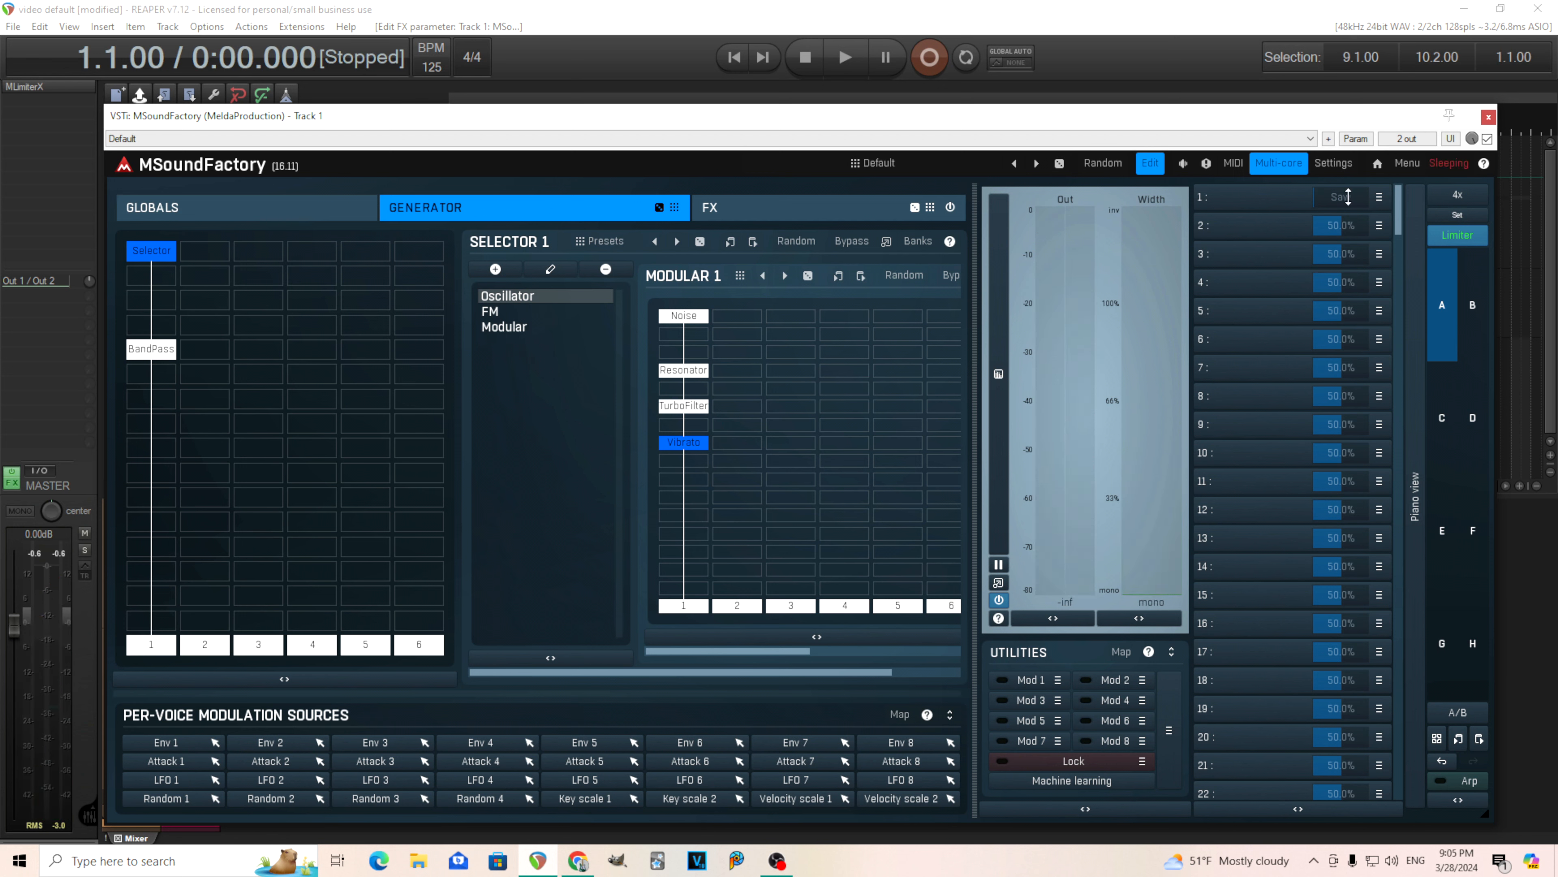
mouse_move(1348, 196)
left_mouse_down()
mouse_move(1348, 135)
mouse_move(1348, 193)
left_mouse_up()
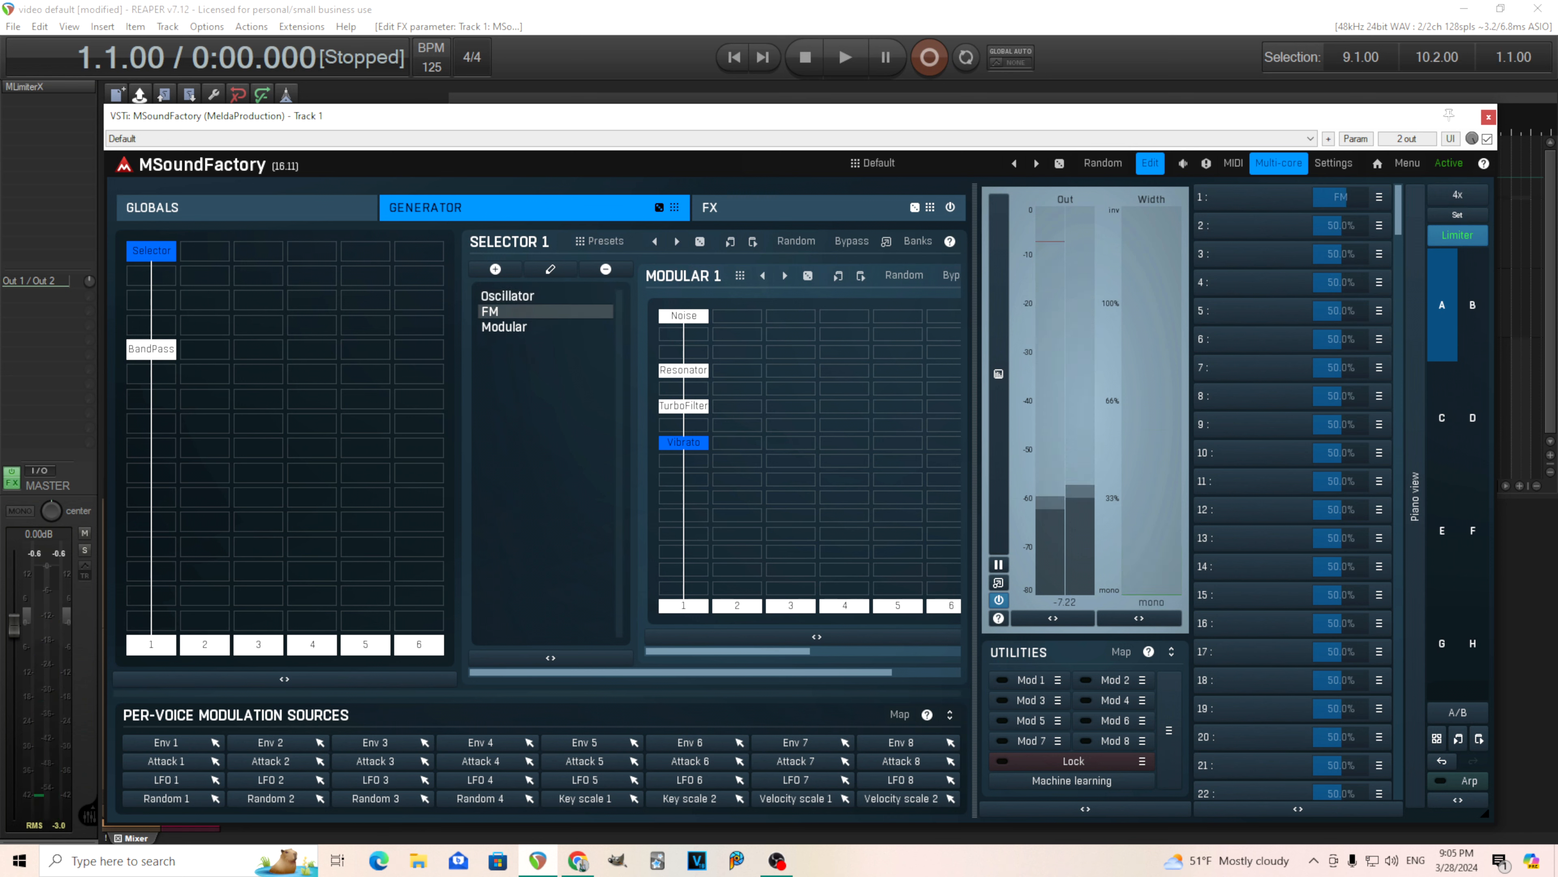
mouse_move(1340, 197)
left_mouse_down()
mouse_move(1340, 154)
mouse_move(1340, 197)
left_mouse_up()
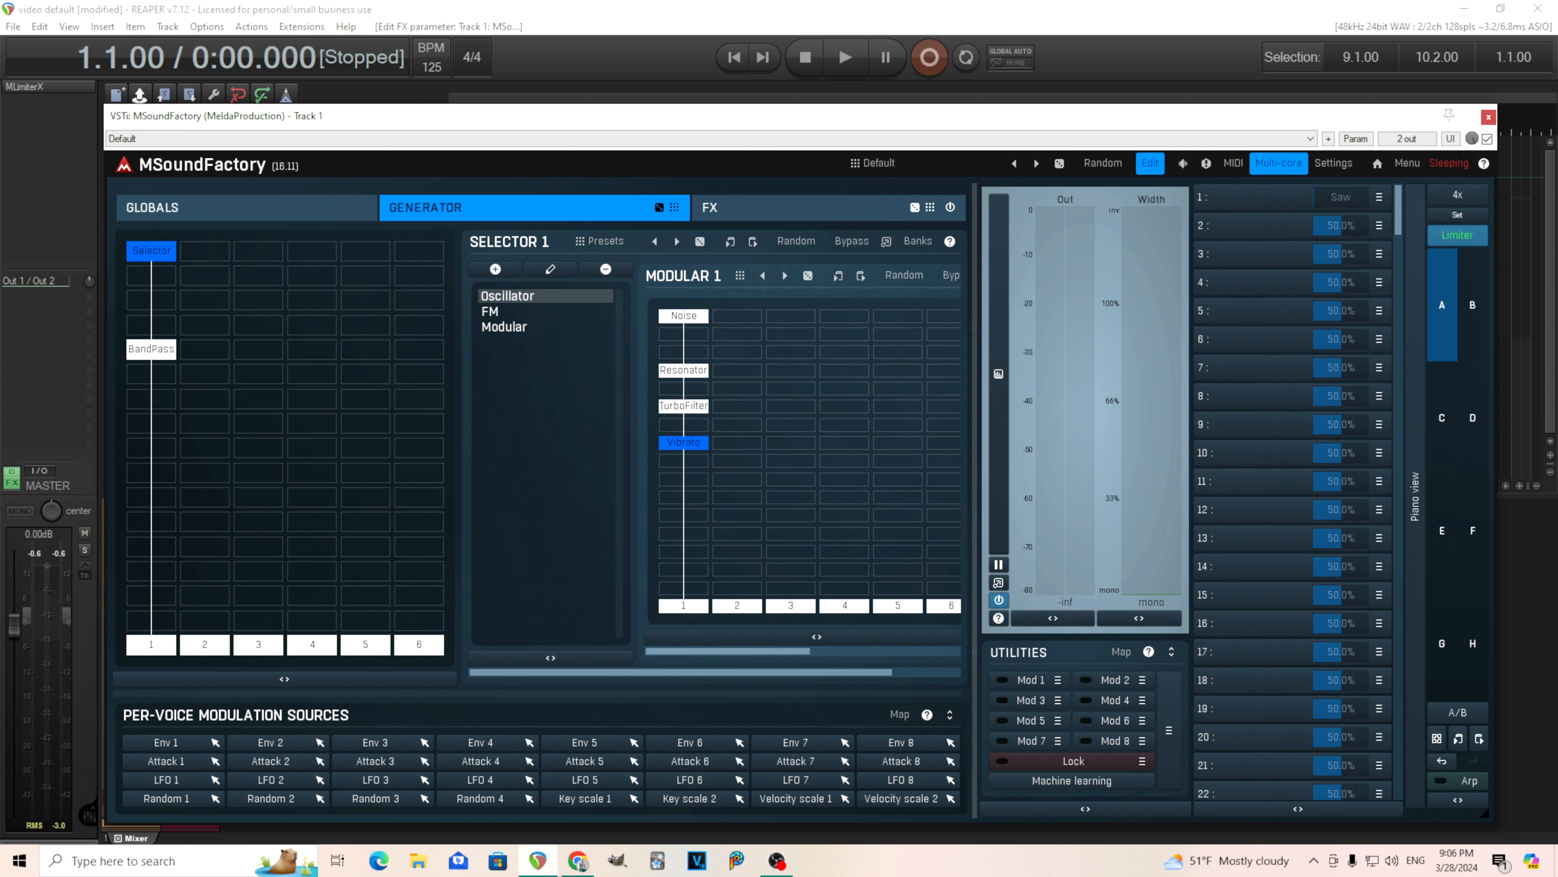
Assign Multiparameter 1 as the target of Modulator 1 and open the modulator's settings.
left_click(1058, 680)
left_click(1221, 730)
left_click(1030, 681)
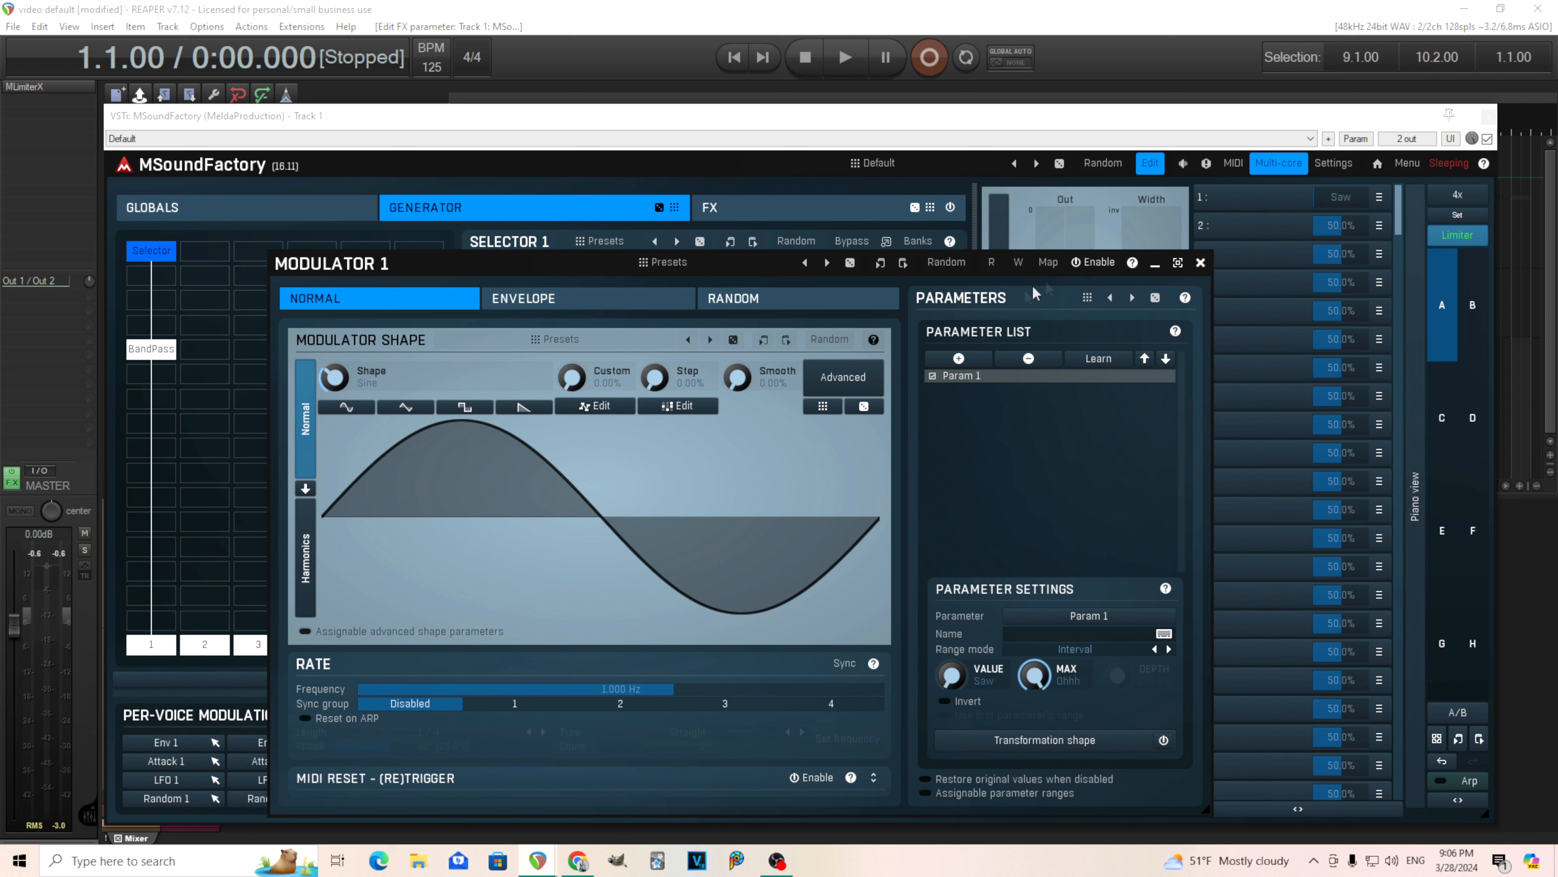
Enable Modulator 1 and sync its rate to the tempo with a length of 1 and a phase of 0°.
left_click(1086, 270)
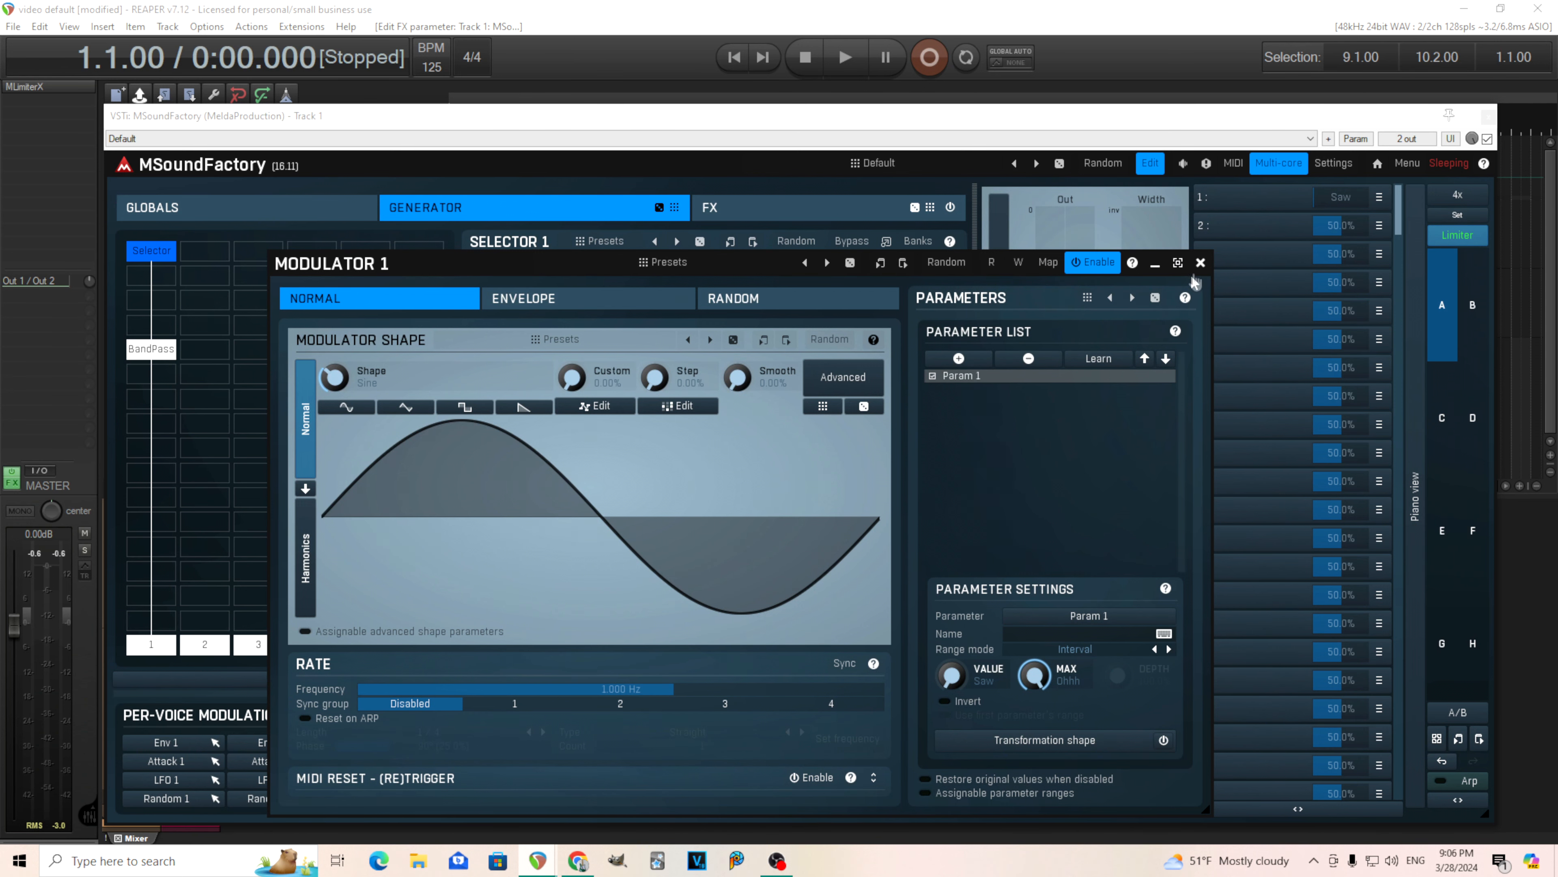
left_click(1201, 263)
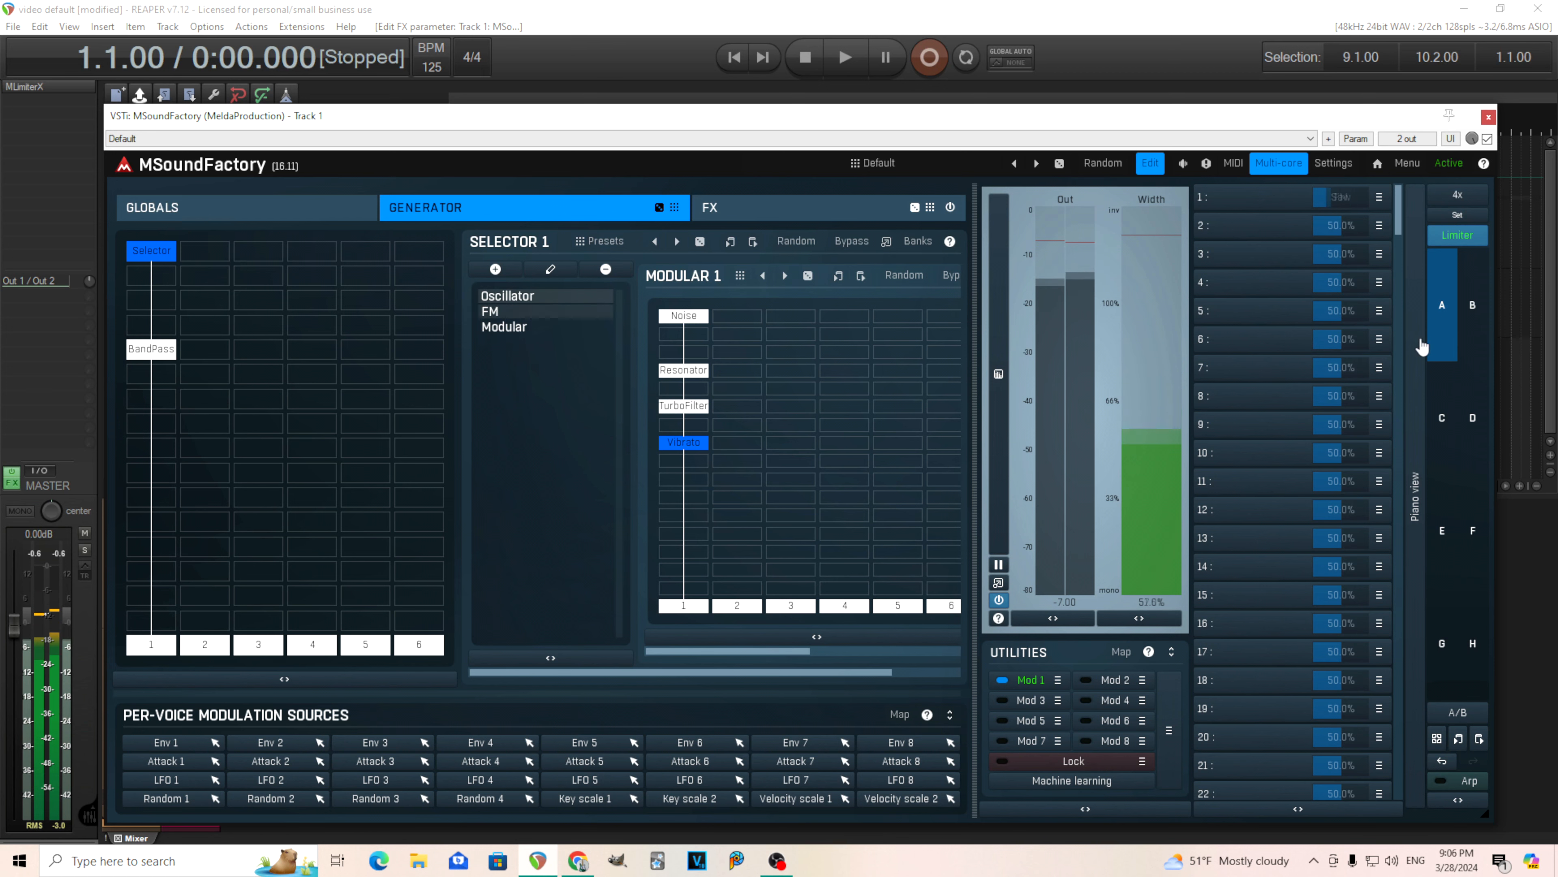
left_click(1031, 679)
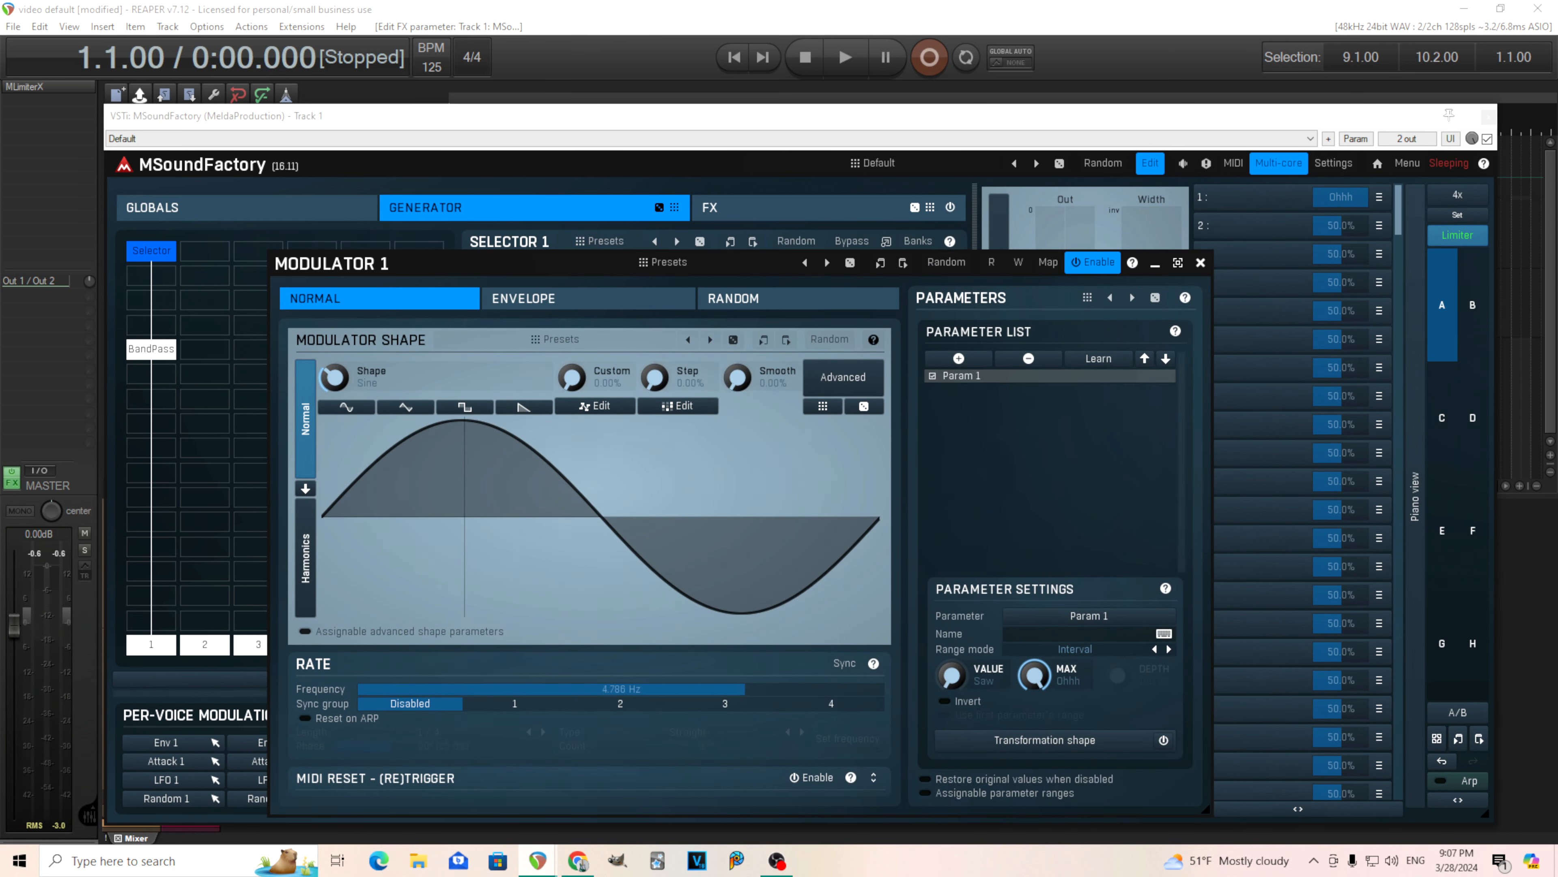
left_click(845, 664)
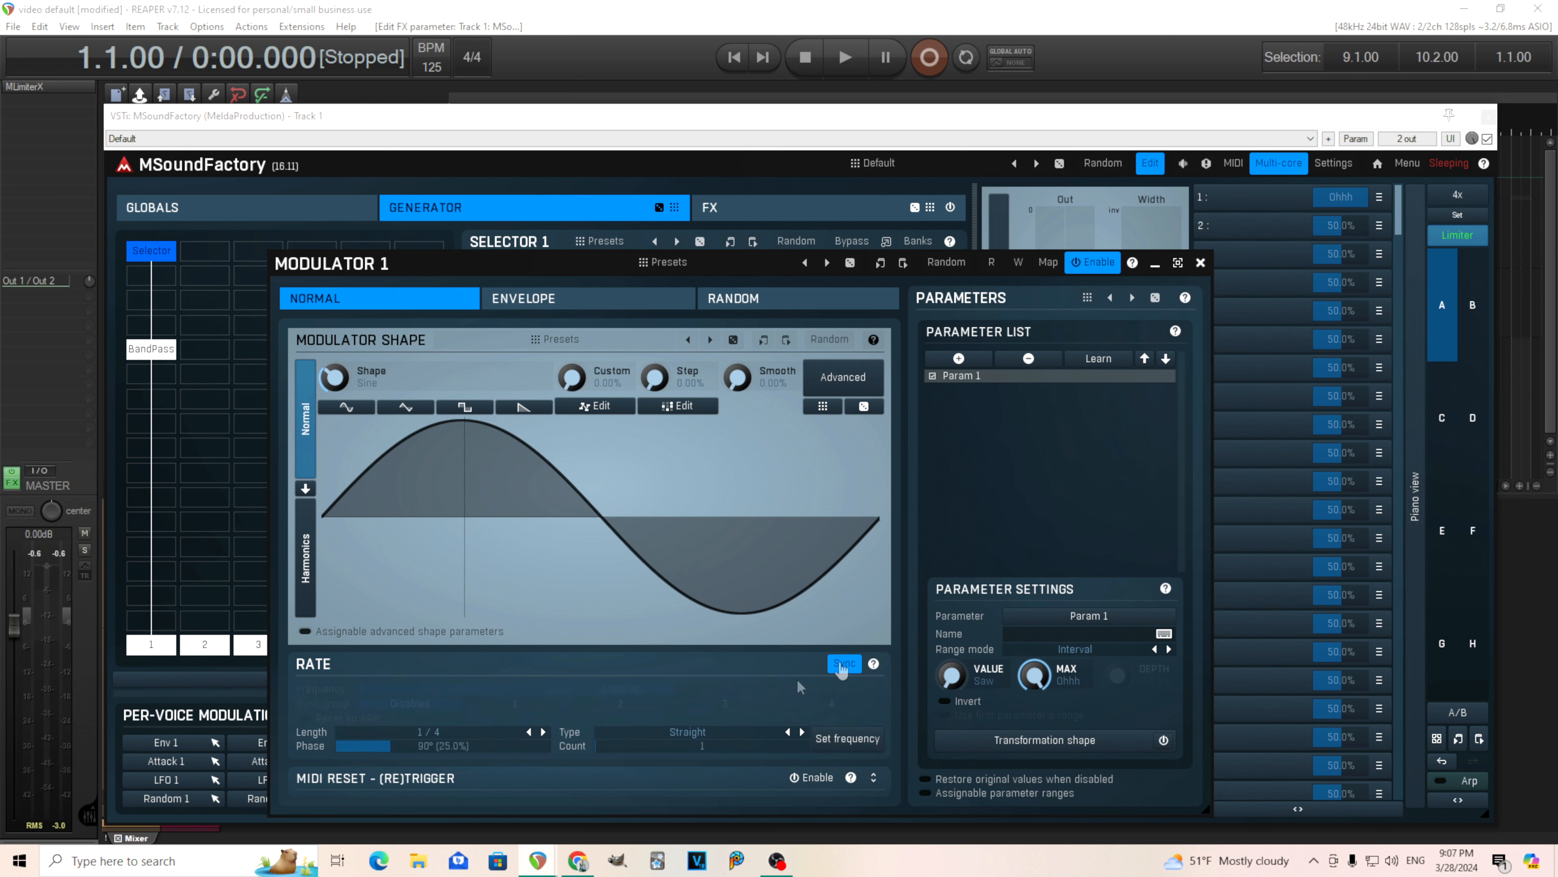
double_click(442, 745)
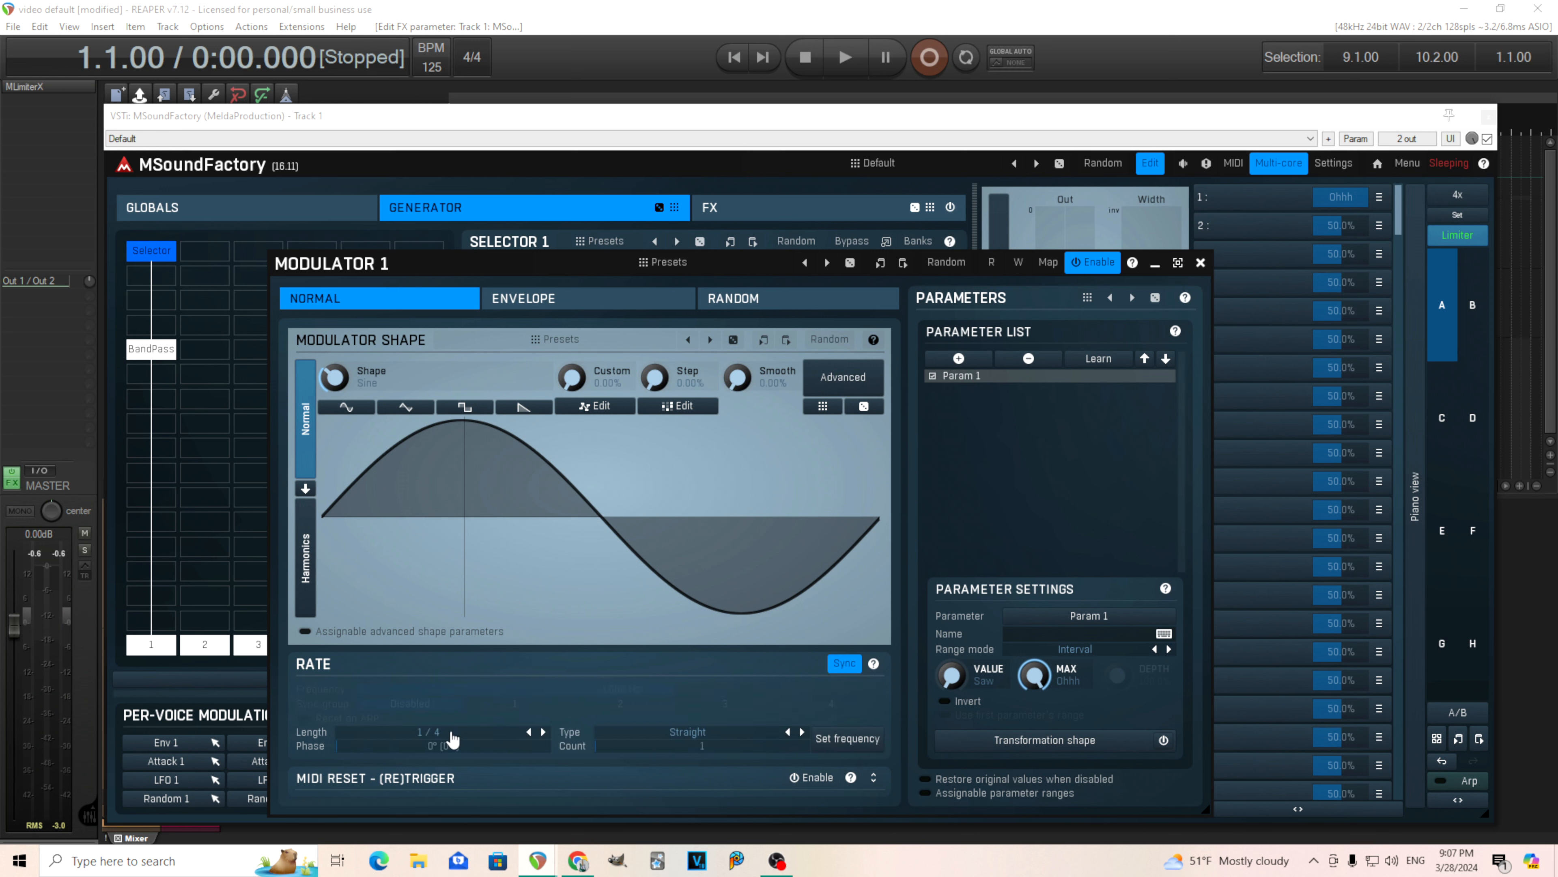
left_click(452, 734)
left_click(463, 704)
left_click(1201, 264)
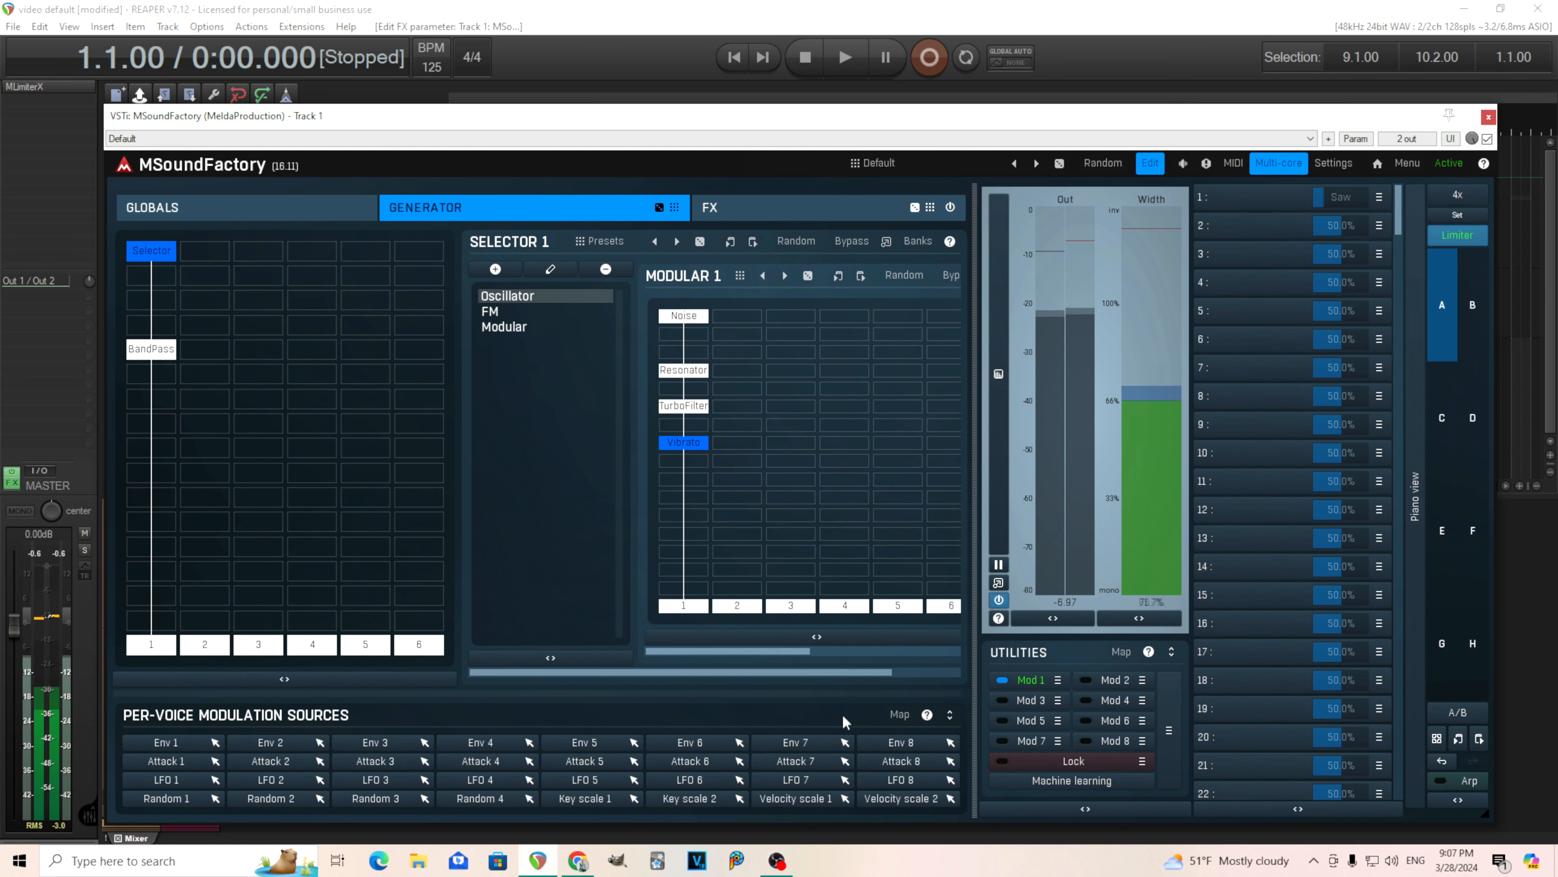
Set Modulator 1's Step amount to 100% and edit its step sequence to 4 steps, with the second step at 50%.
left_click(1028, 679)
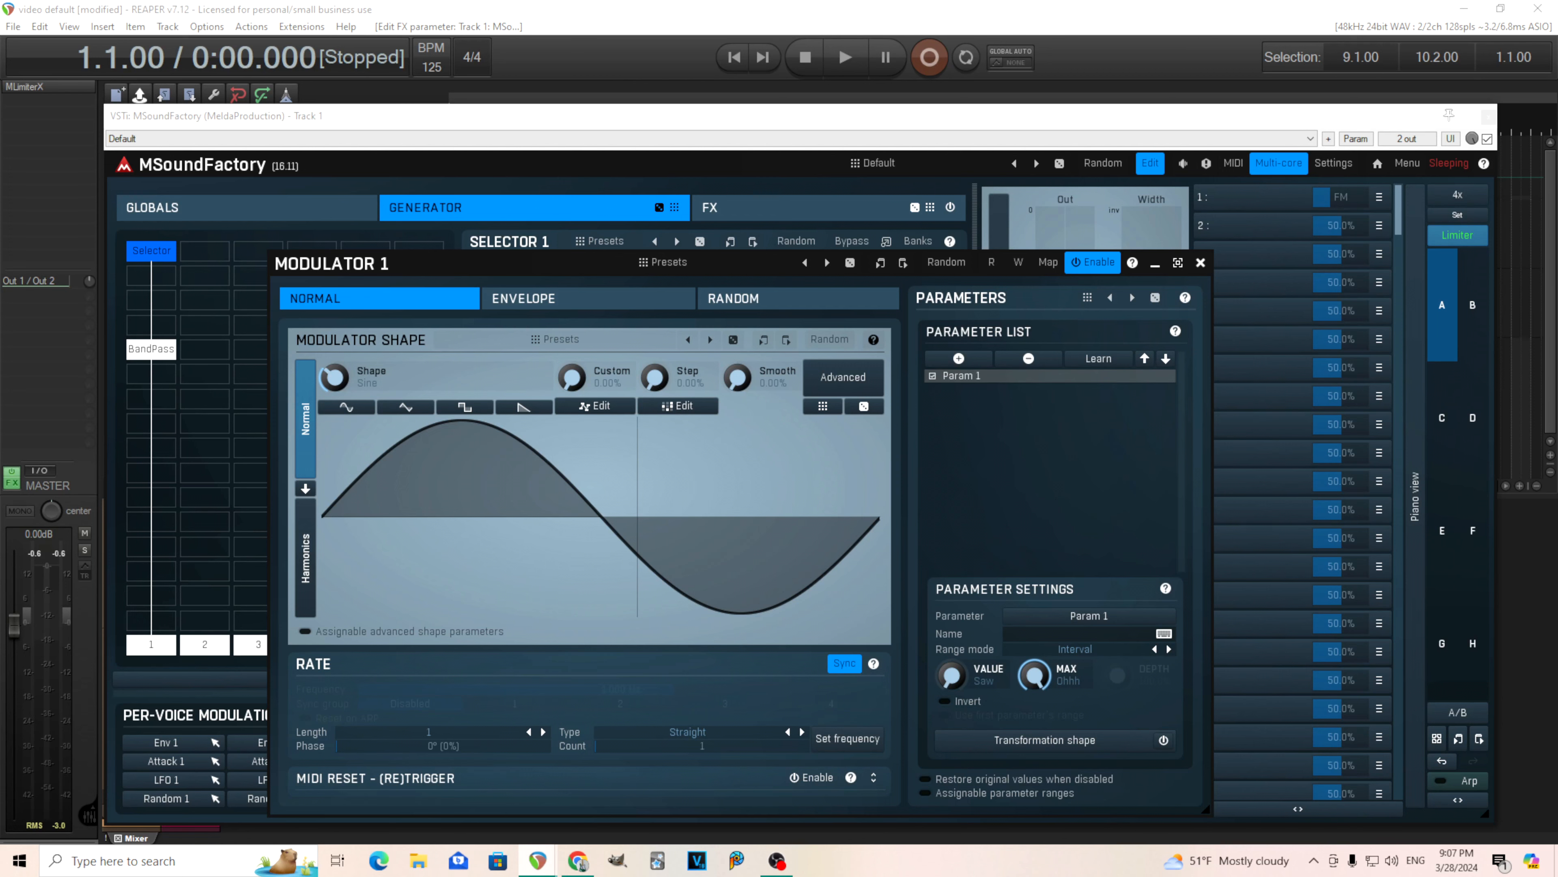
left_click_drag(654, 377, 655, 271)
left_click(677, 406)
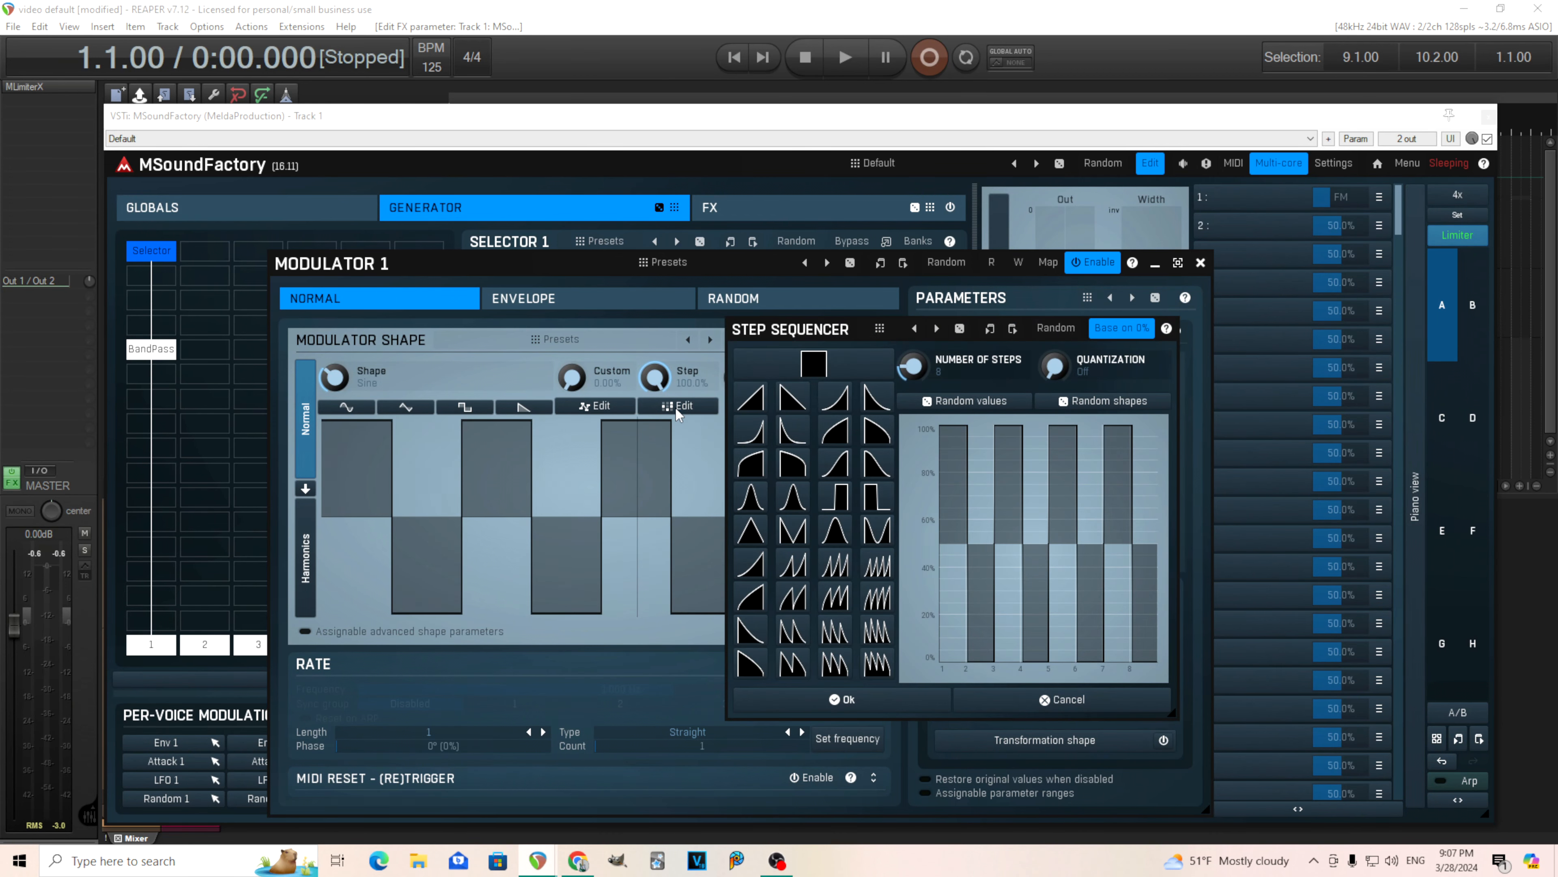
left_click_drag(913, 366, 912, 393)
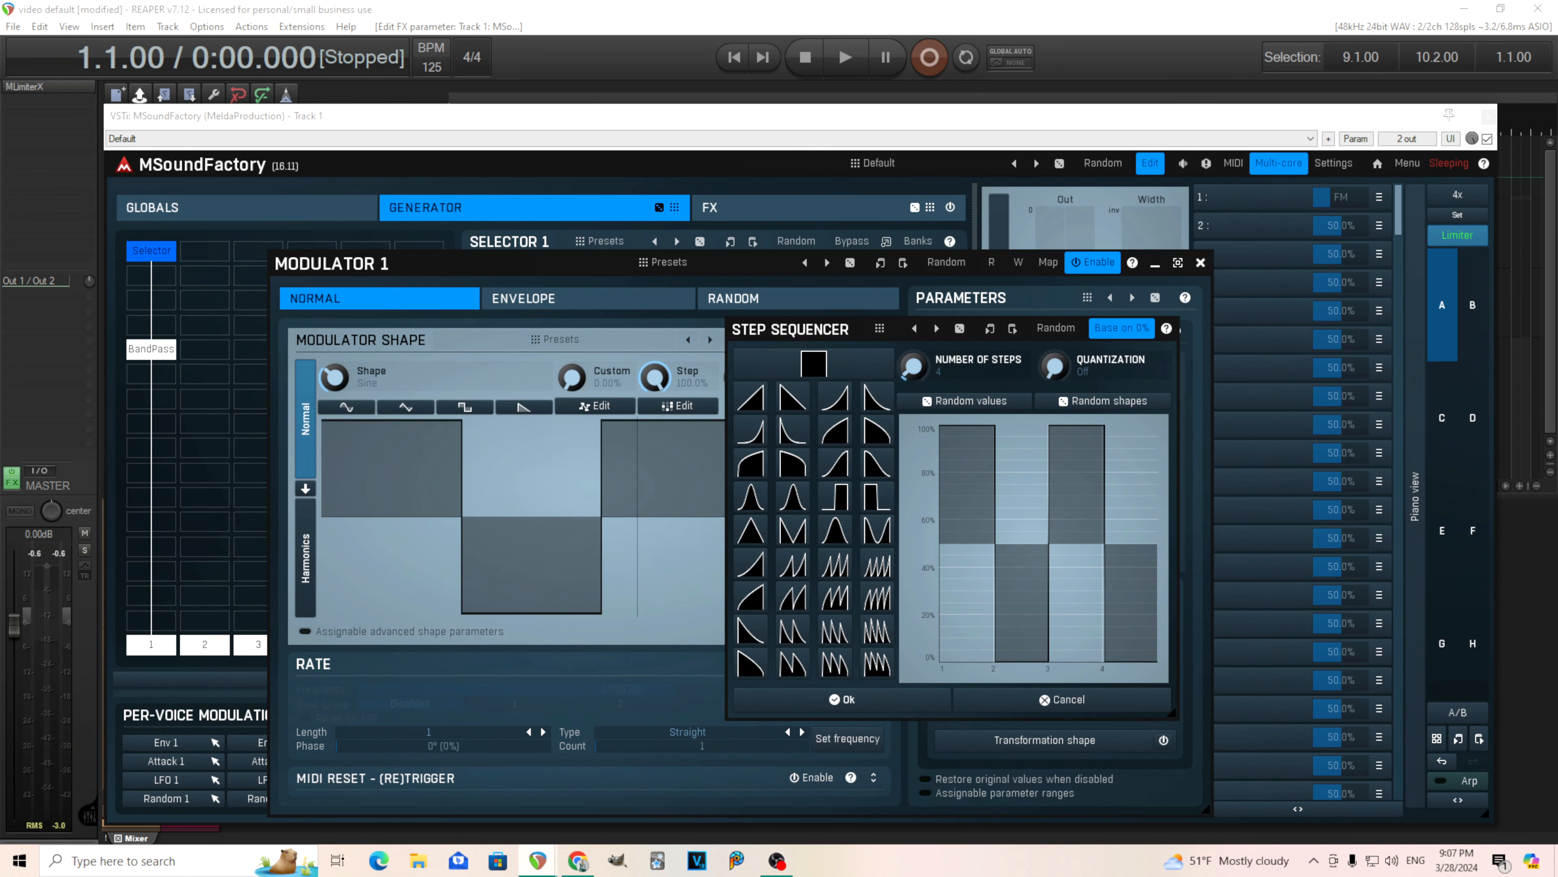
left_click_drag(1013, 546, 1009, 545)
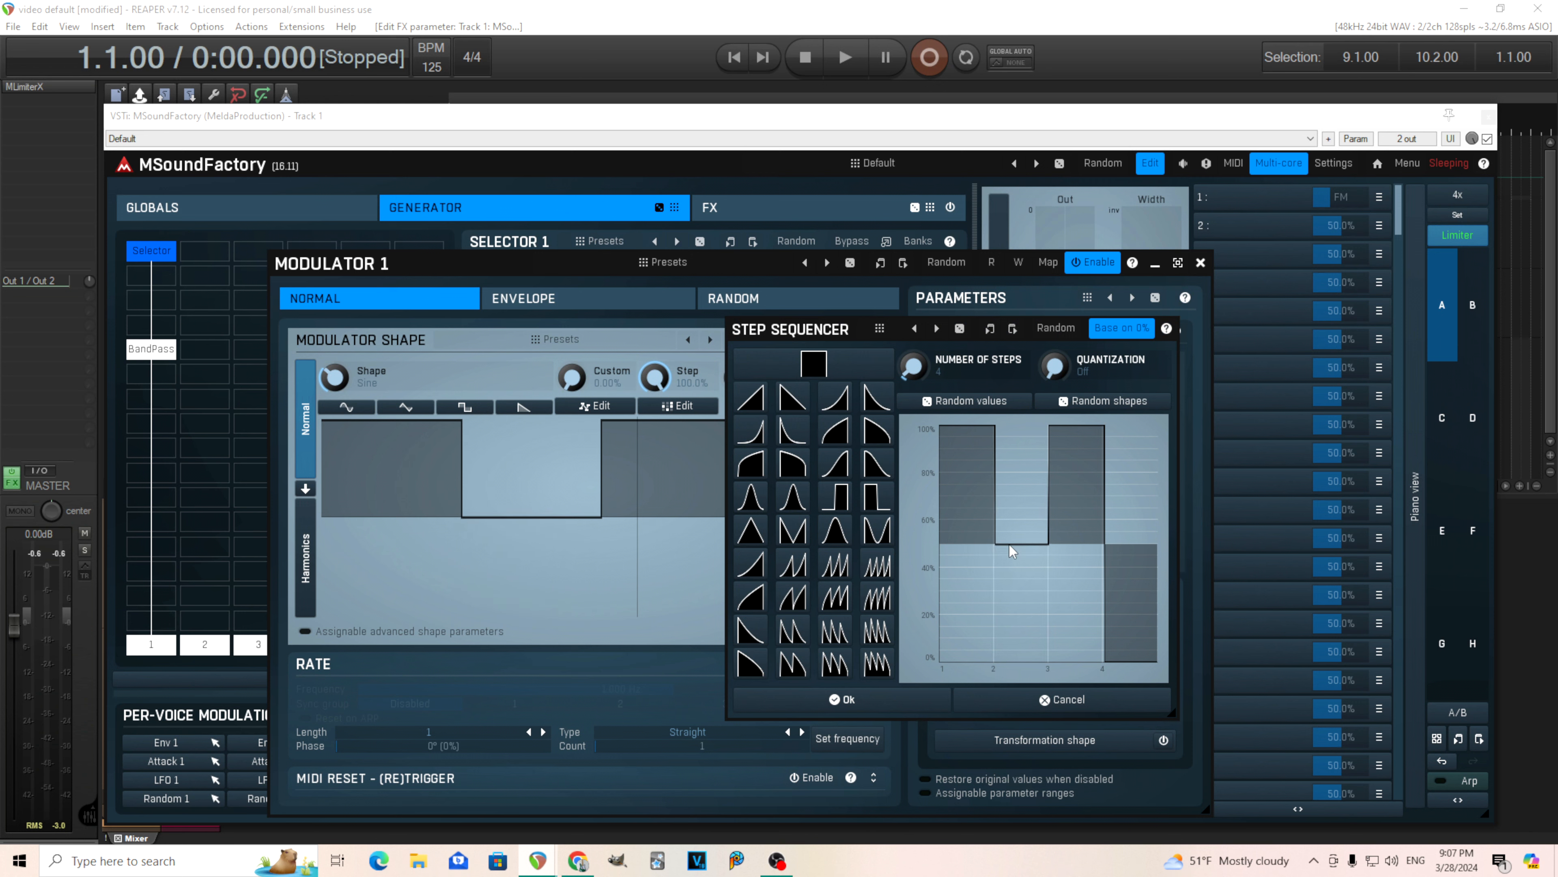
left_click(849, 700)
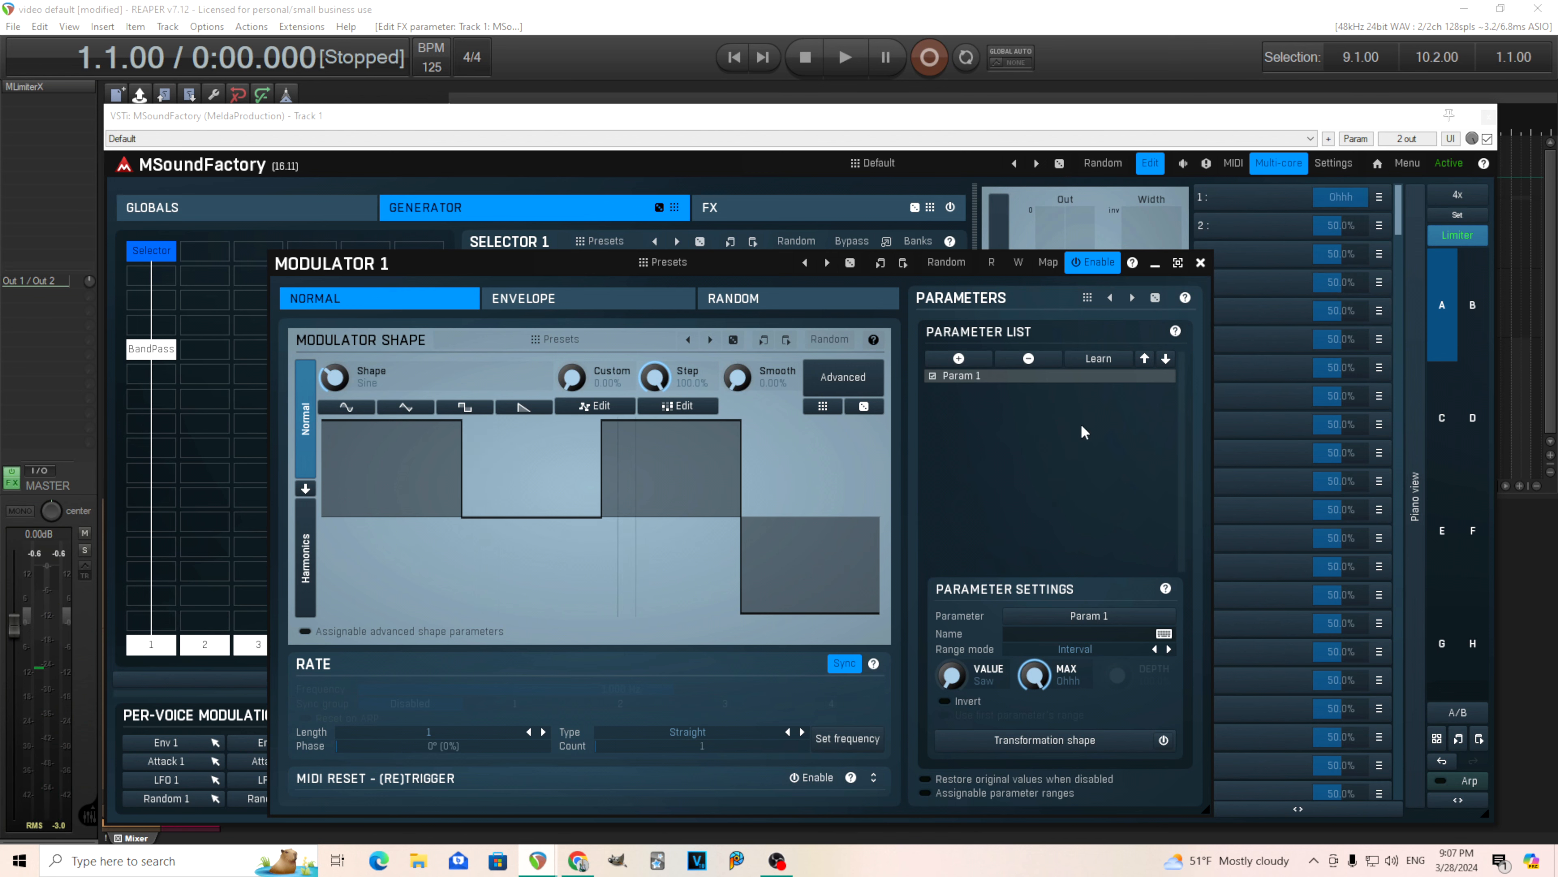
left_click(1200, 264)
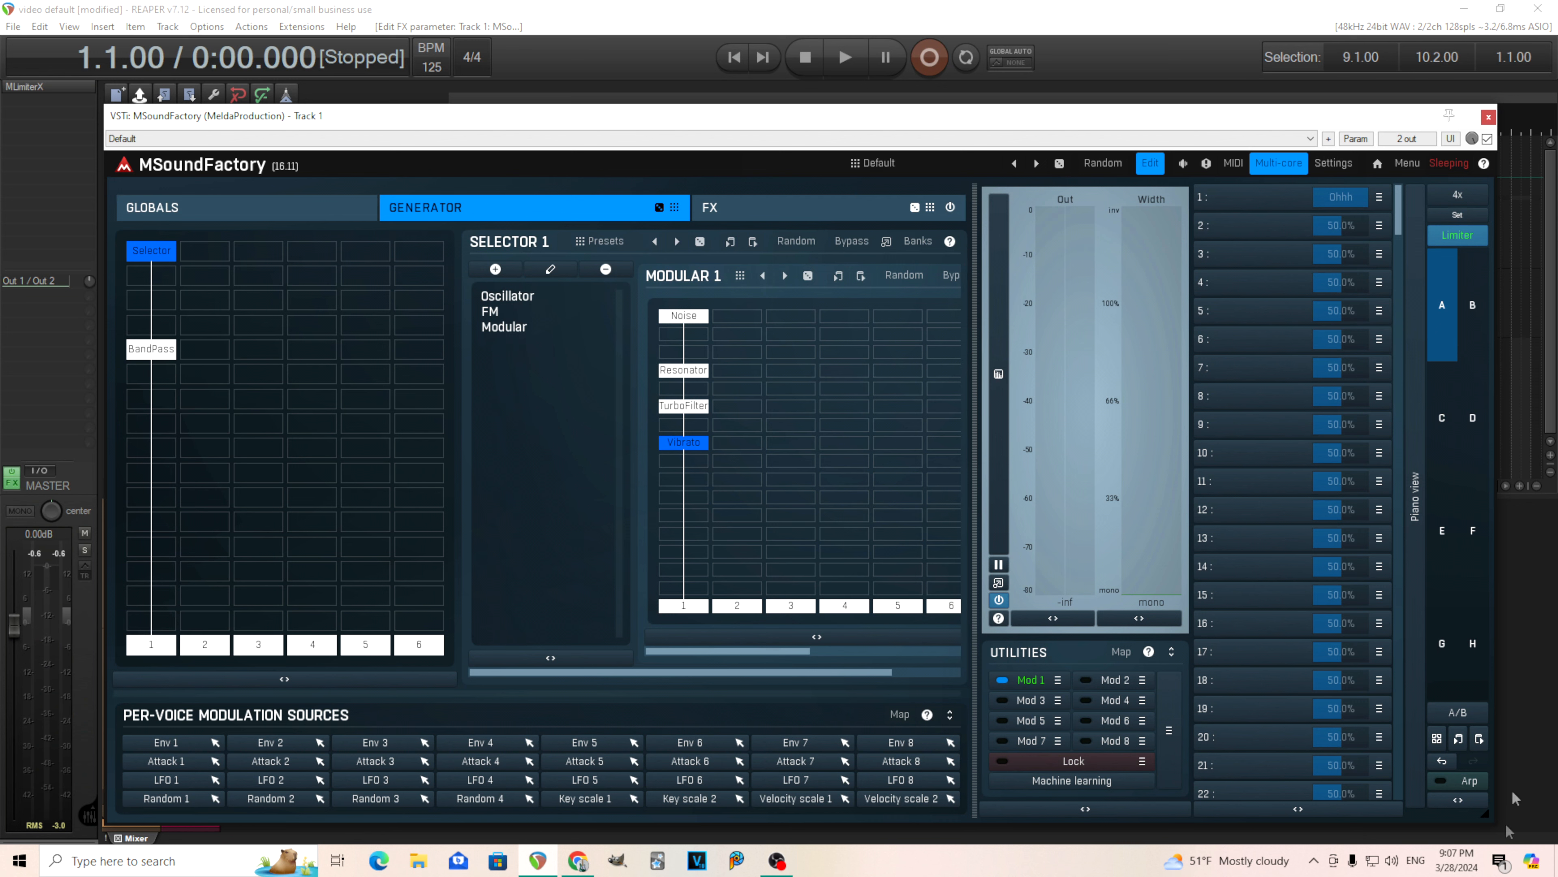
Turn on the arpeggiator and set the global volume to -3.53 dB.
left_click(1441, 781)
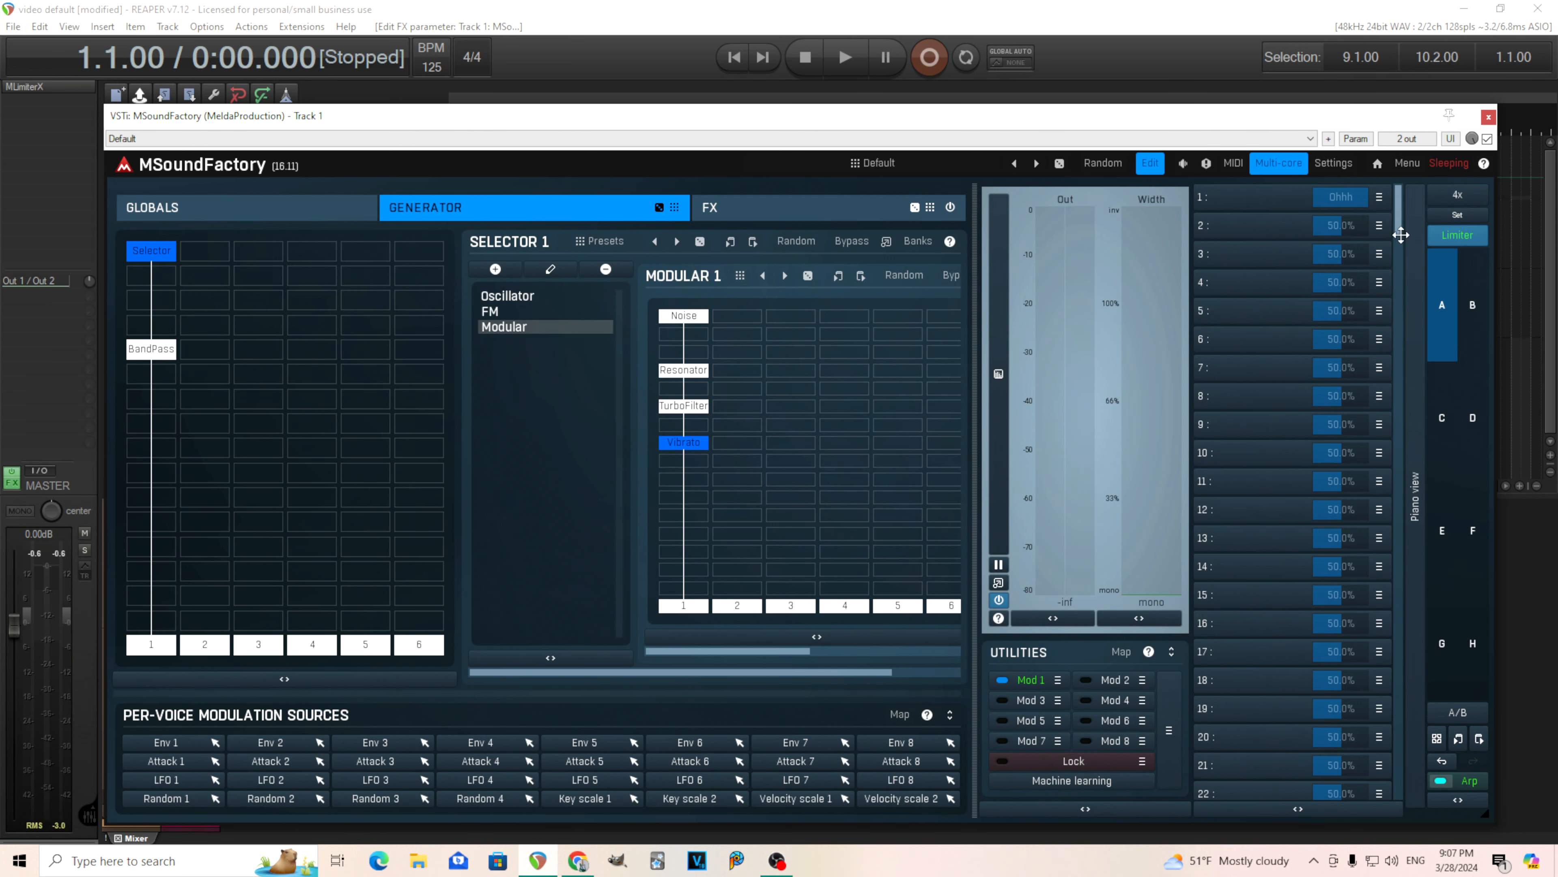
left_click(214, 206)
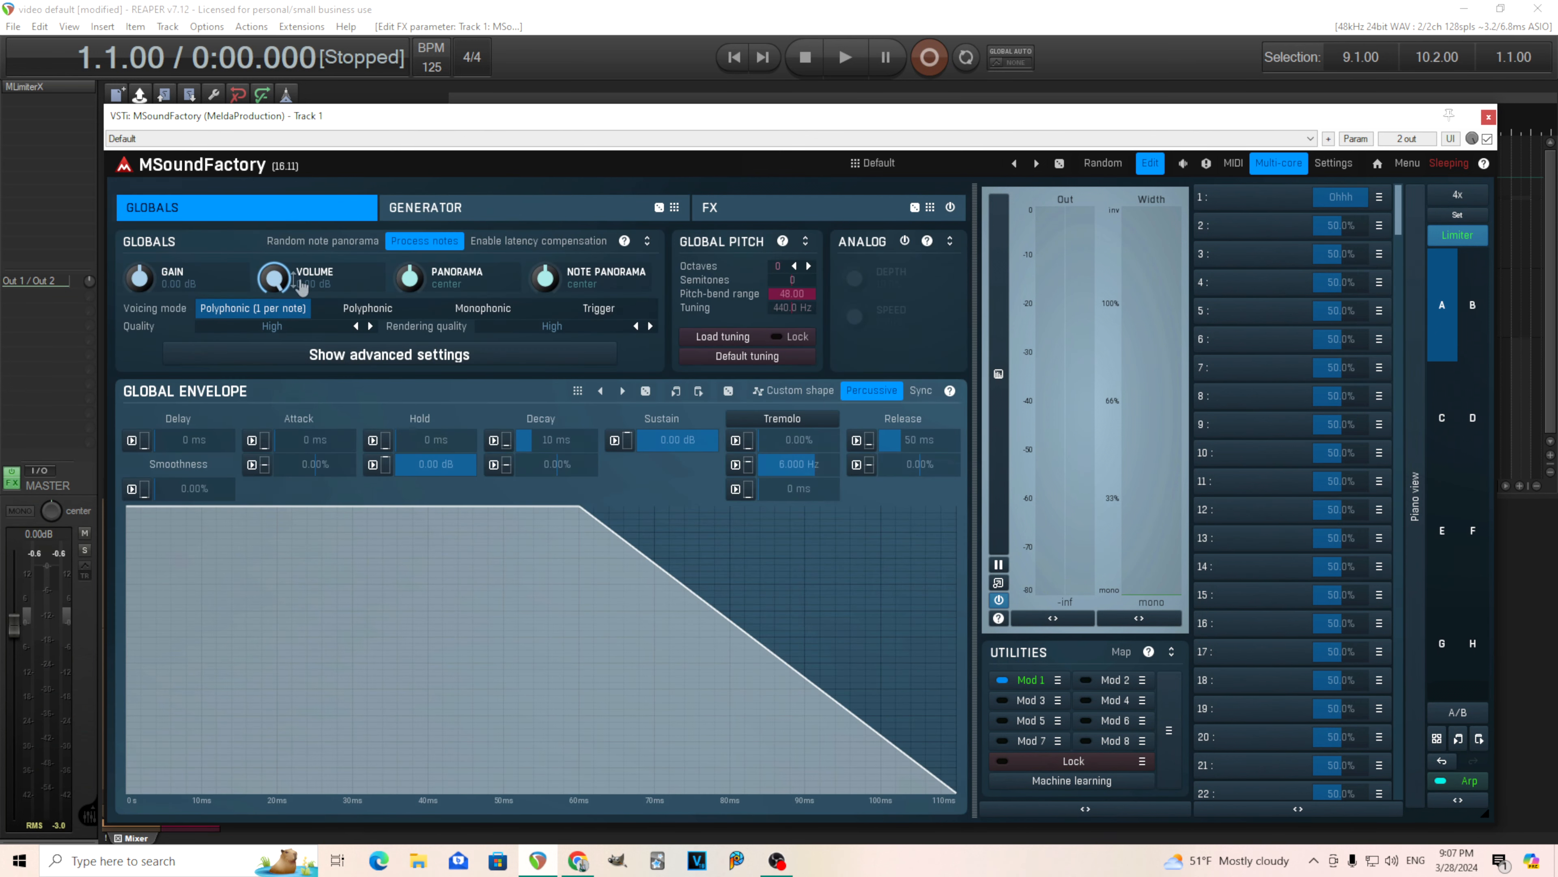
left_click(1466, 781)
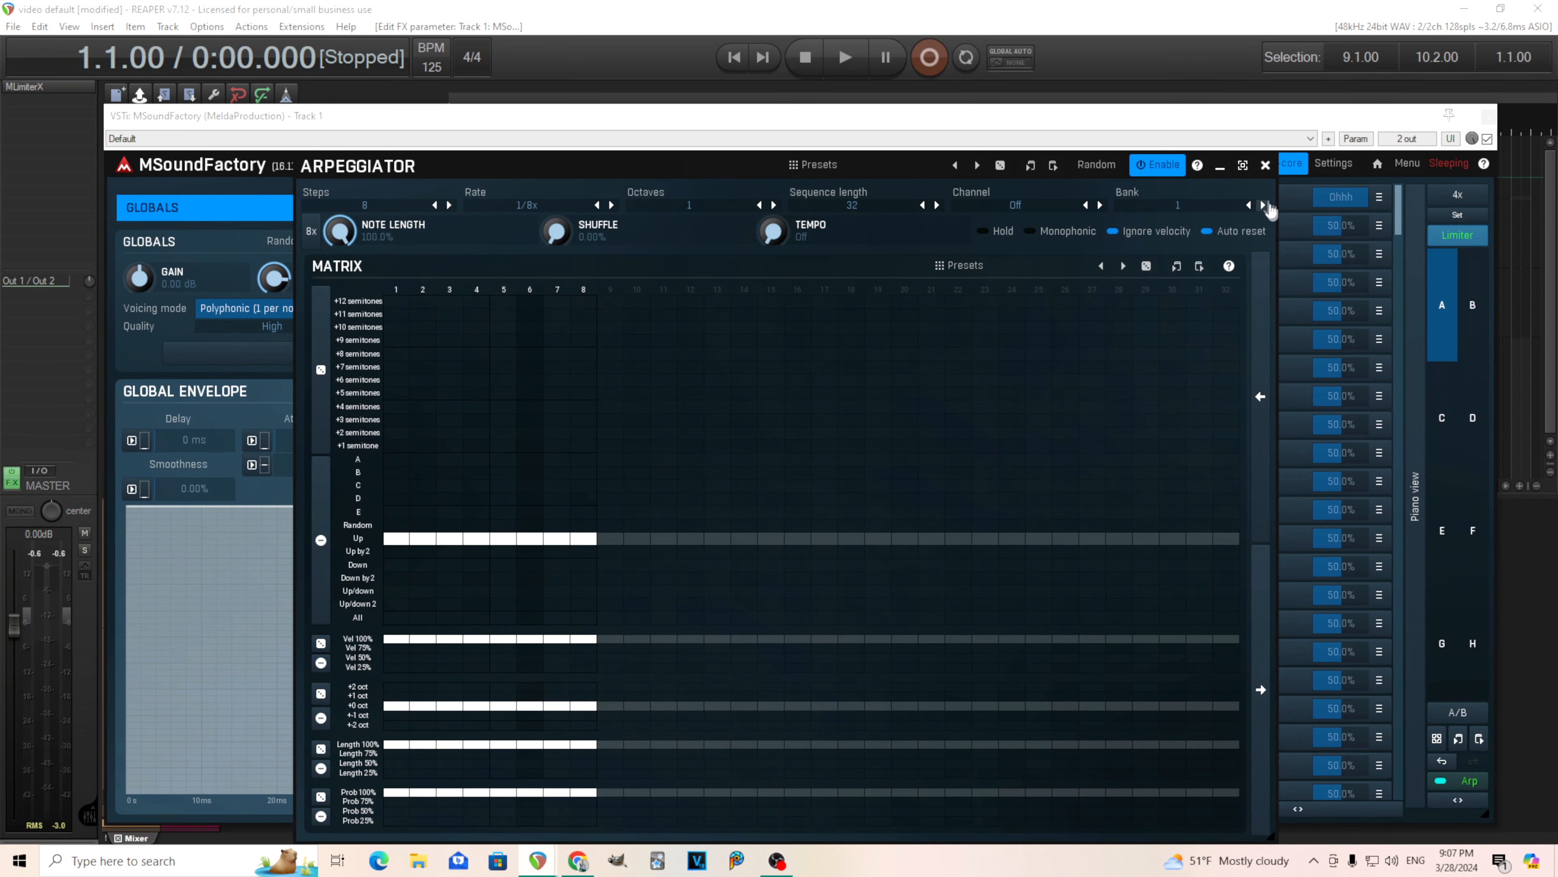
left_click(1265, 165)
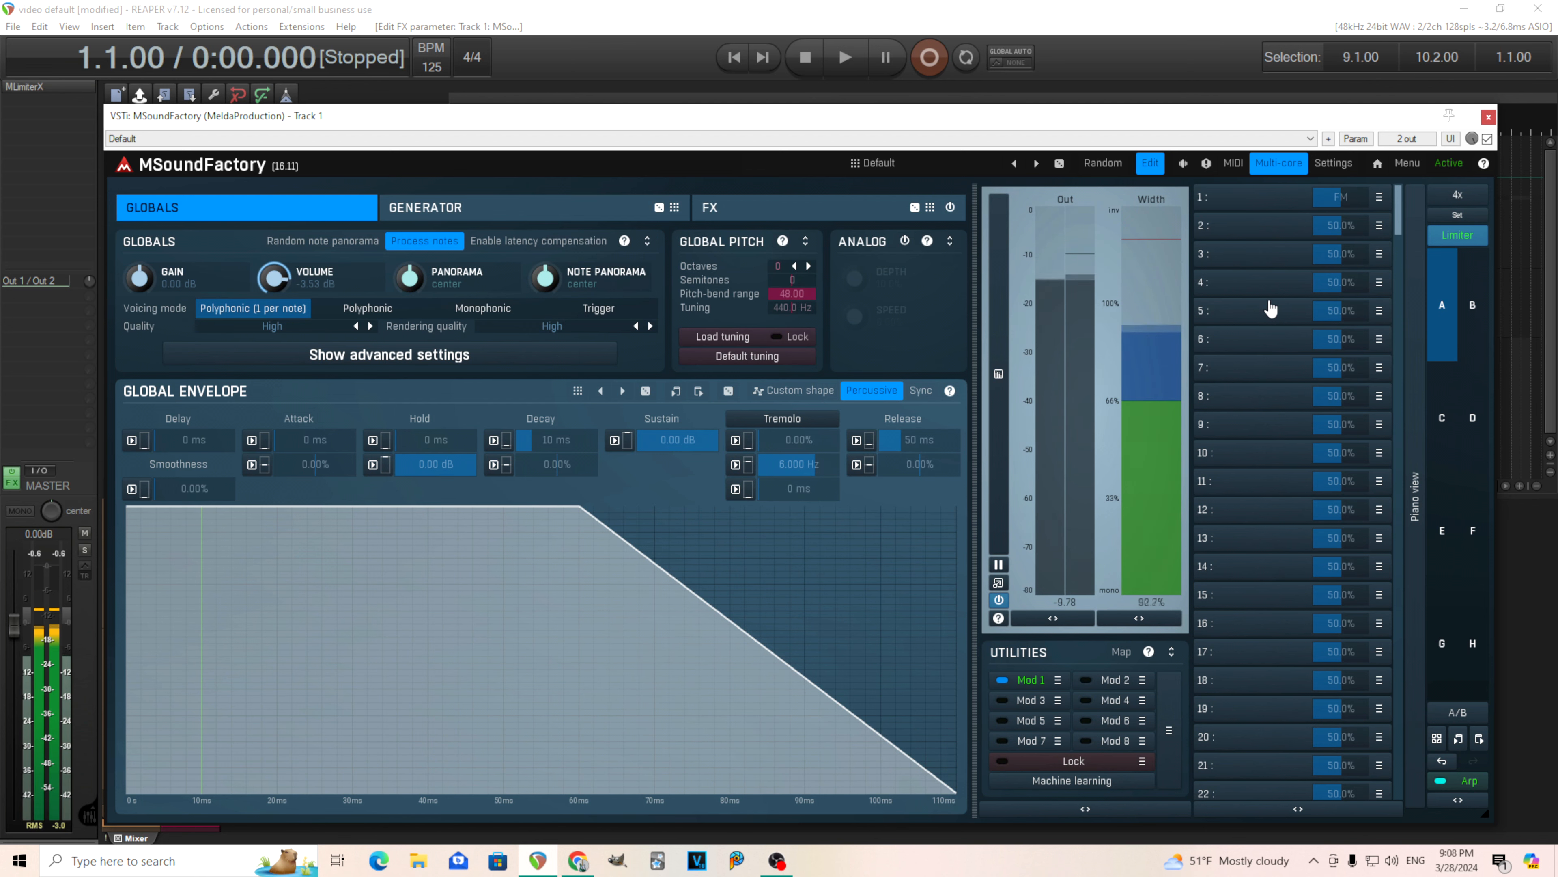
Load the Up/down preset in the arpeggiator, then close the arpeggiator and Modulator 1 settings.
left_click(1031, 679)
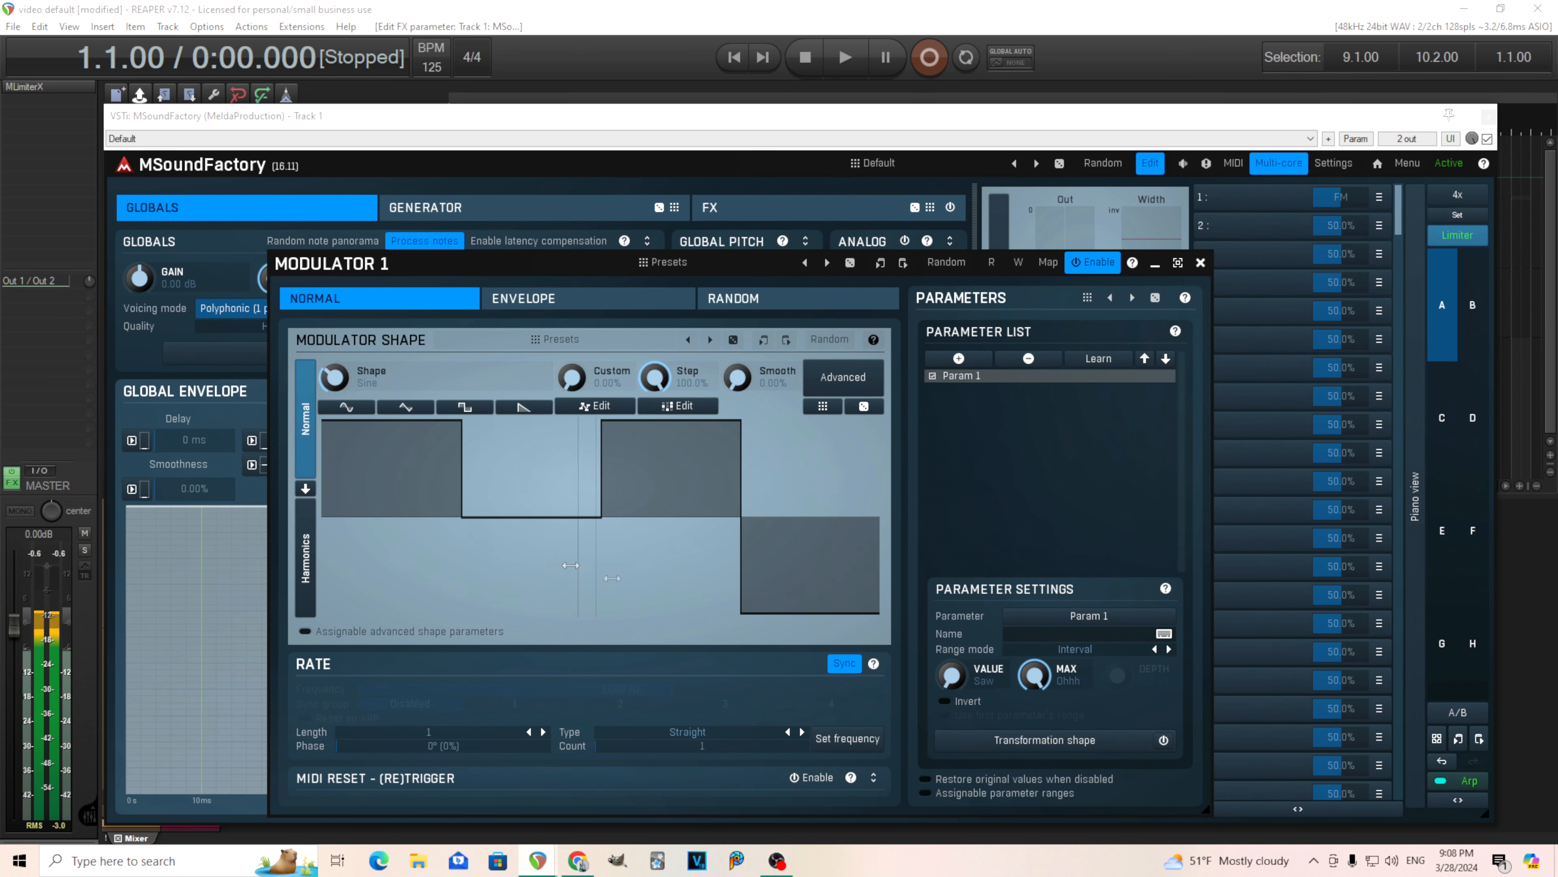
left_click(1470, 780)
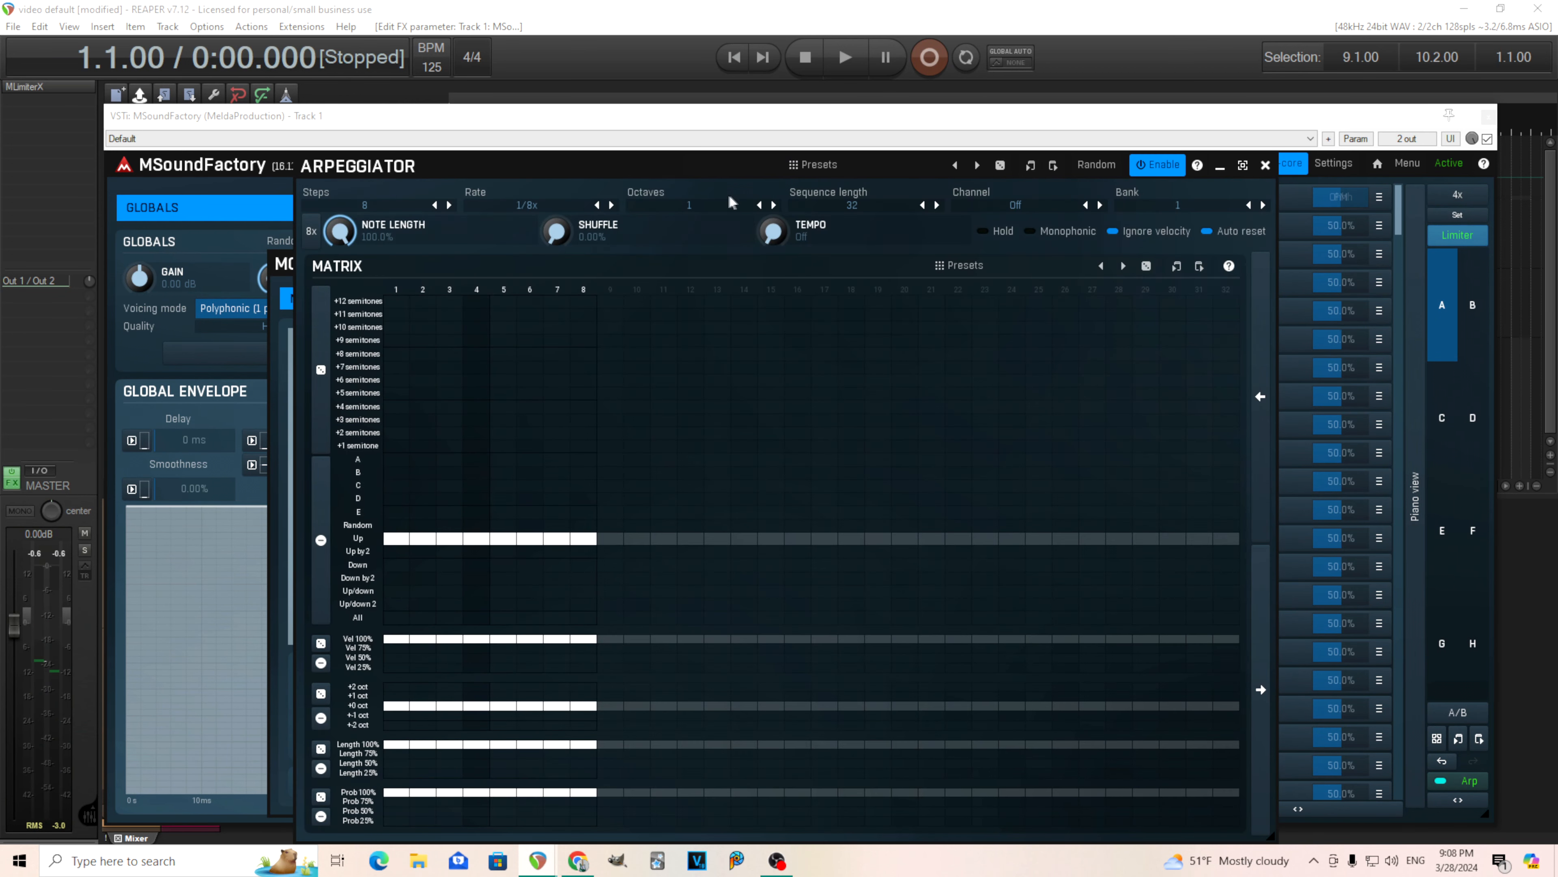
left_click(808, 165)
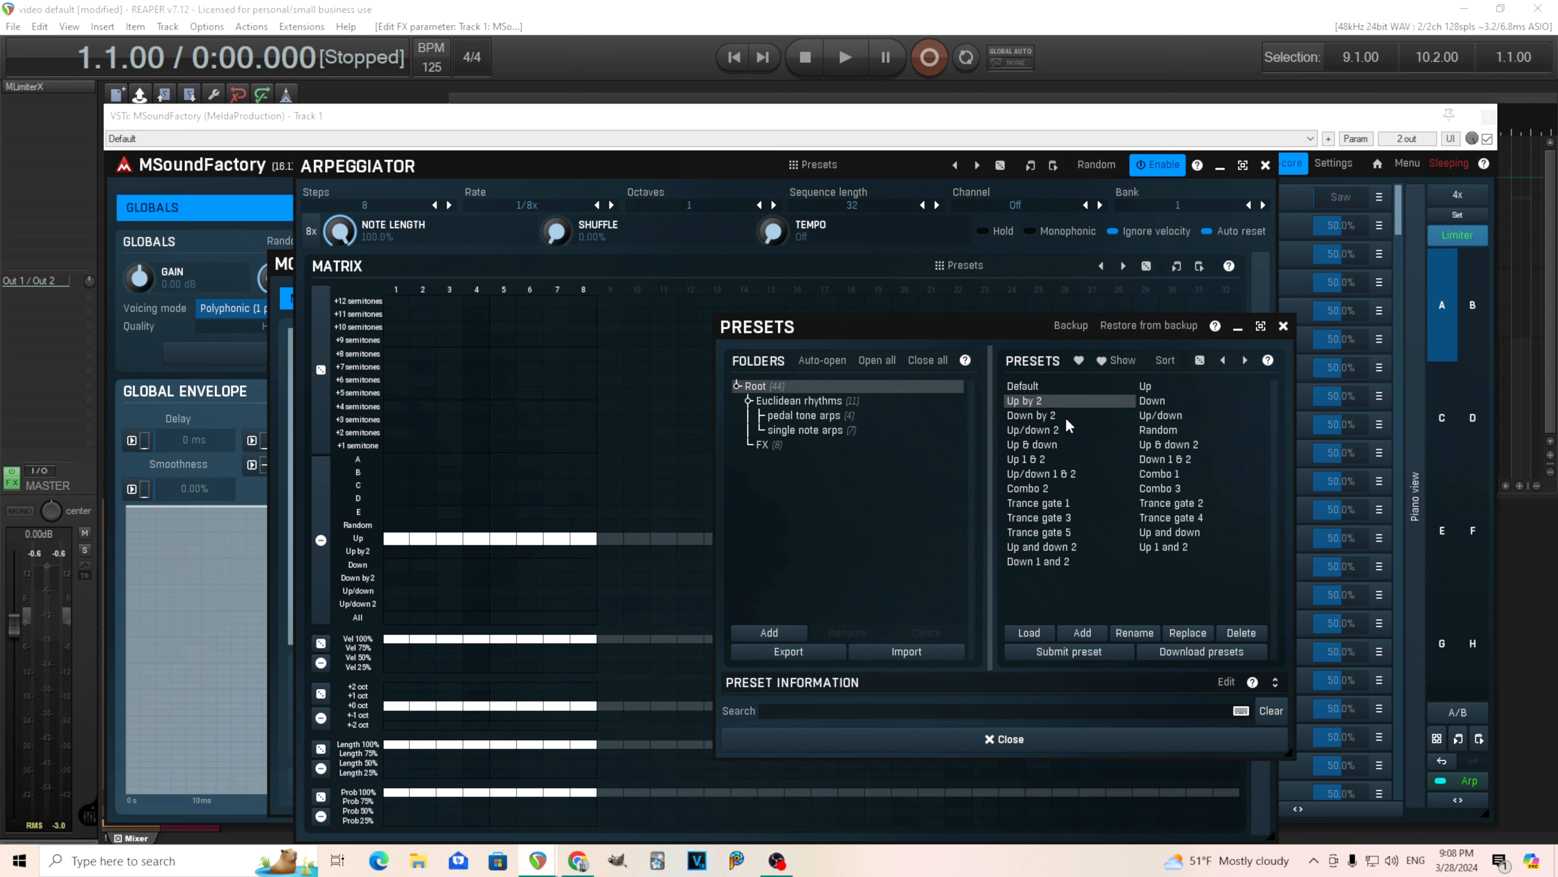
left_click(1162, 415)
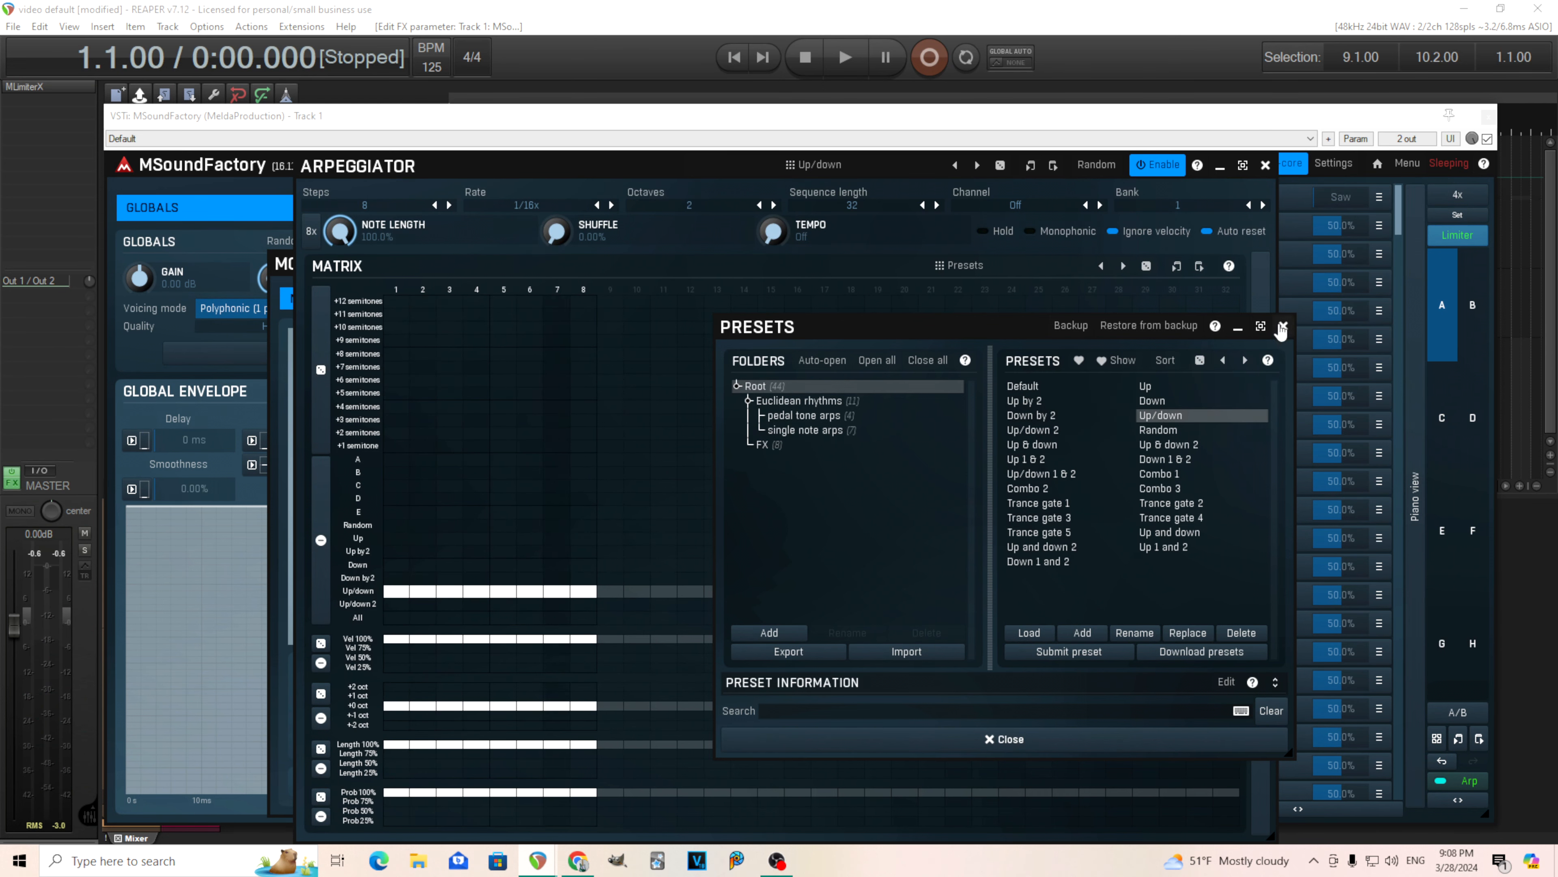
left_click(1282, 327)
left_click(1265, 165)
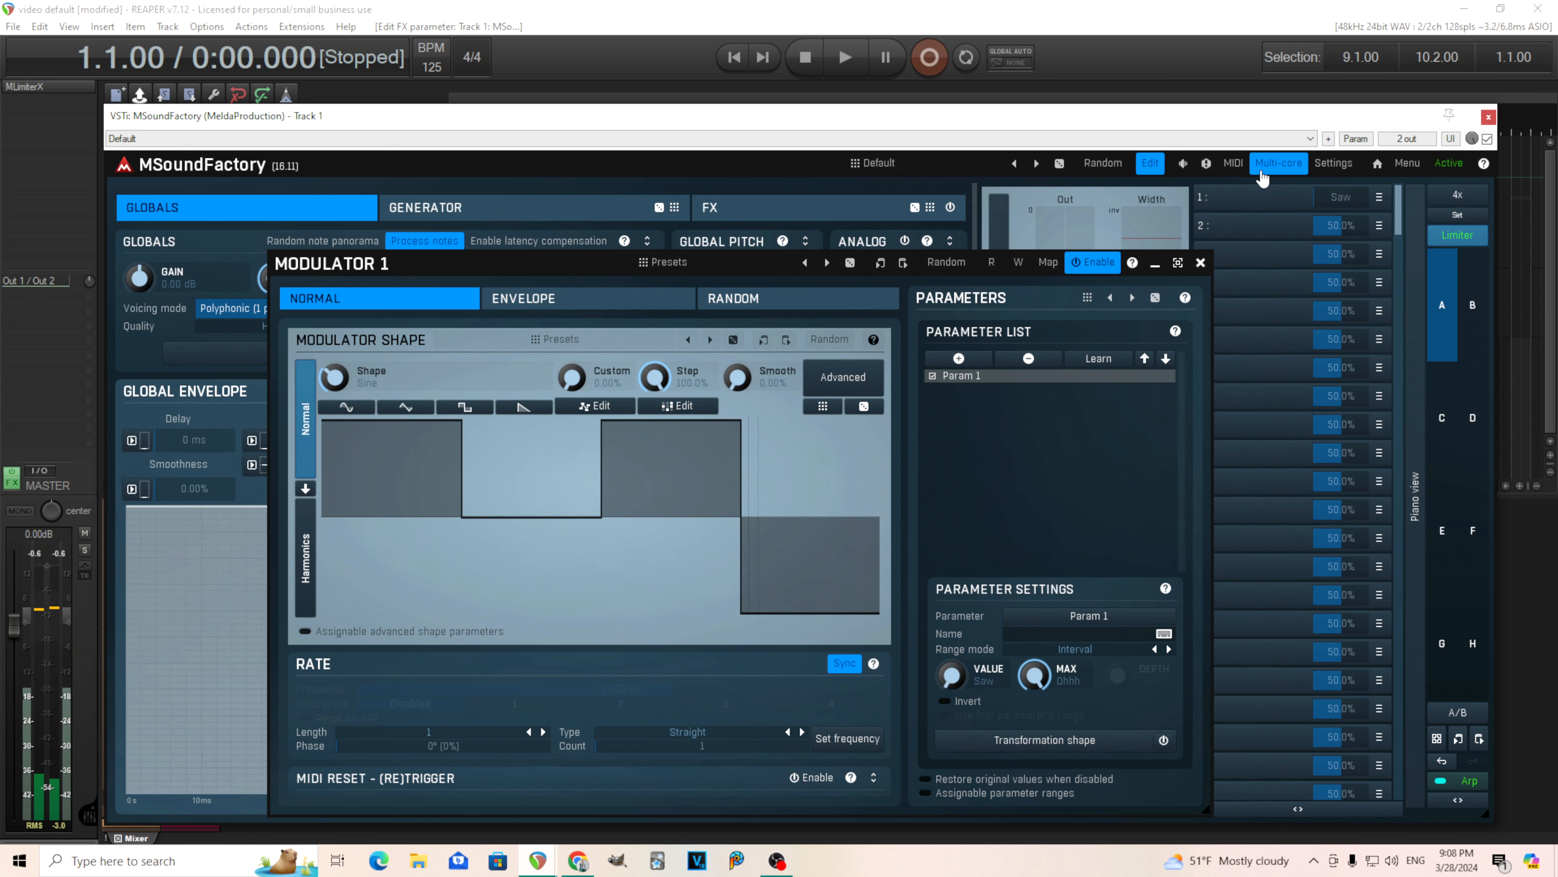
left_click(1201, 263)
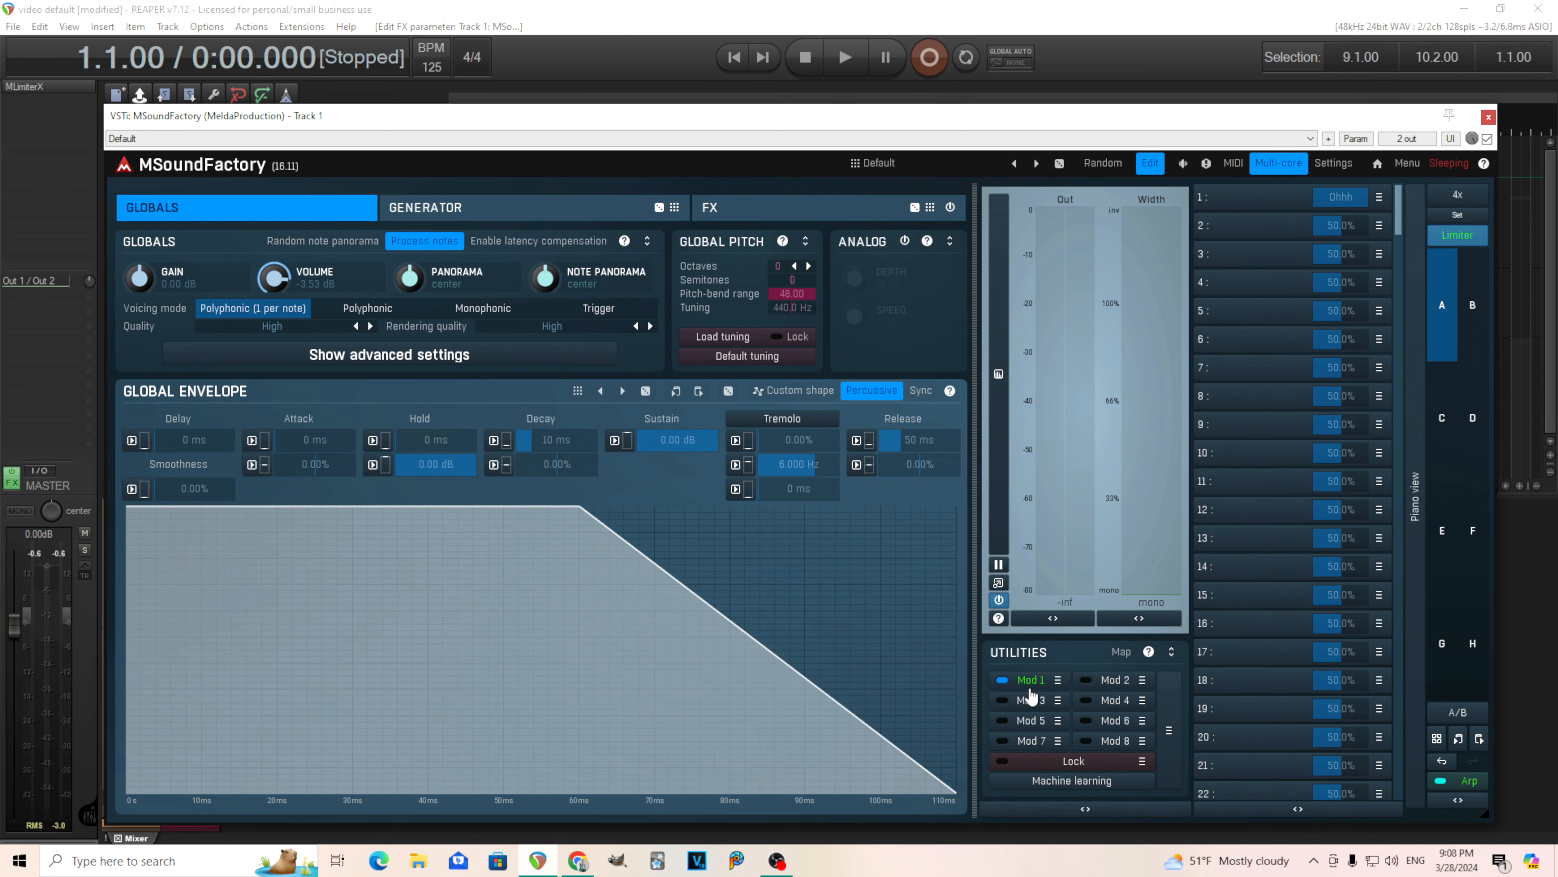
Return to the generator grid to review the Selector's module list and its Modular chain.
left_click(507, 208)
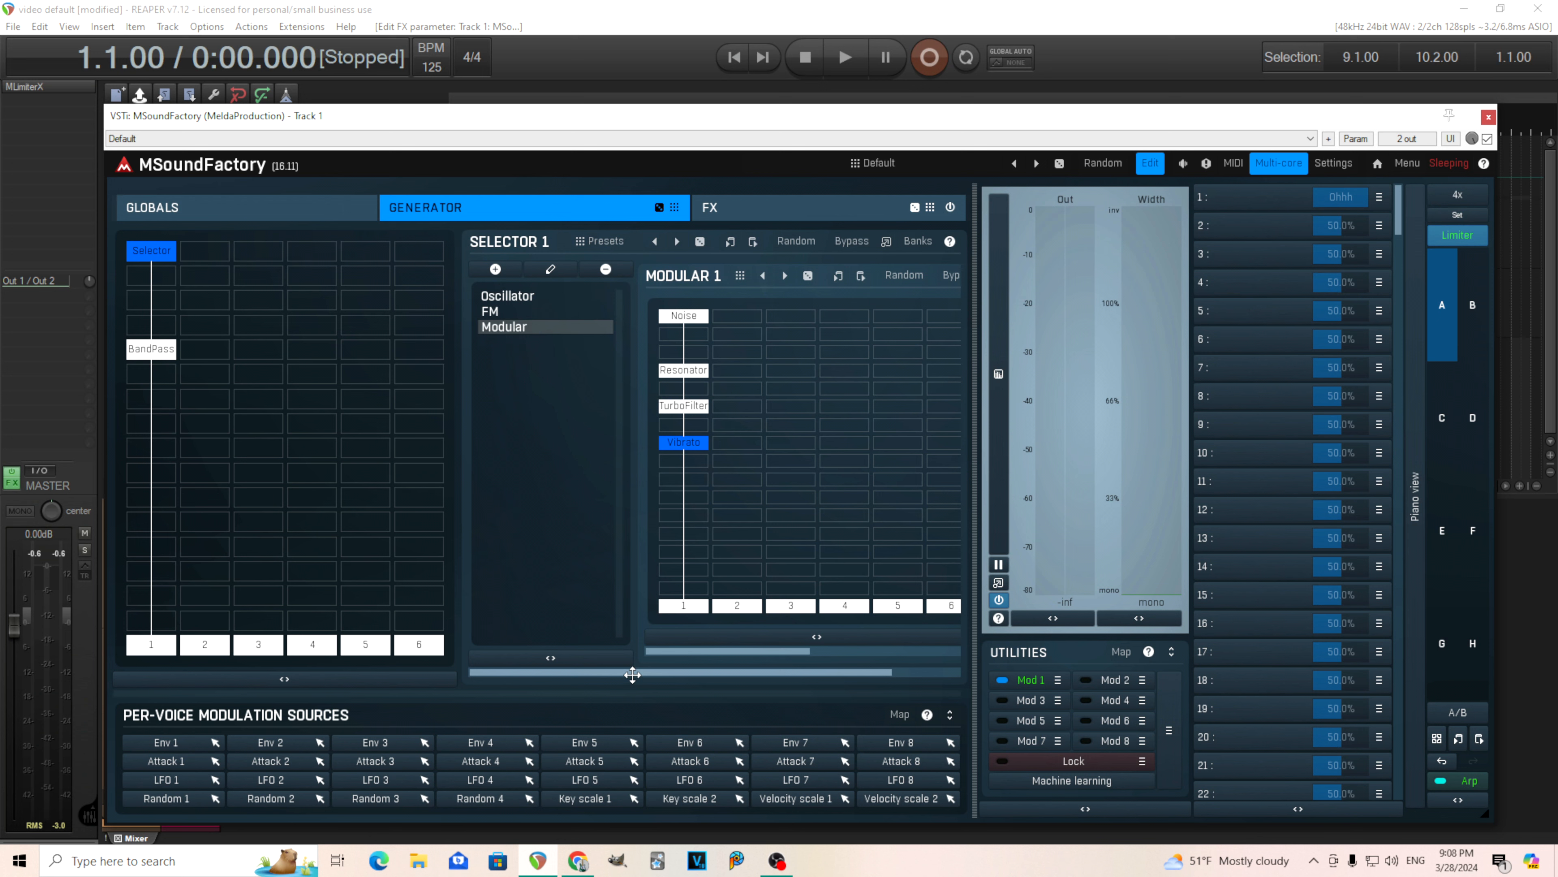
left_click_drag(631, 670, 592, 672)
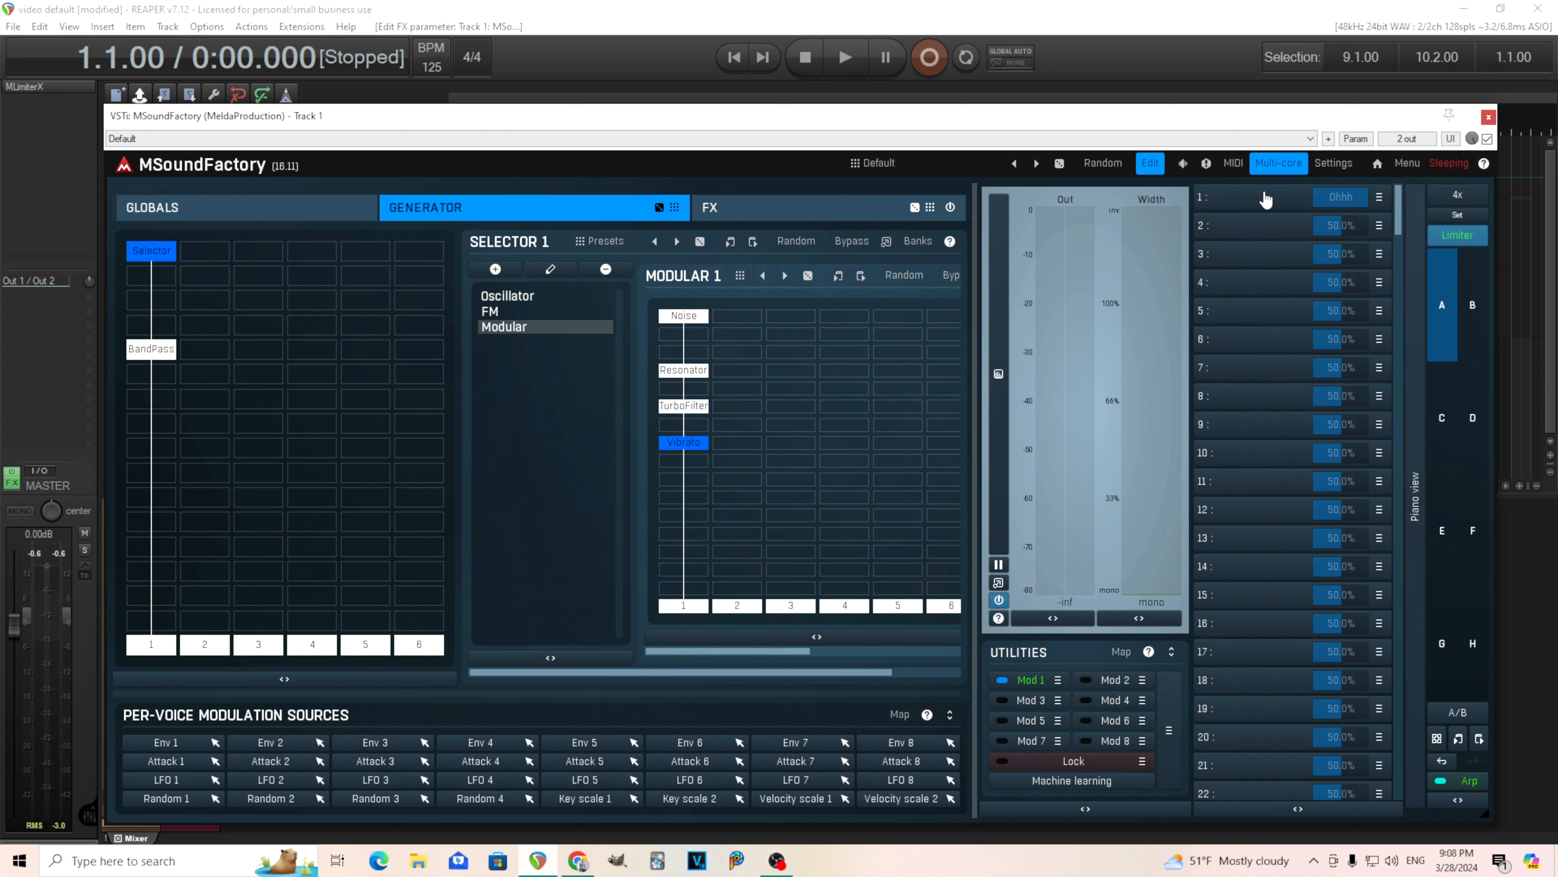
left_click_drag(887, 672, 784, 673)
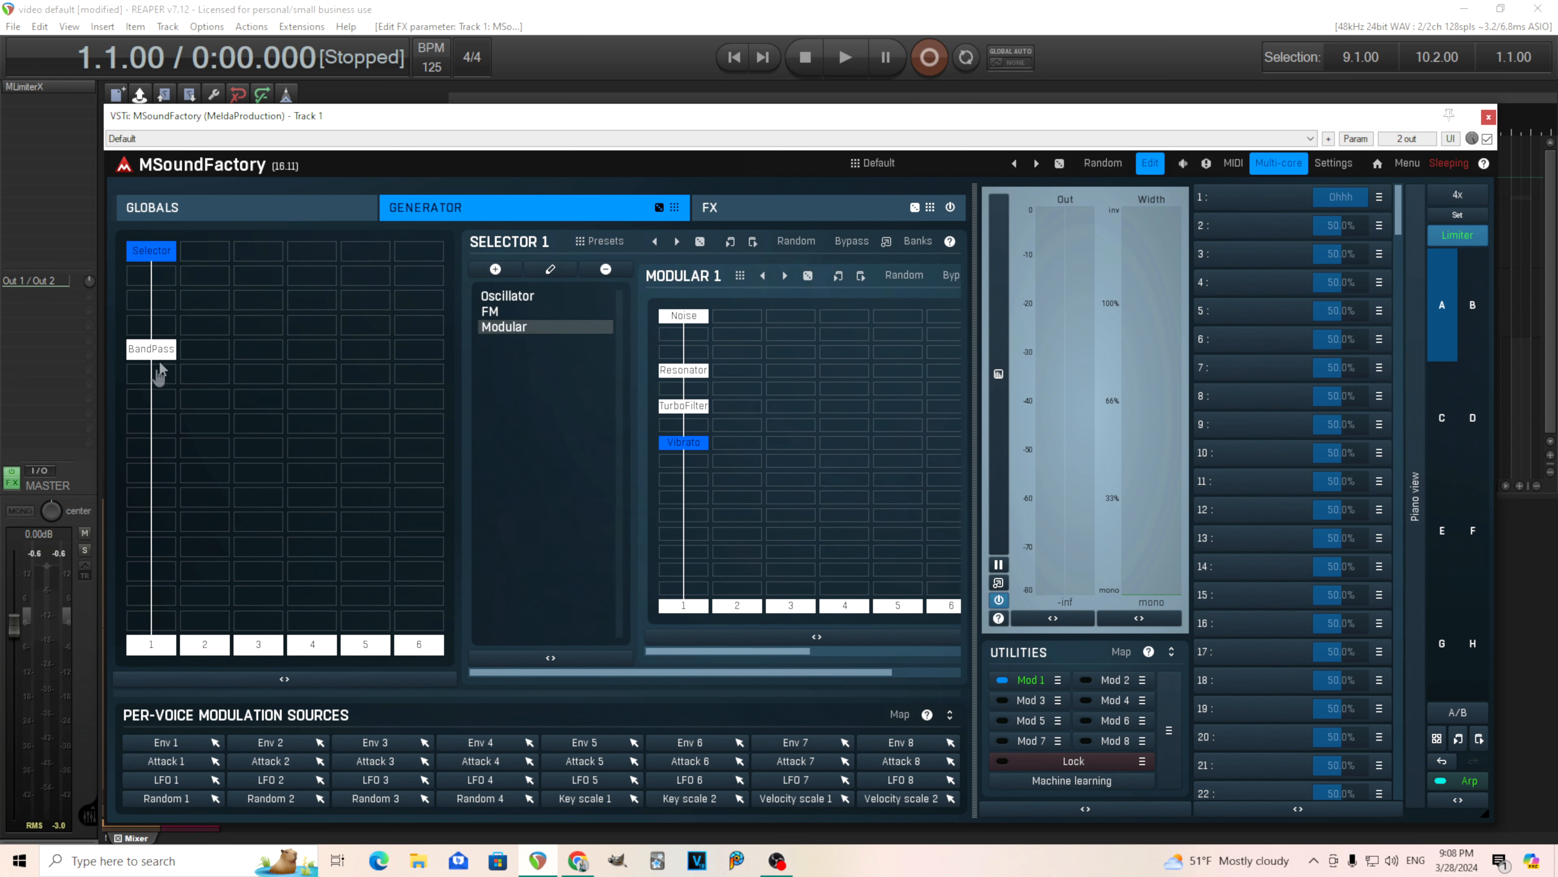